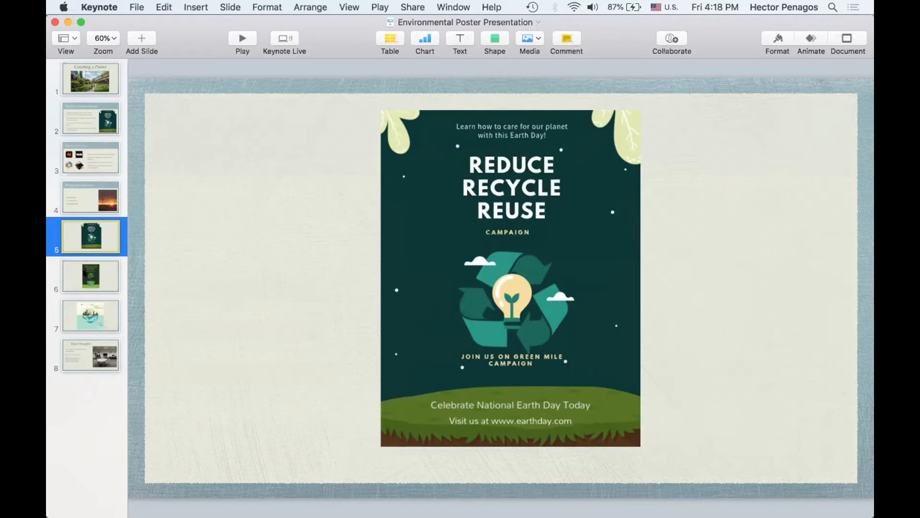
- Review the example posters on slides 6 and 7 of the Environmental Poster Presentation
left_click(85, 273)
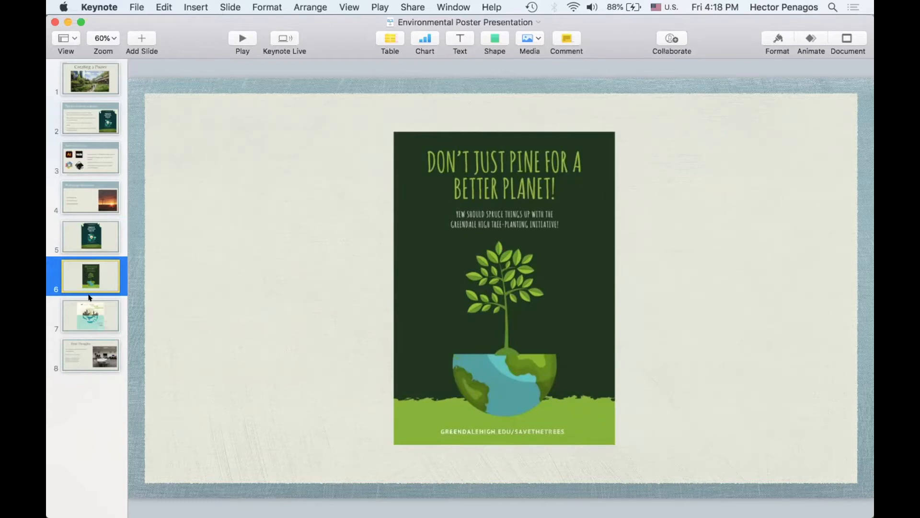
left_click(82, 309)
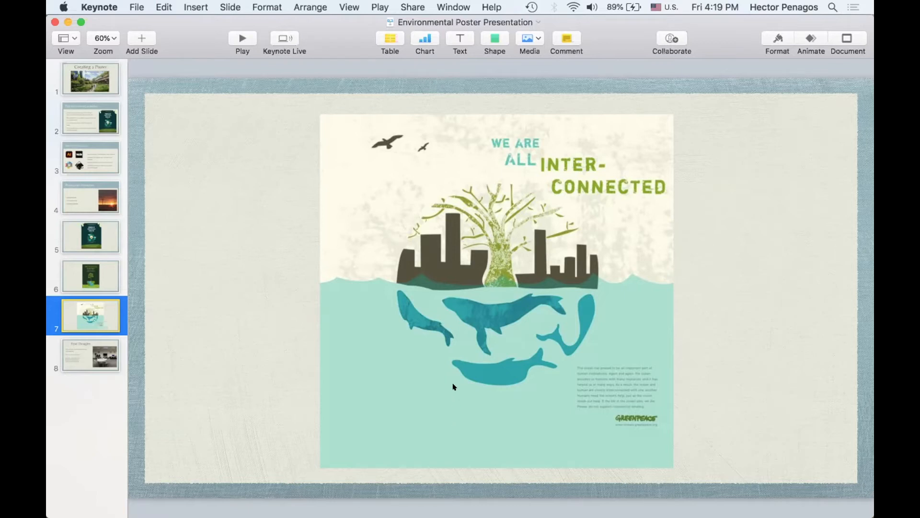
left_click(467, 472)
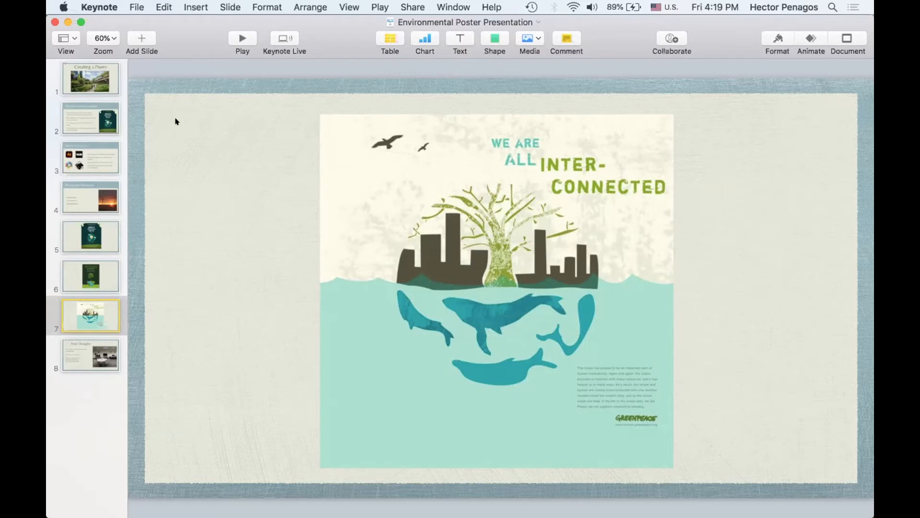
left_click(193, 136)
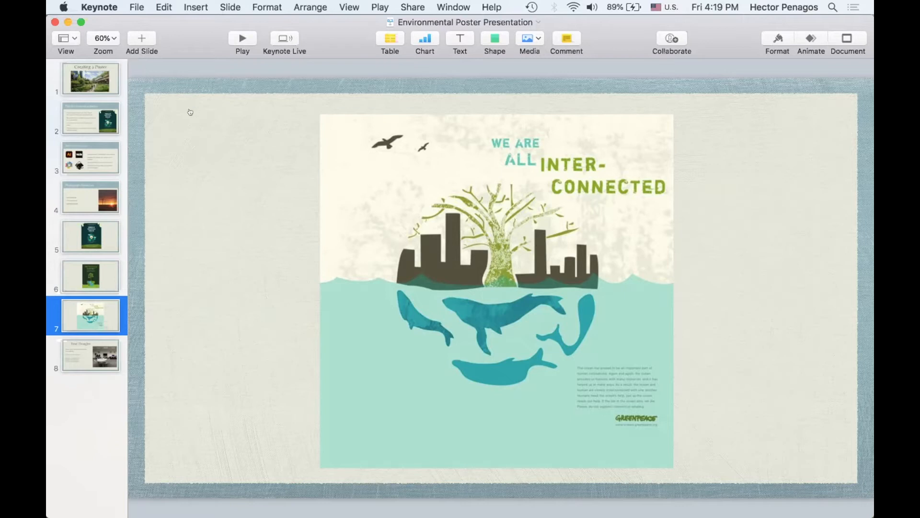
- Switch to Preview, where the pollution, wind and polar bear photos are open
key("super+Tab")
key("super+Tab")
key("super+Tab")
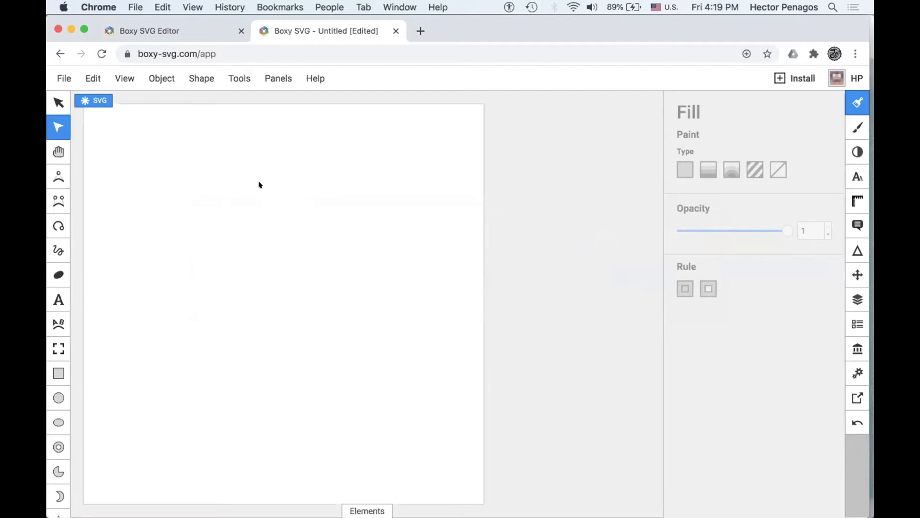
key("super+Tab")
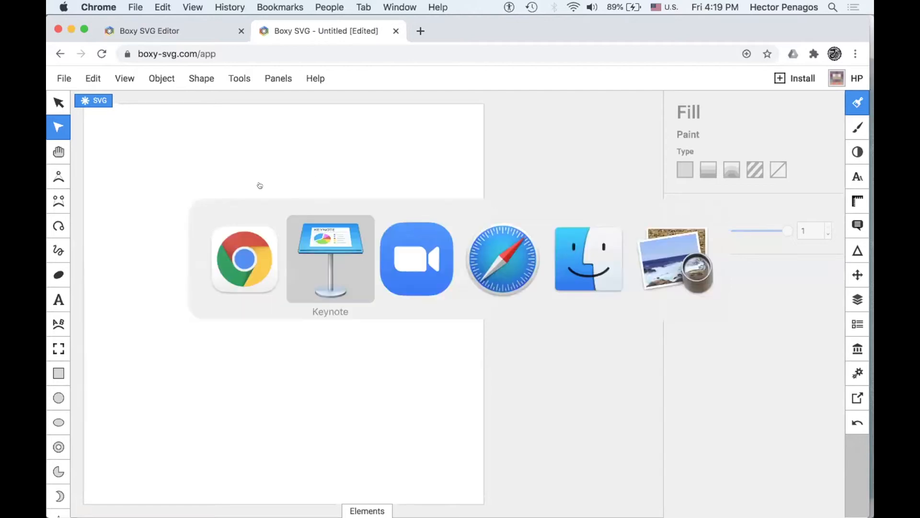
key("super+Tab")
key("super+Tab")
key("super+Tab")
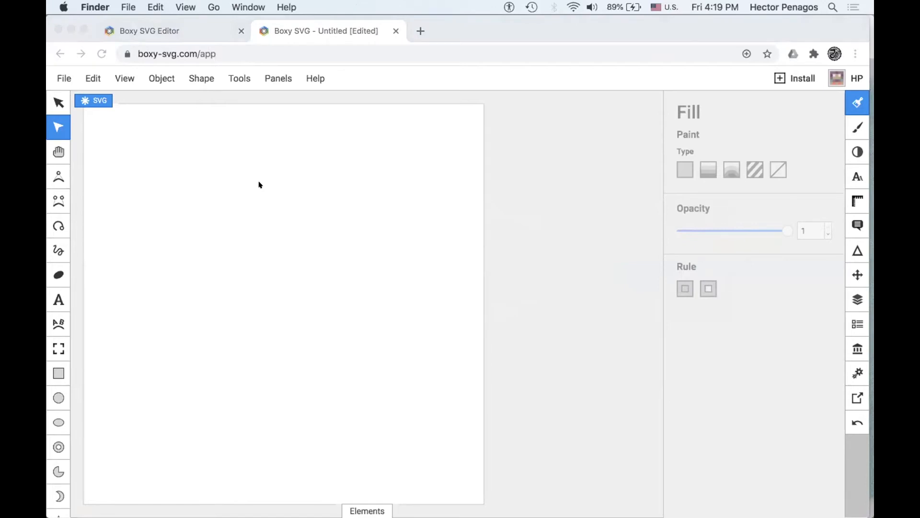
key("super+Tab")
key("super+Tab")
key("super+Tab")
key("super+Tab")
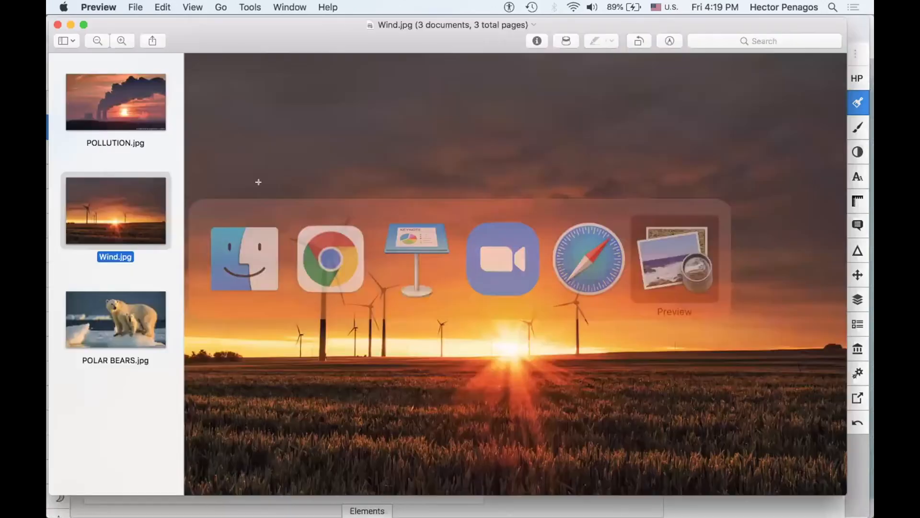
- View the photos POLLUTION.jpg, Wind.jpg and POLAR BEARS.jpg one after another
left_click(121, 99)
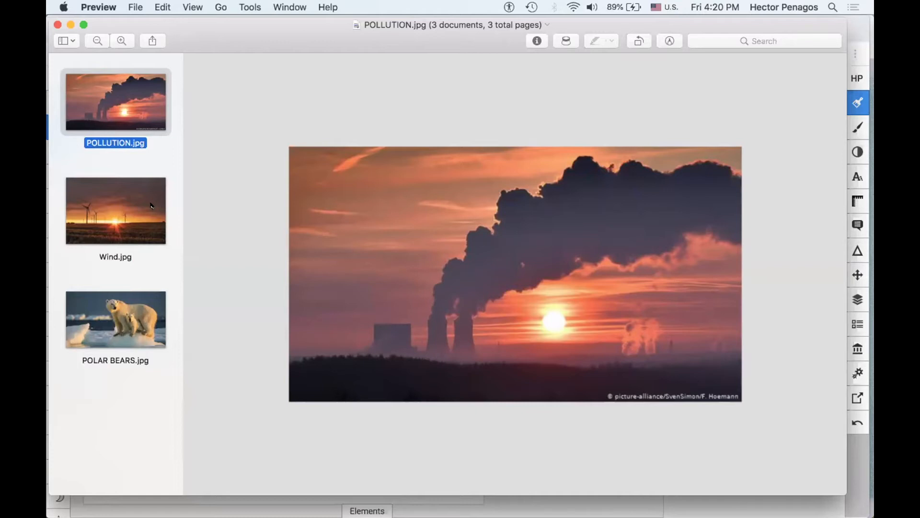
left_click(133, 226)
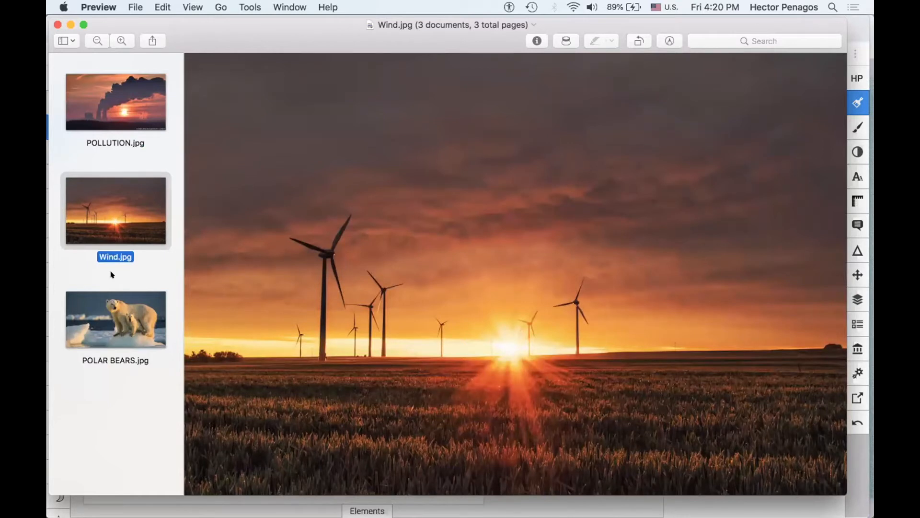
left_click(111, 314)
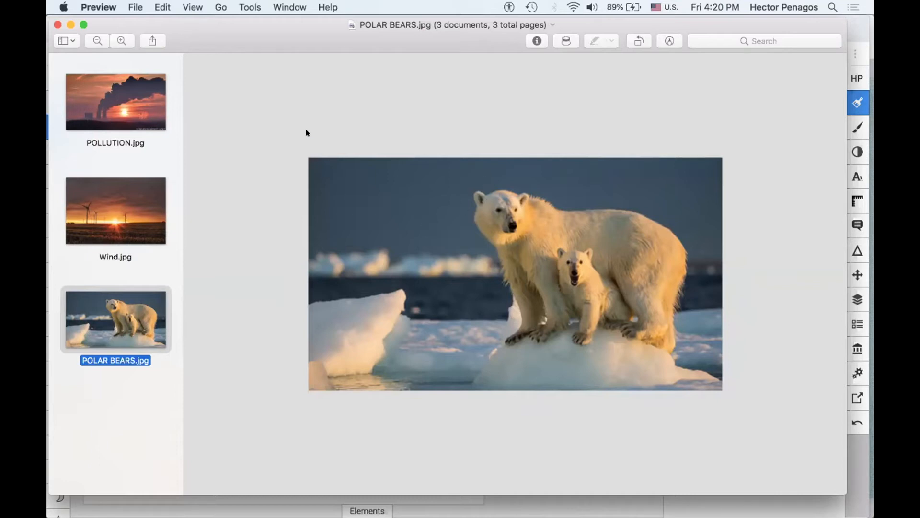
- Switch to Boxy SVG in Chrome and draw a rectangle about 60% of the page width, just above the page's middle
key("super+Tab")
key("super+Tab")
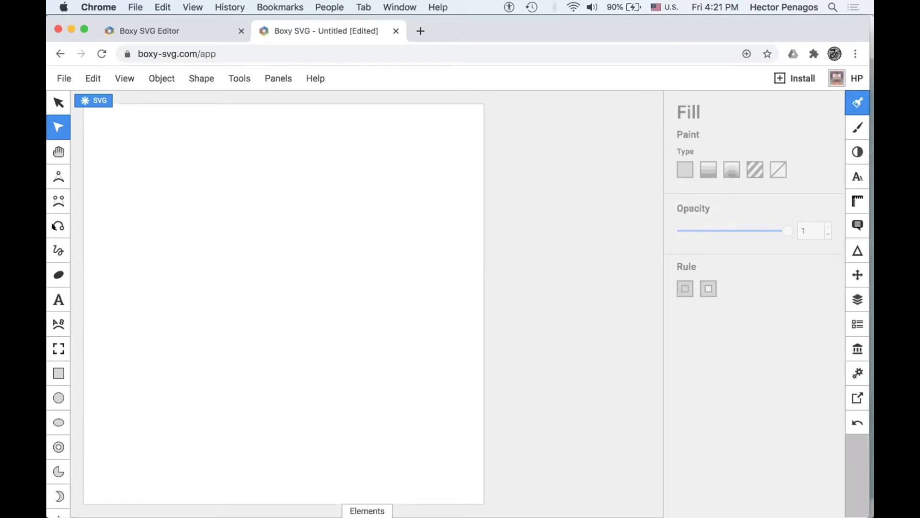
left_click(58, 371)
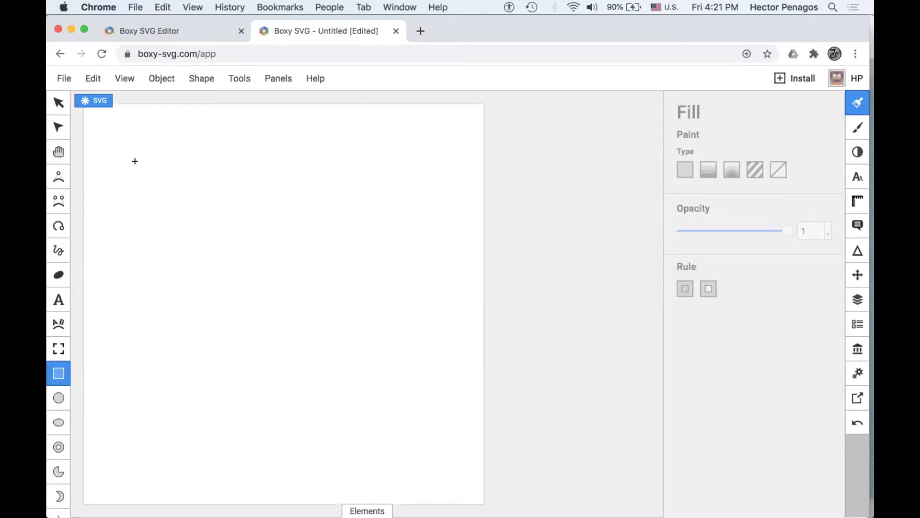
scroll(63, 277, "down", 5)
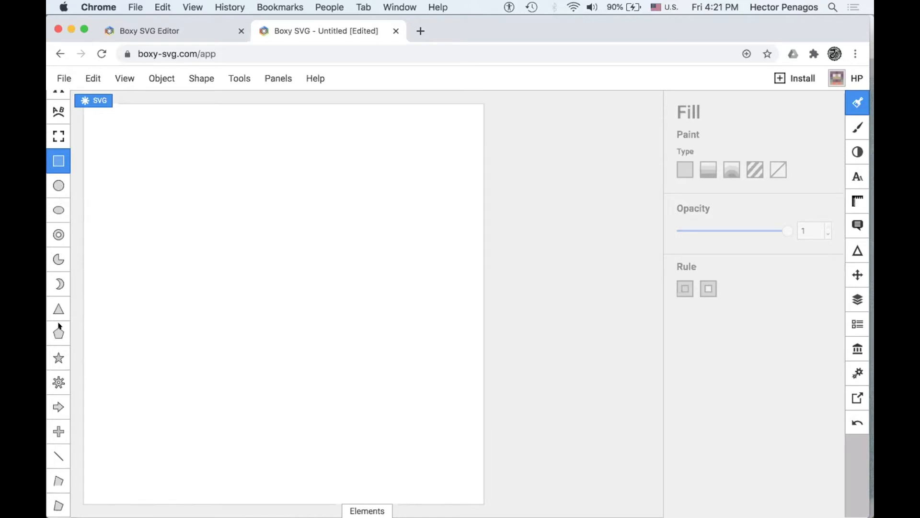
scroll(55, 302, "up", 2)
scroll(54, 305, "up", 3)
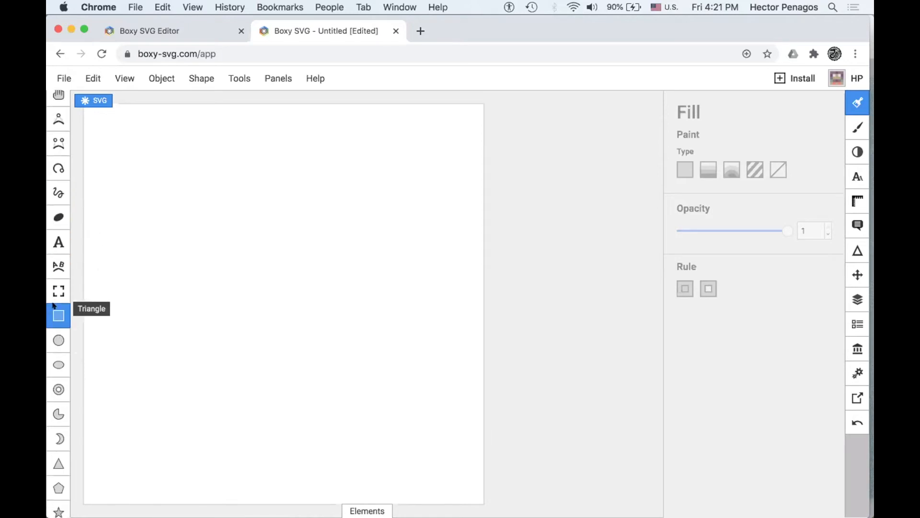
left_click_drag(163, 179, 396, 349)
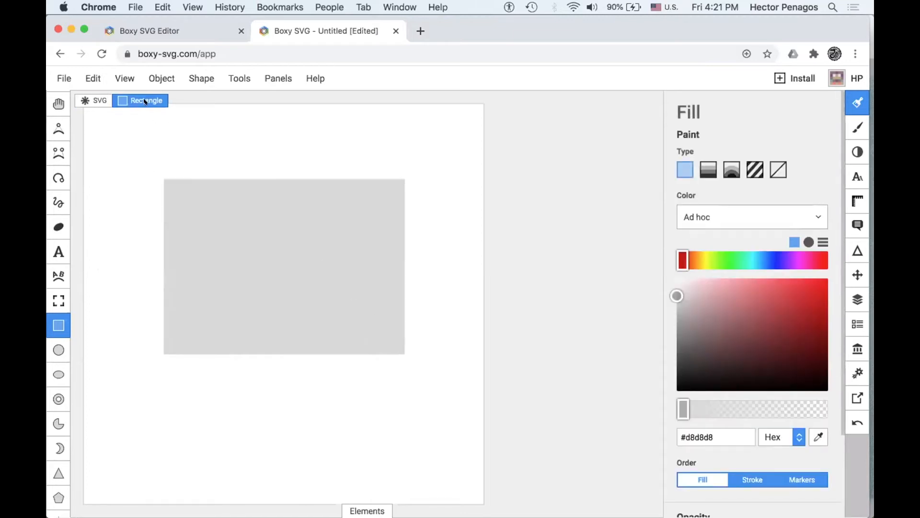
- Set the rectangle's fill to the soft green #74c899, keeping the colour format as Hex
left_click(857, 104)
left_click(856, 104)
left_click_drag(677, 296, 740, 303)
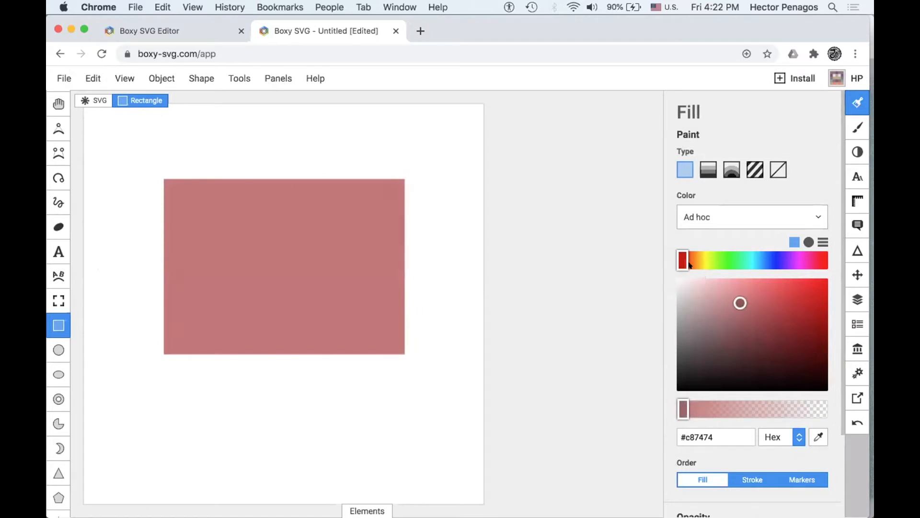
left_click_drag(681, 257, 737, 265)
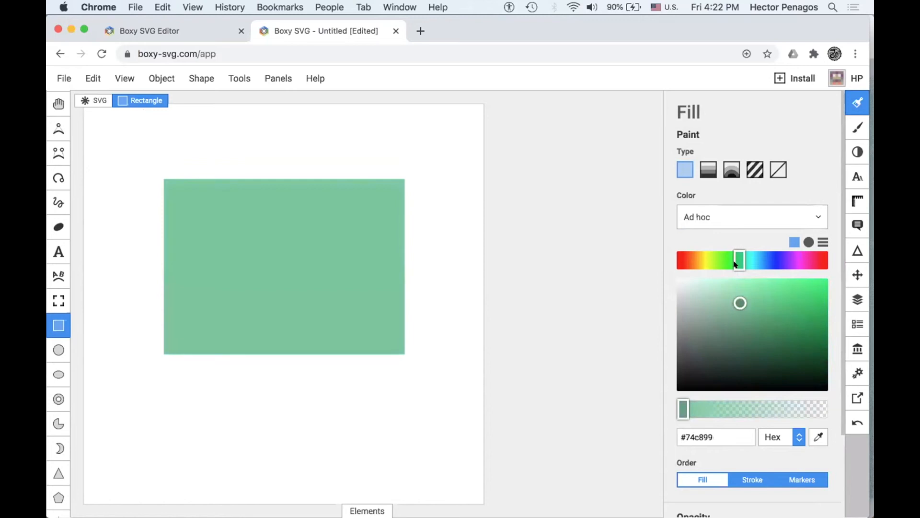
left_click(794, 432)
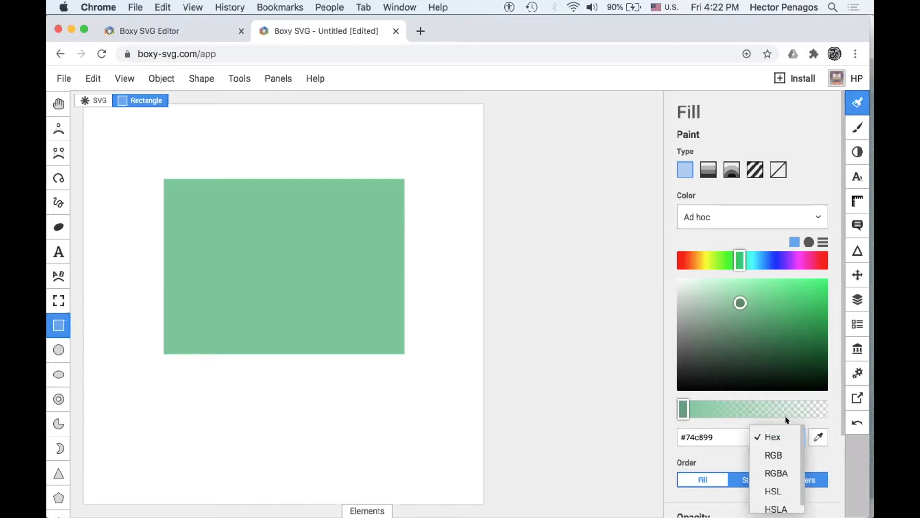
left_click(826, 460)
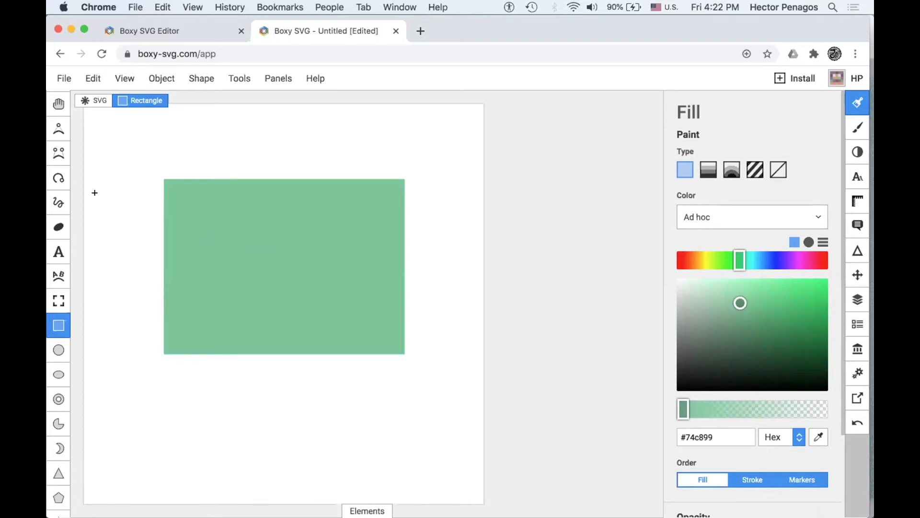
- Activate the Transform tool and deselect the green rectangle
scroll(94, 192, "up", 3)
scroll(56, 149, "up", 2)
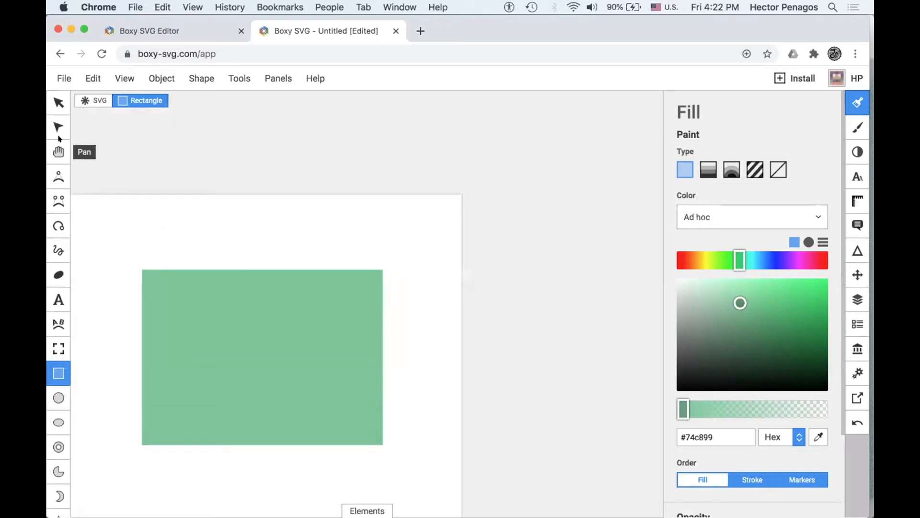
left_click(53, 106)
scroll(219, 244, "down", 3)
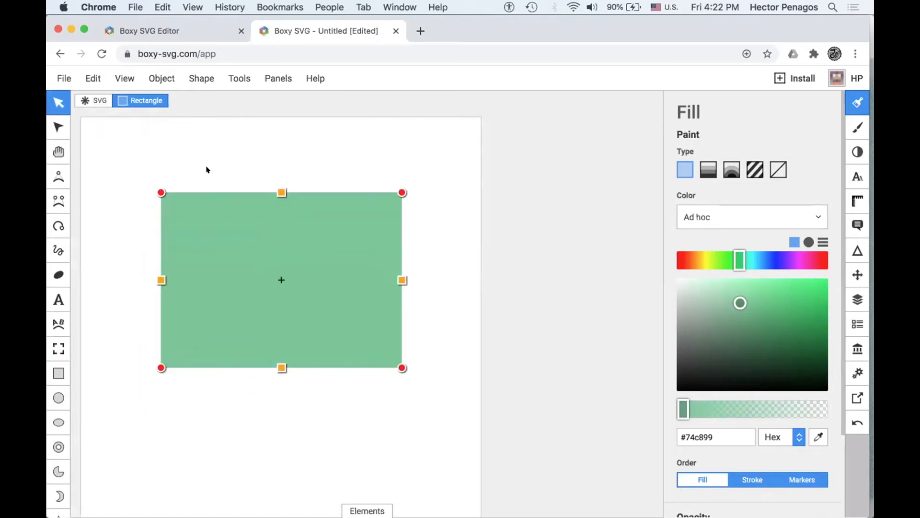
left_click(207, 169)
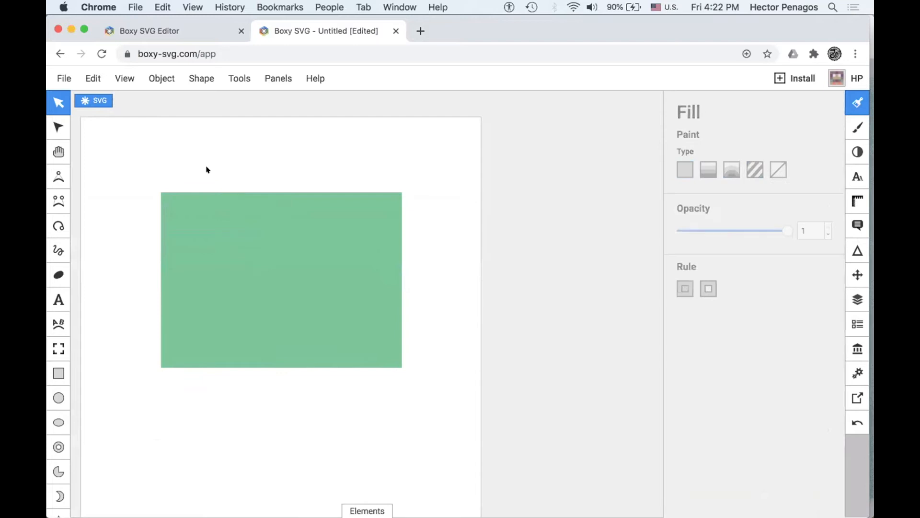
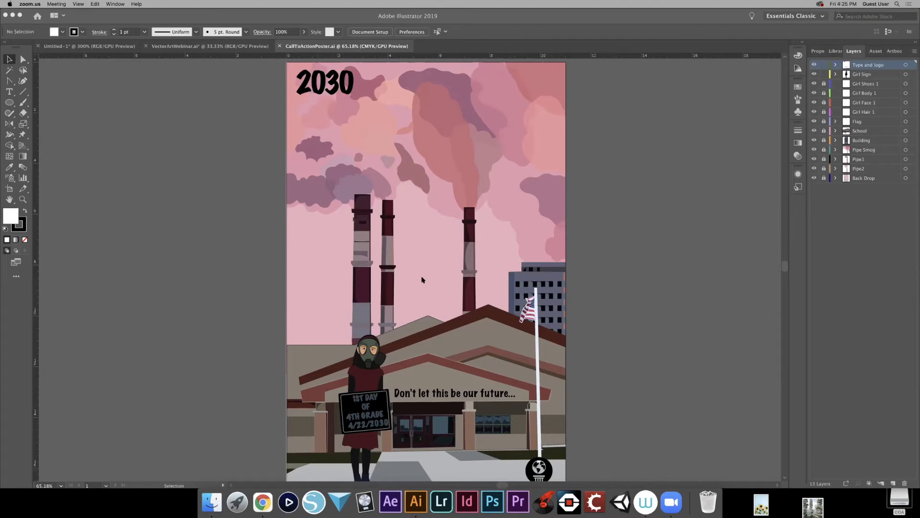
- Check the poster's lower edge, then switch to Chrome and view the mind quote, cyberpunk, steampunk and biopunk image results
scroll(422, 279, "down", 2)
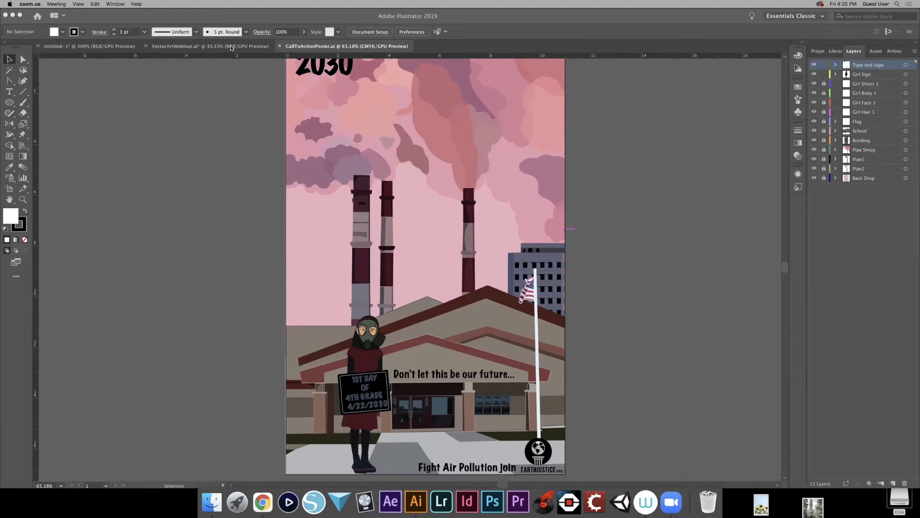
left_click(262, 502)
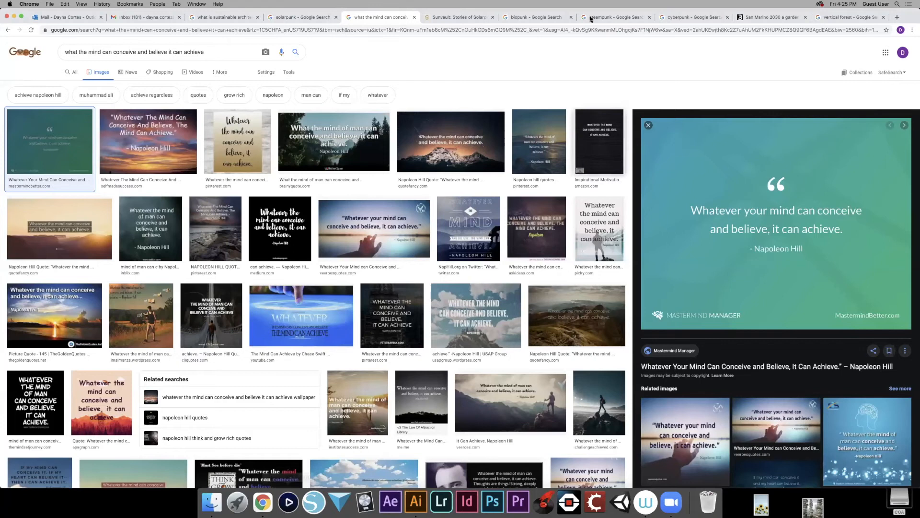
scroll(530, 111, "down", 1)
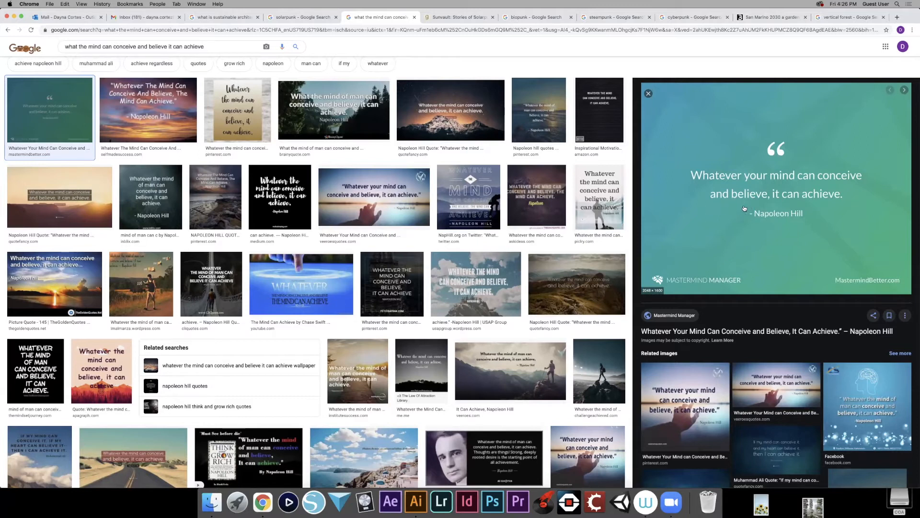
left_click(708, 19)
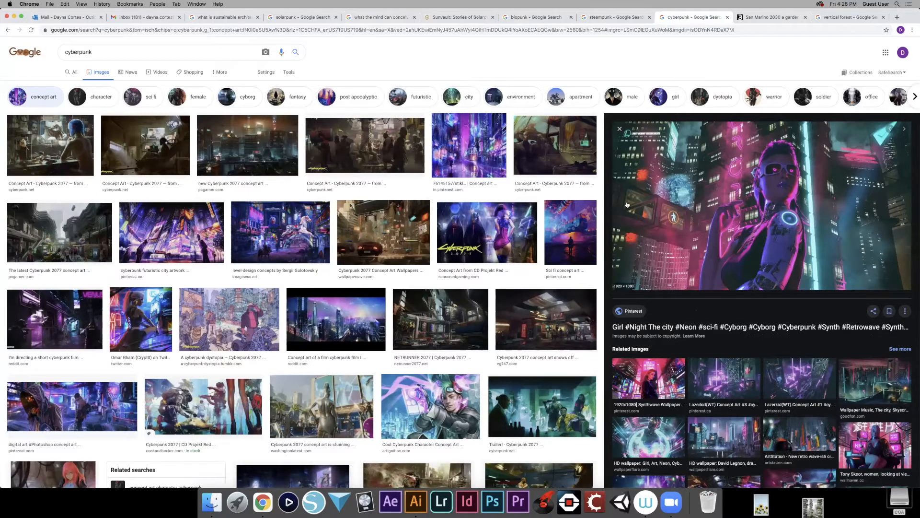
left_click(612, 18)
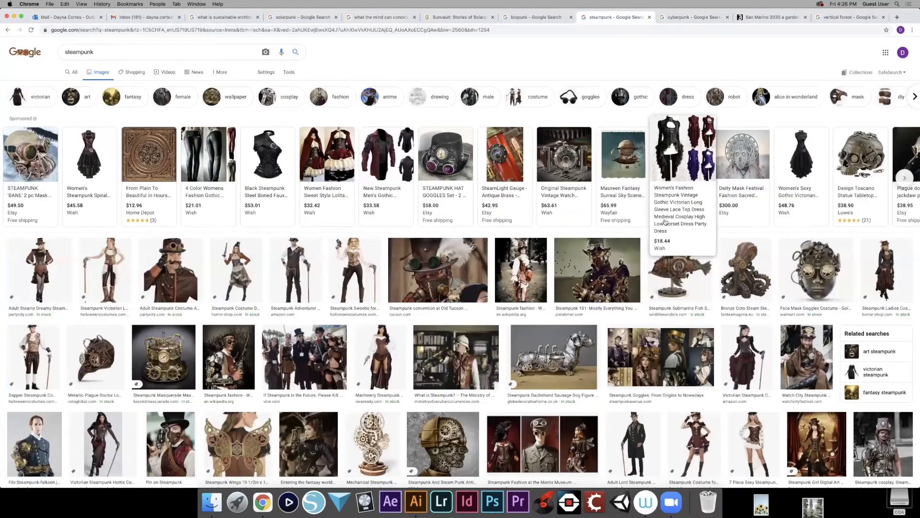
left_click(536, 18)
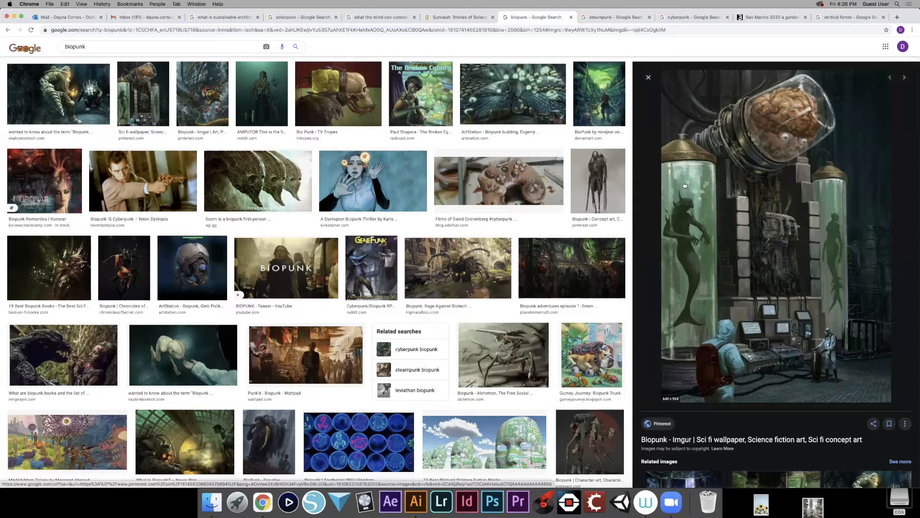
- Browse the solarpunk image results and preview the mossy airship city, spiral garden tower and floating island pictures
left_click(283, 19)
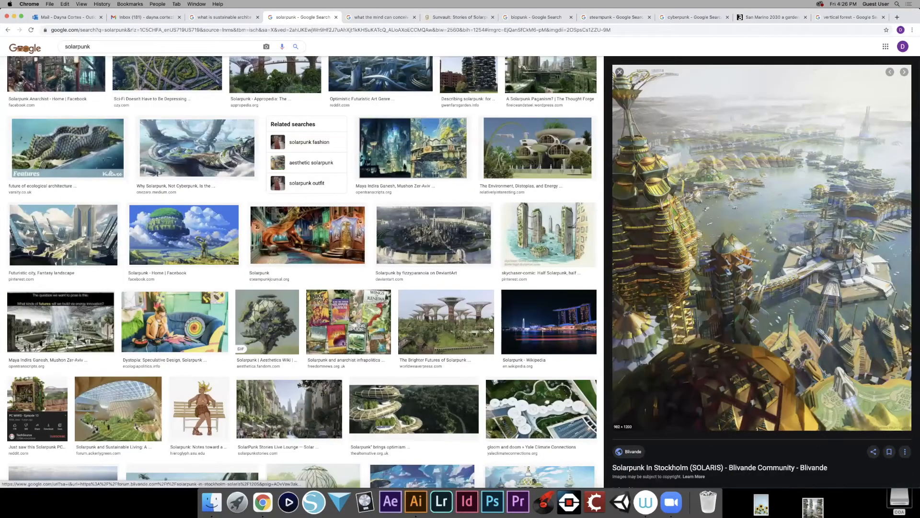
scroll(520, 319, "up", 8)
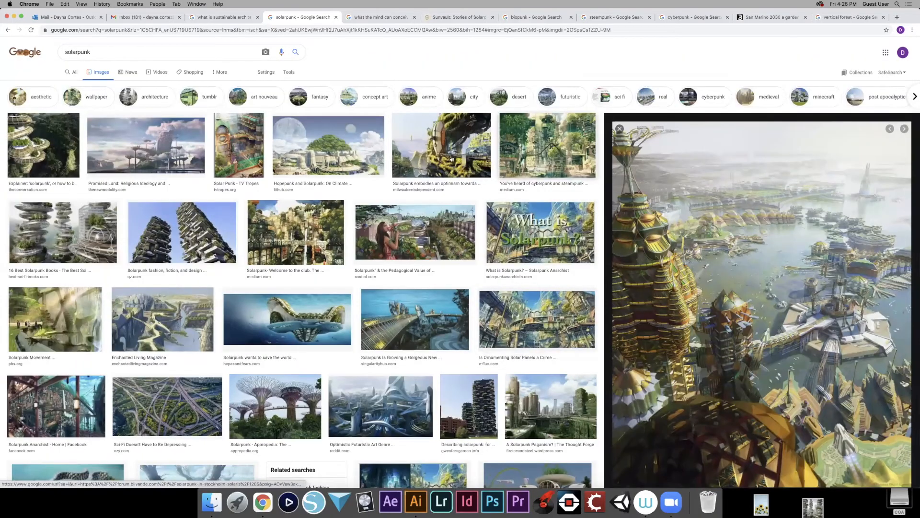
left_click(451, 159)
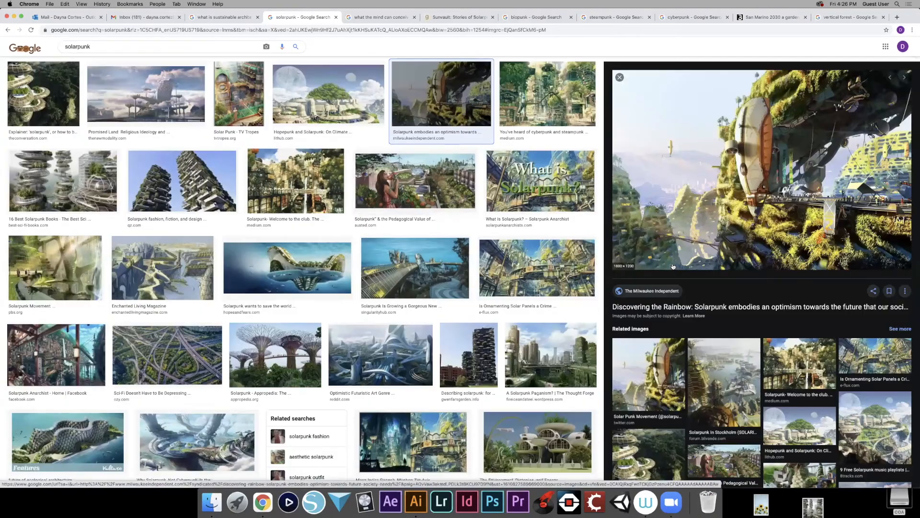
scroll(667, 295, "down", 3)
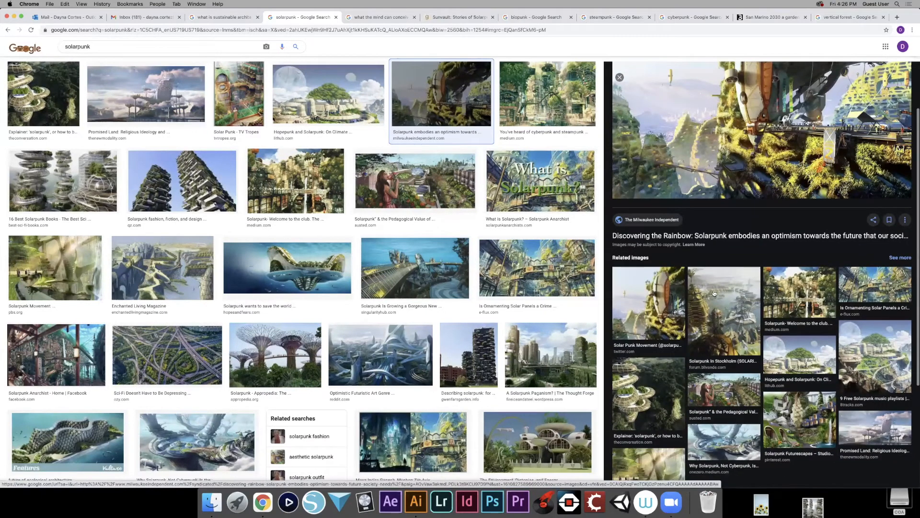
scroll(715, 296, "down", 3)
left_click(662, 331)
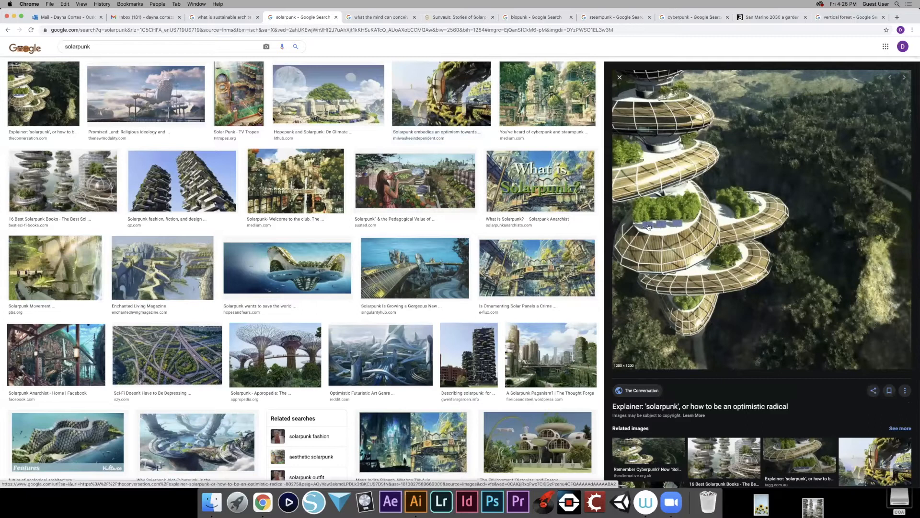
scroll(559, 271, "down", 1)
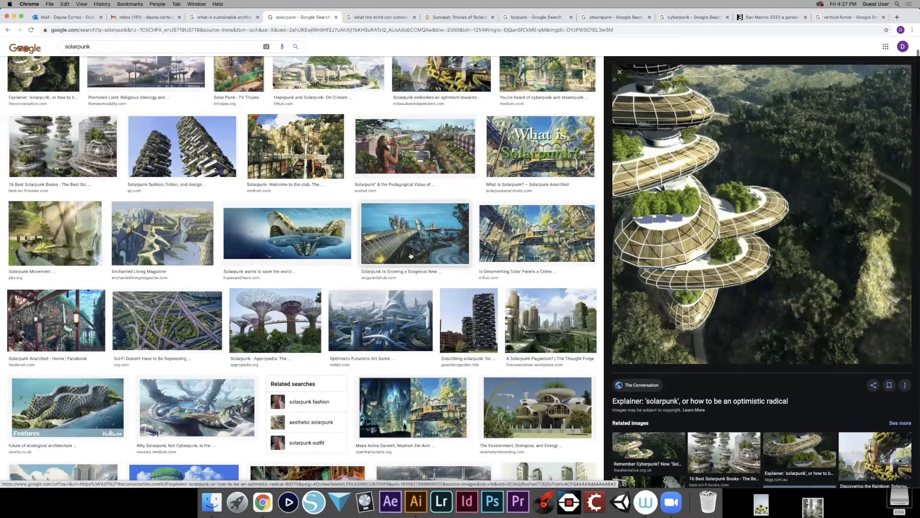
scroll(410, 257, "down", 3)
left_click(283, 200)
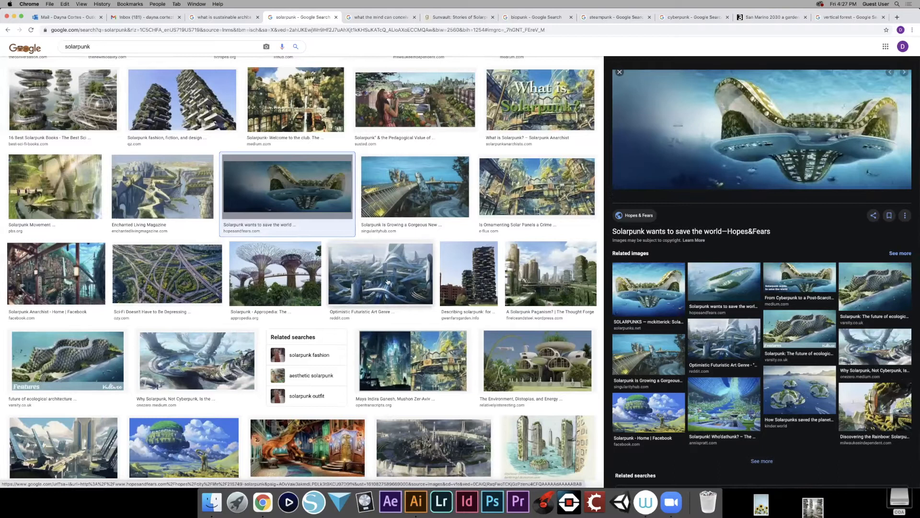
scroll(390, 281, "down", 2)
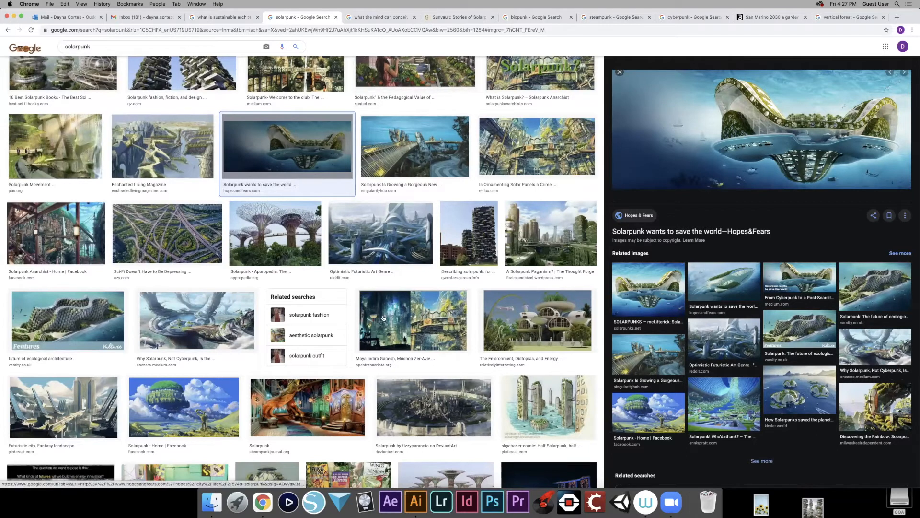
- Minimize the Illustrator and Chrome windows to reach the Vector Art Poster folder in Finder
left_click(416, 501)
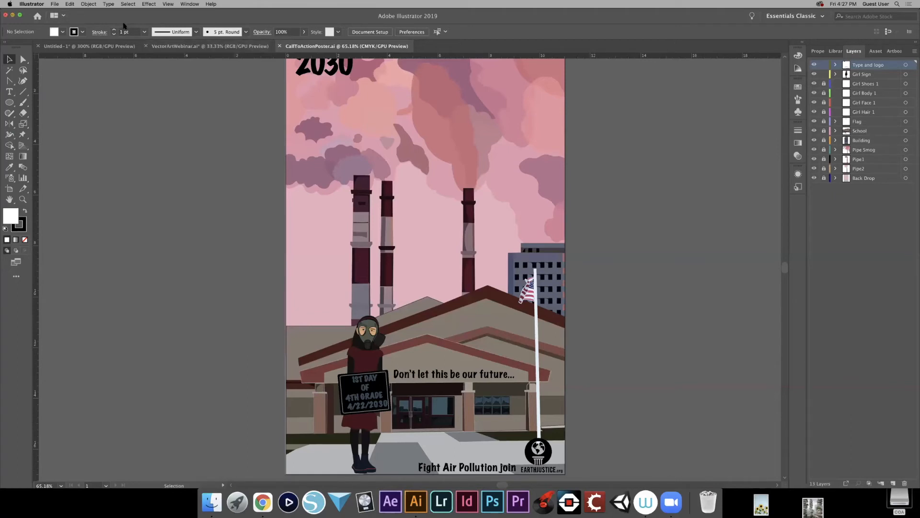
left_click(13, 15)
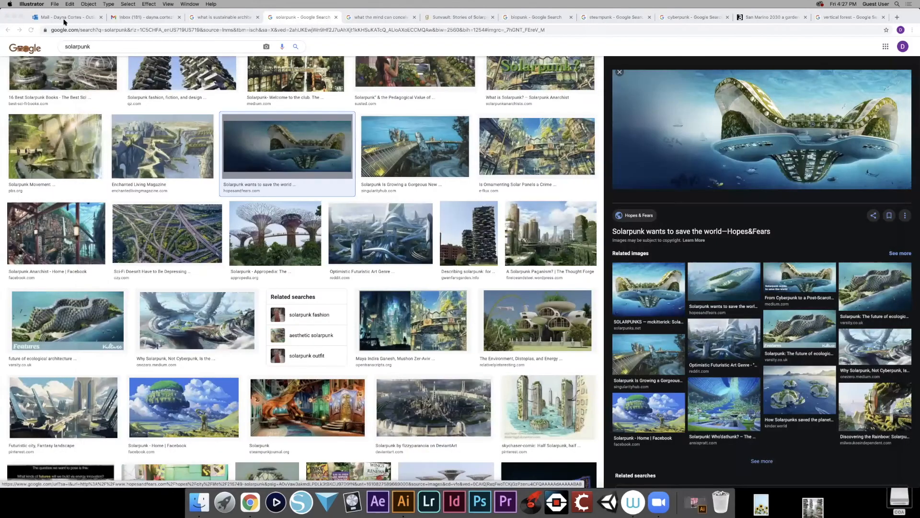
left_click(13, 17)
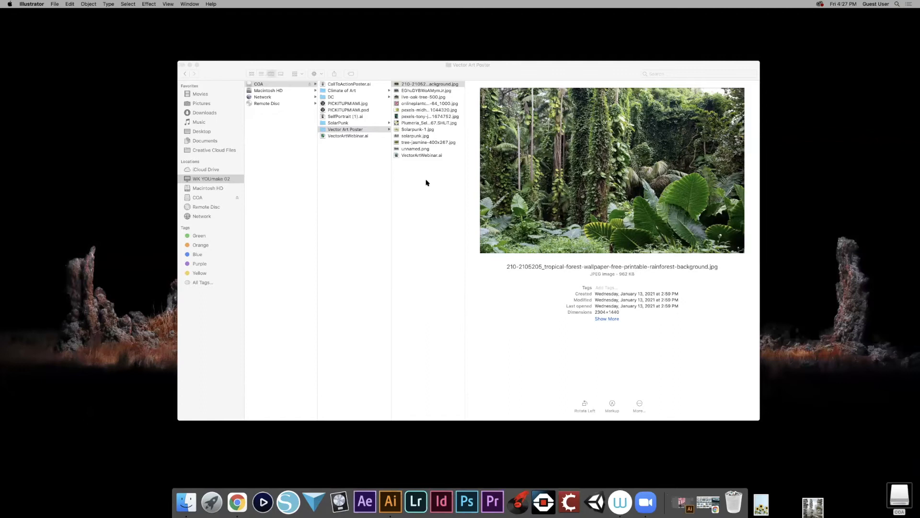
- Preview the reference images in the Vector Art Poster folder one by one, from the tropical forest wallpaper to the Plumeria photo
left_click(418, 86)
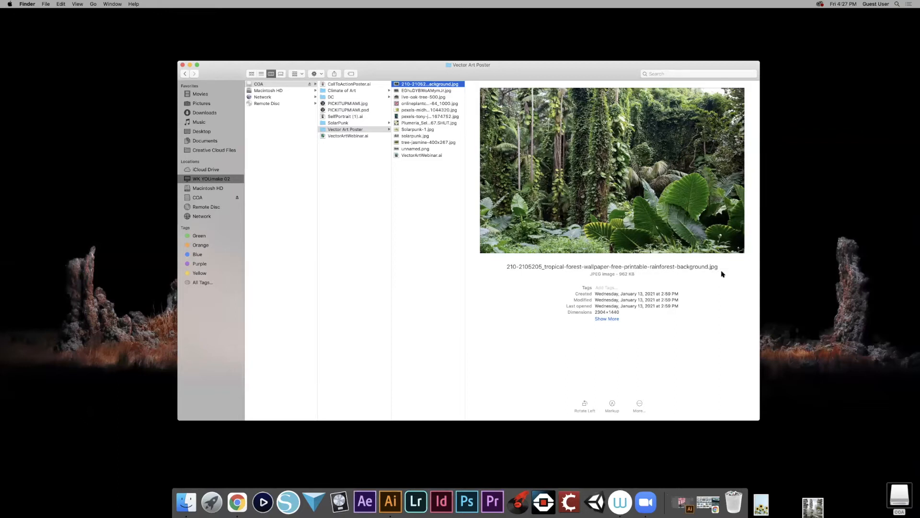
key("Down")
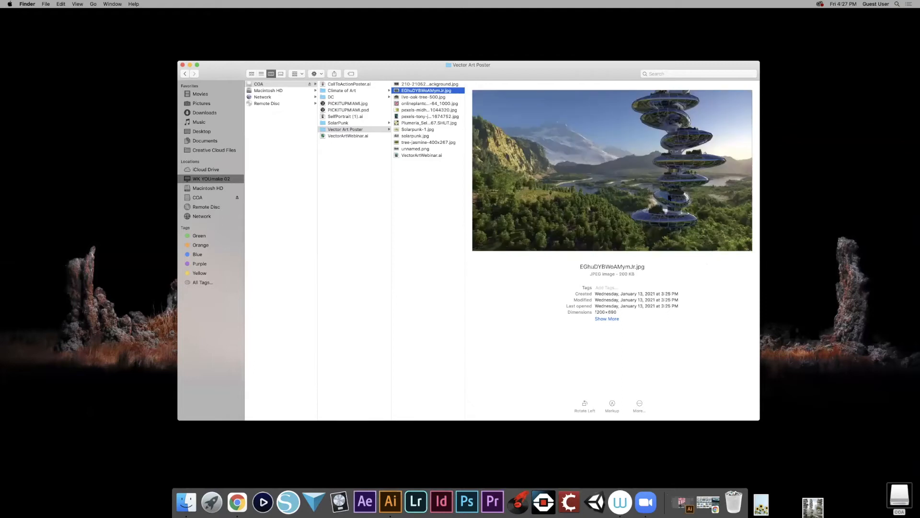
key("Down")
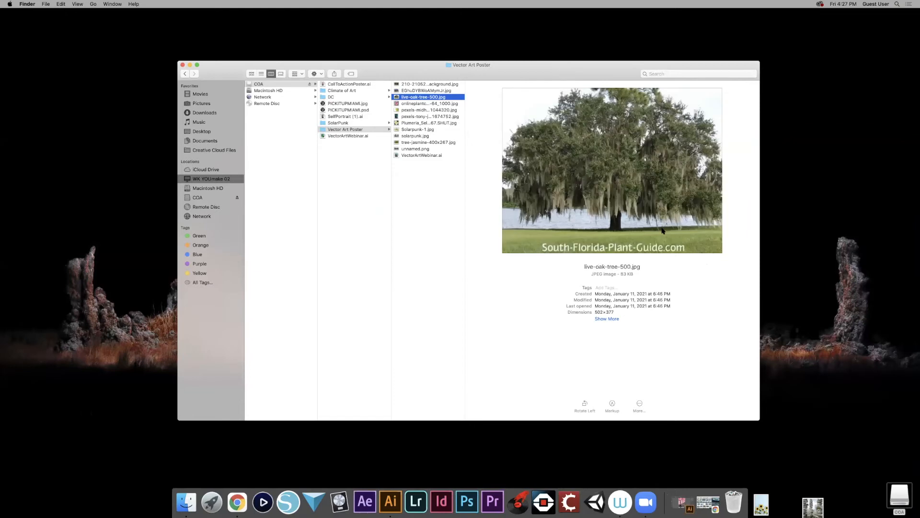
key("Down")
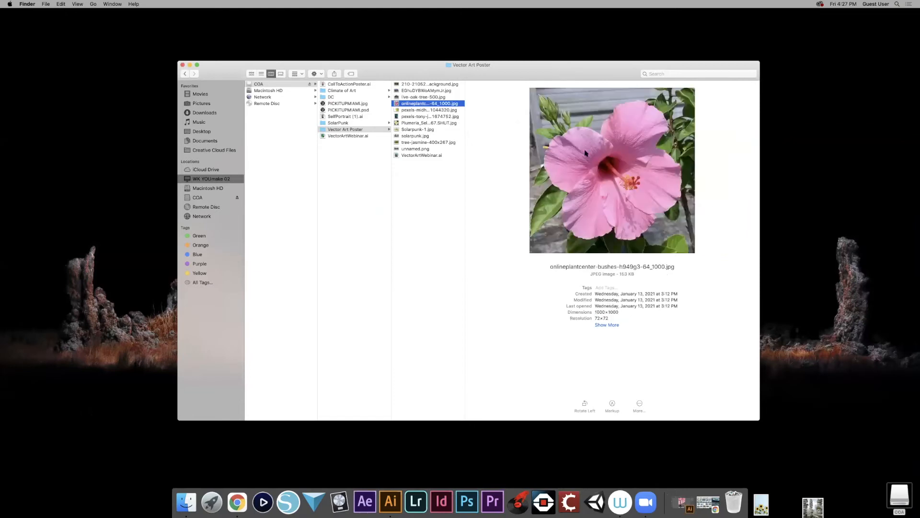
key("Down")
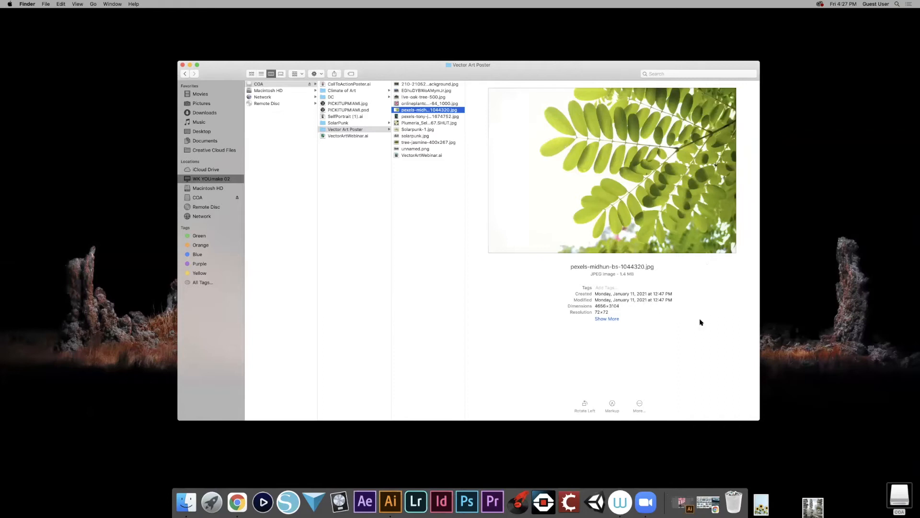
key("Down")
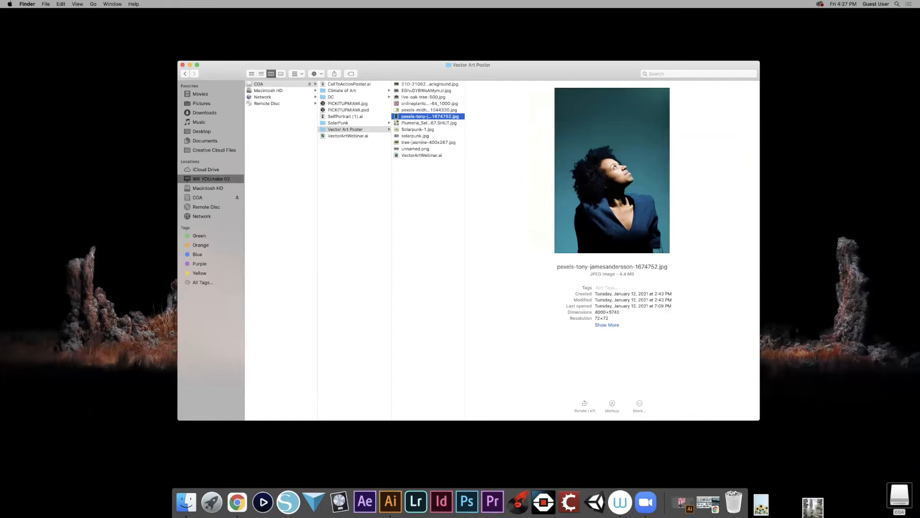
key("Down")
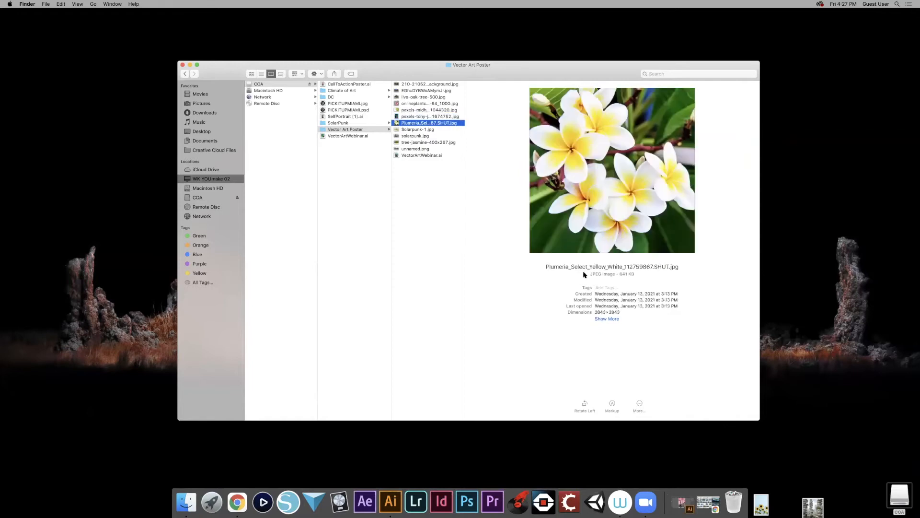
- Preview Solarpunk-1.jpg, solarpunk.jpg, tree-jasmine-400x267.jpg and unnamed.png one after another, leaving the file names as they are
key("Down")
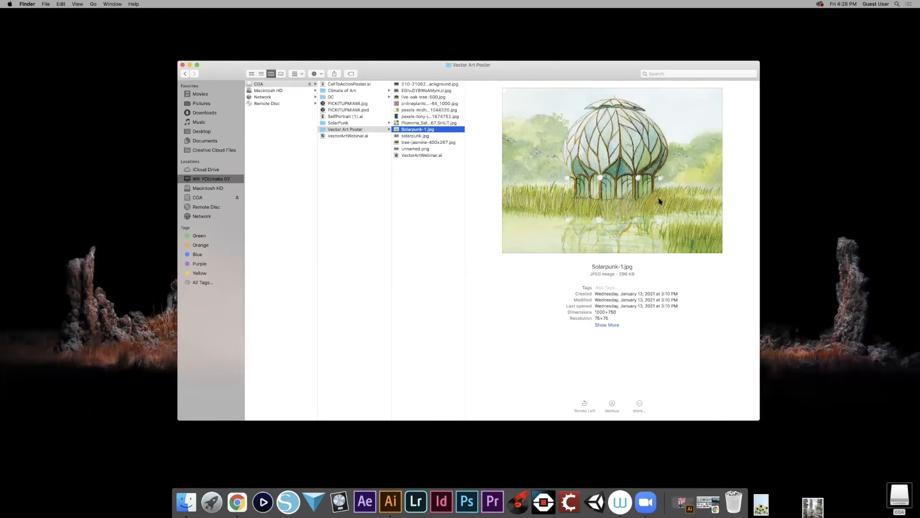
key("Down")
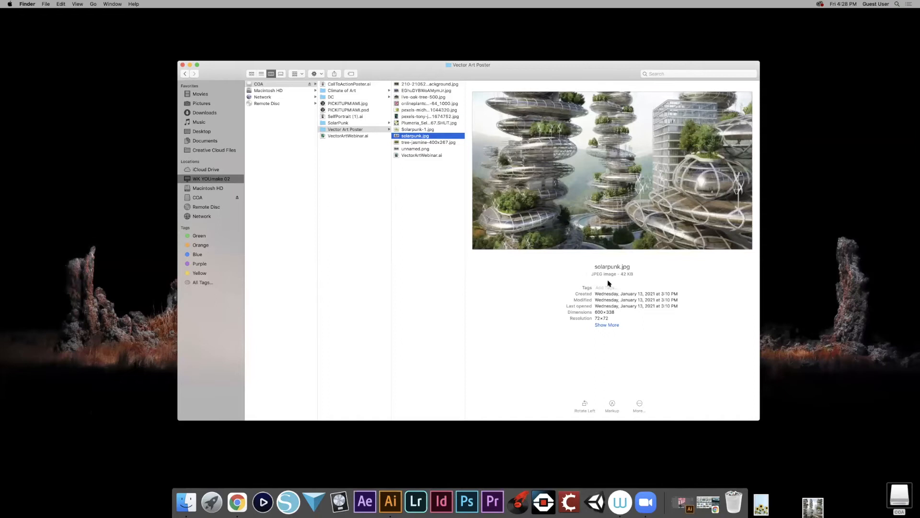
key("Down")
key("Down")
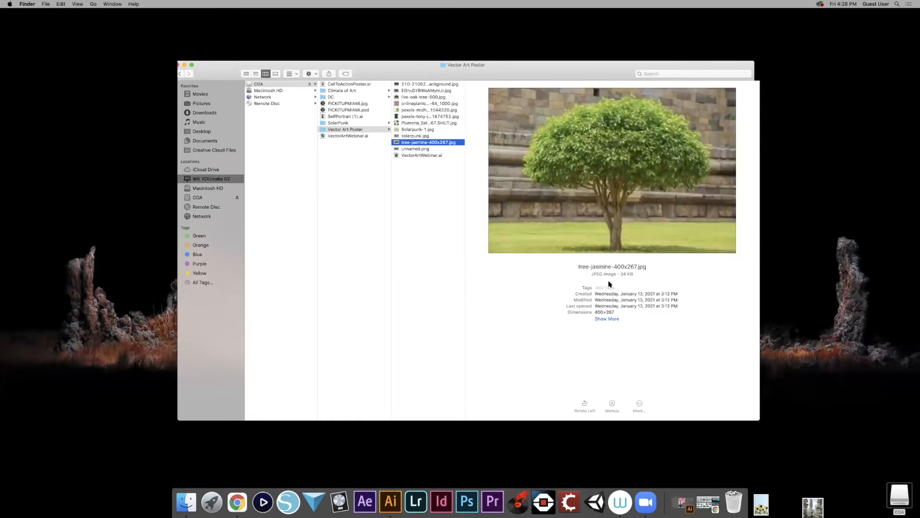
key("Down")
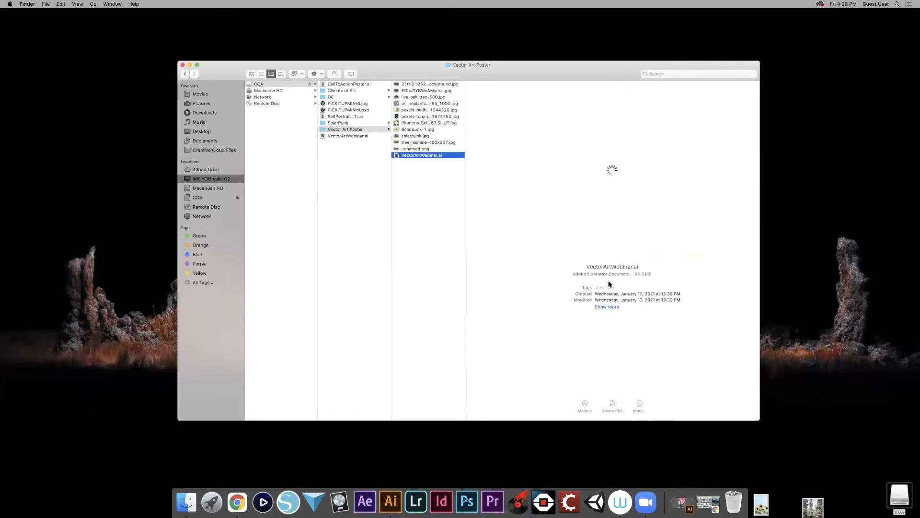
left_click(415, 148)
key("Return")
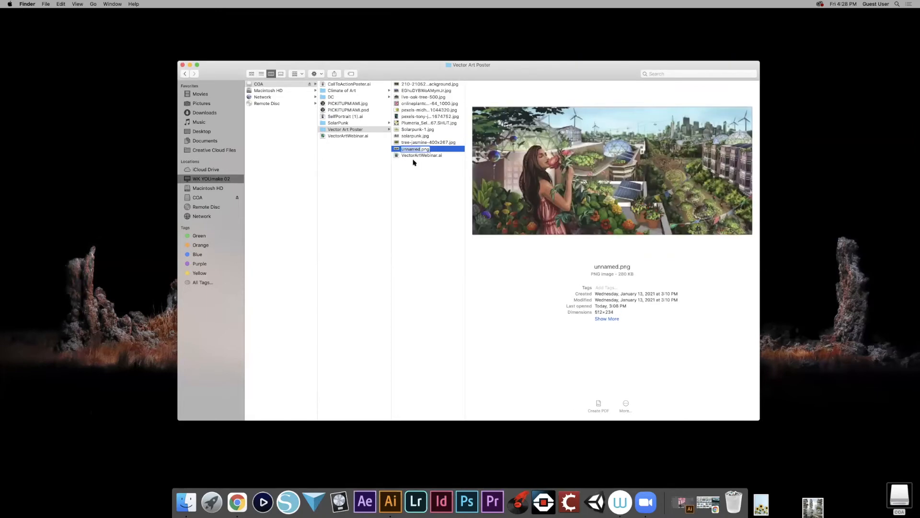
left_click(446, 173)
left_click(428, 148)
- Switch to VectorArtWebinar.ai in Illustrator and hide every visible layer except Background
left_click(390, 501)
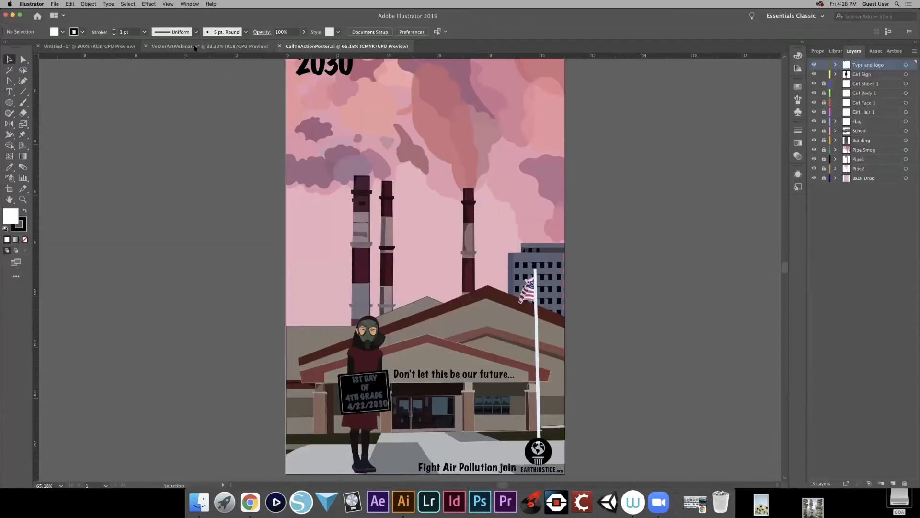
left_click(195, 46)
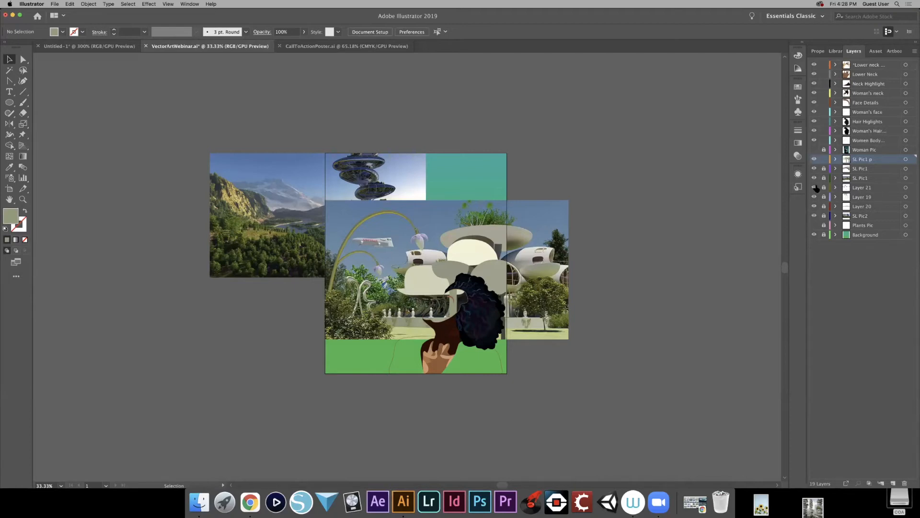
left_click_drag(813, 170, 812, 228)
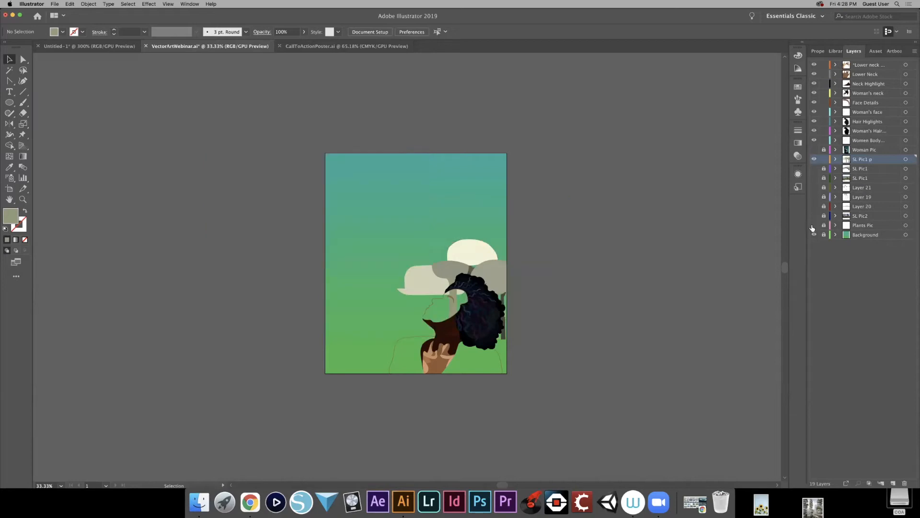
left_click(814, 159)
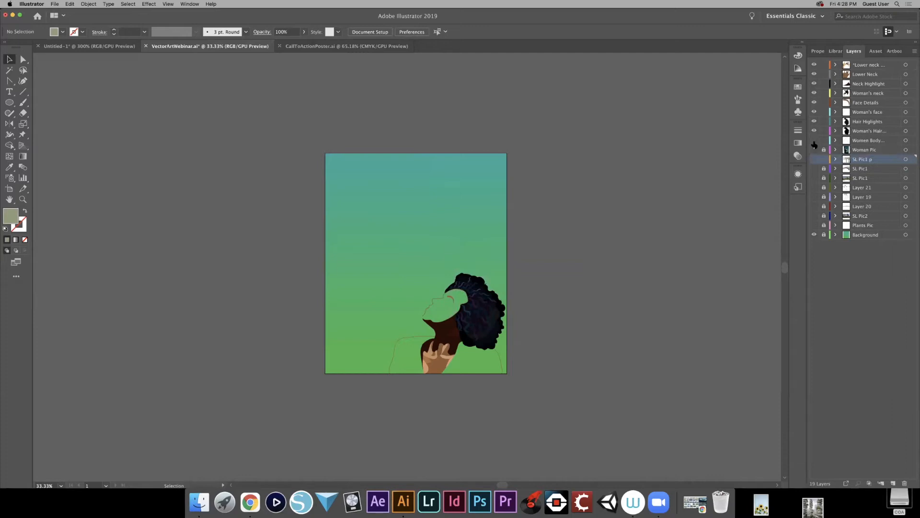
left_click_drag(814, 133, 814, 65)
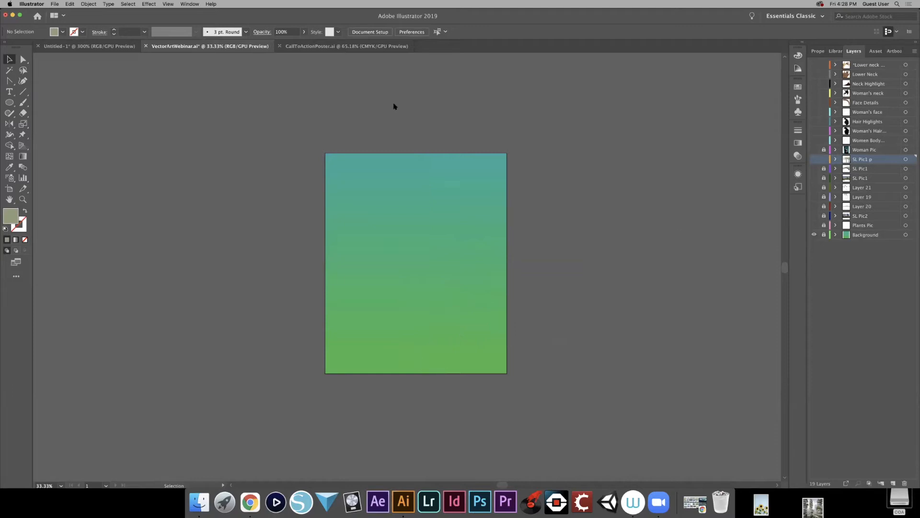
- Start a new portrait document and set it to 14 in wide by 17 in high, keeping inches as the unit
left_click(54, 4)
left_click(64, 13)
left_click_drag(540, 171, 460, 111)
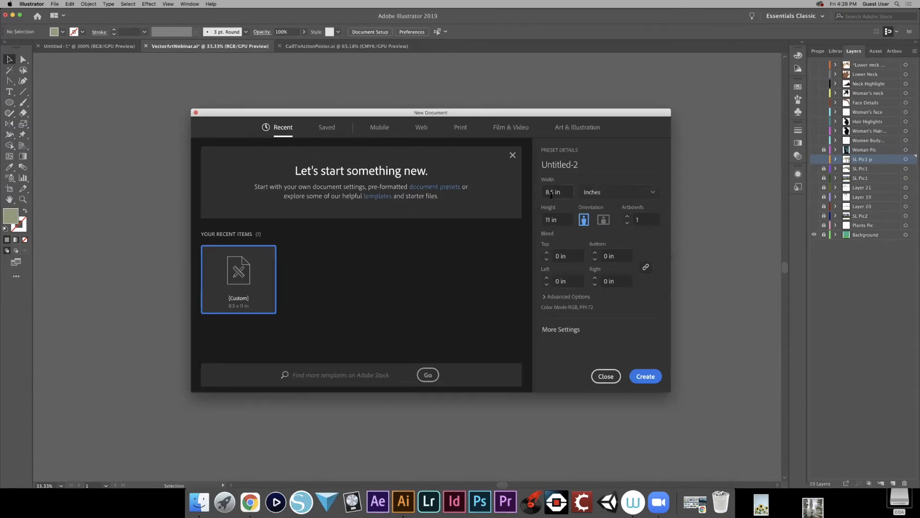
double_click(564, 193)
type("14")
double_click(560, 219)
type("17")
left_click(584, 219)
left_click(651, 193)
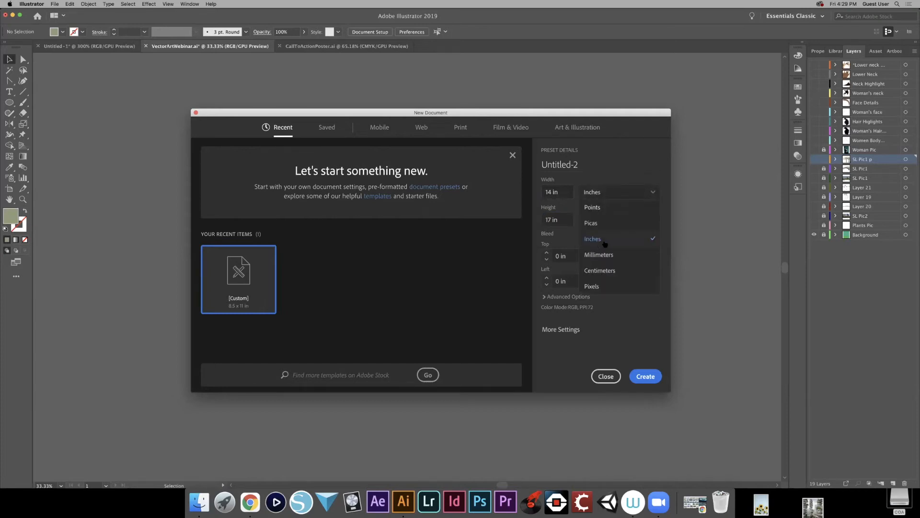
left_click(631, 183)
- Try CMYK in the additional document settings, return the color mode to RGB, and create the document
left_click(571, 336)
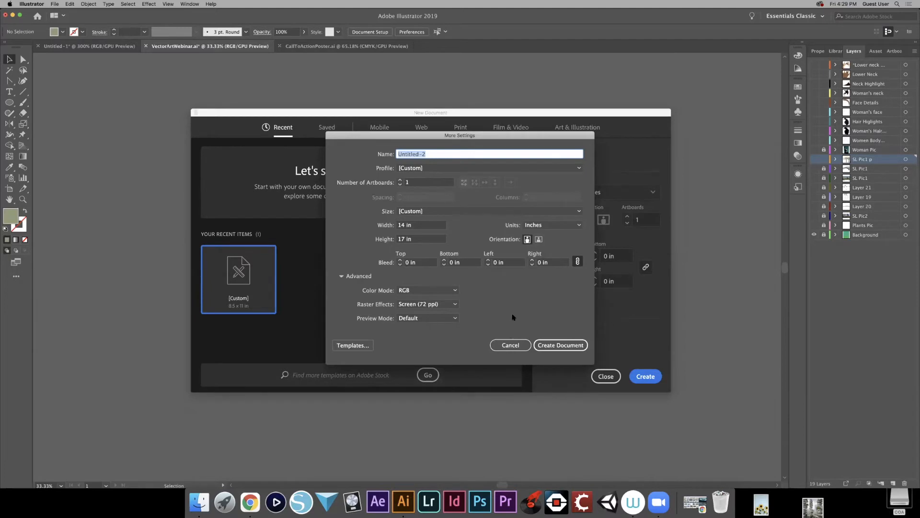
left_click(455, 290)
left_click(455, 290)
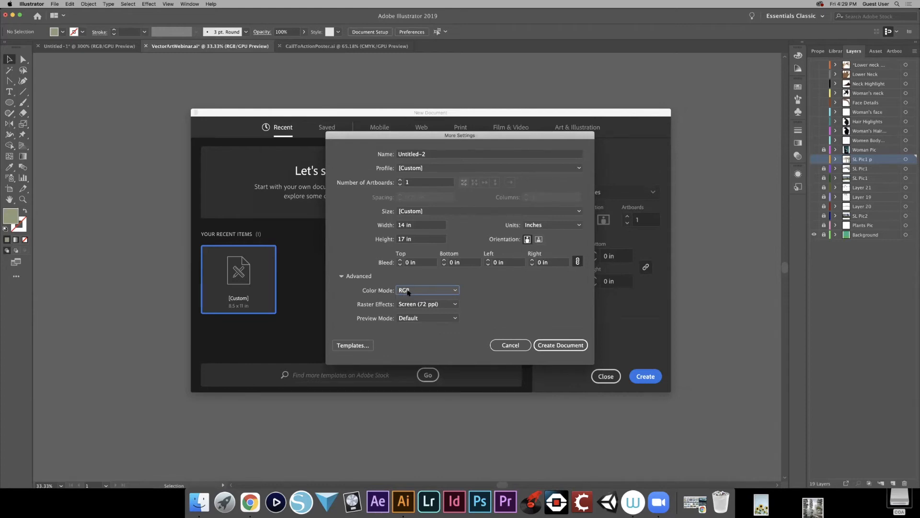
left_click(456, 291)
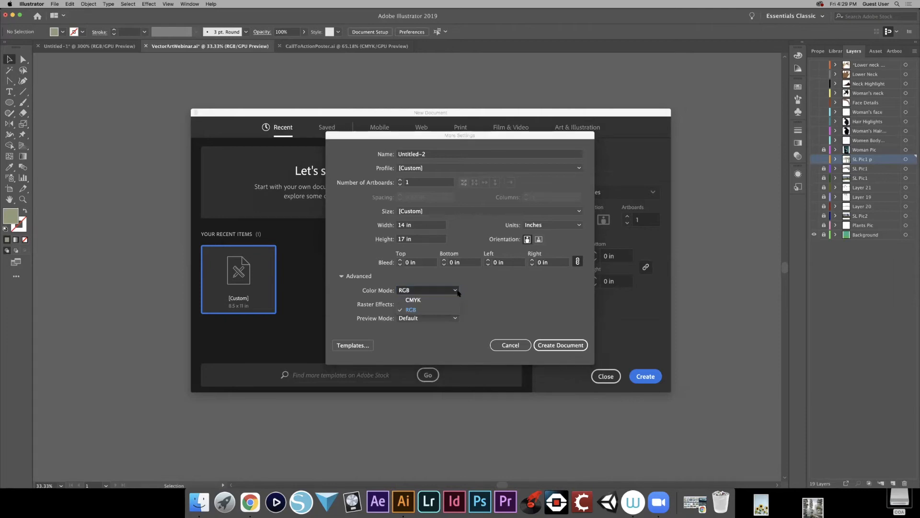
left_click(445, 300)
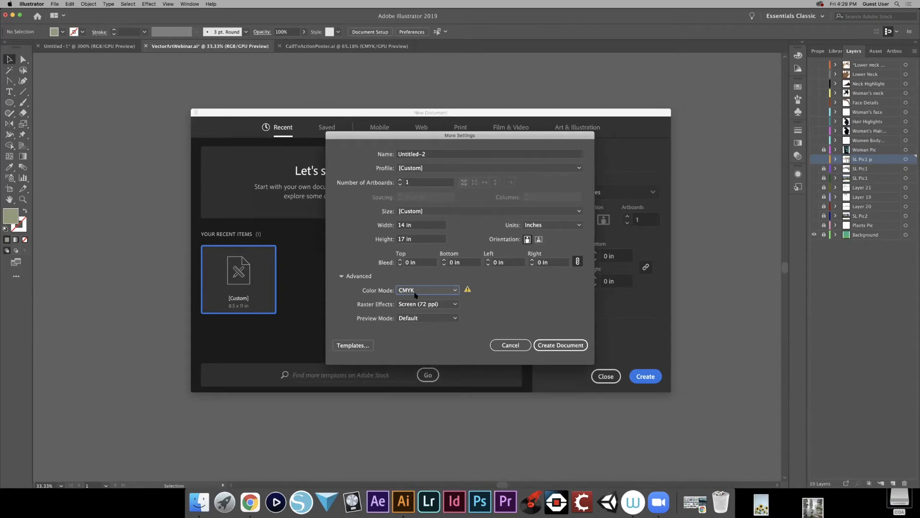
left_click(455, 290)
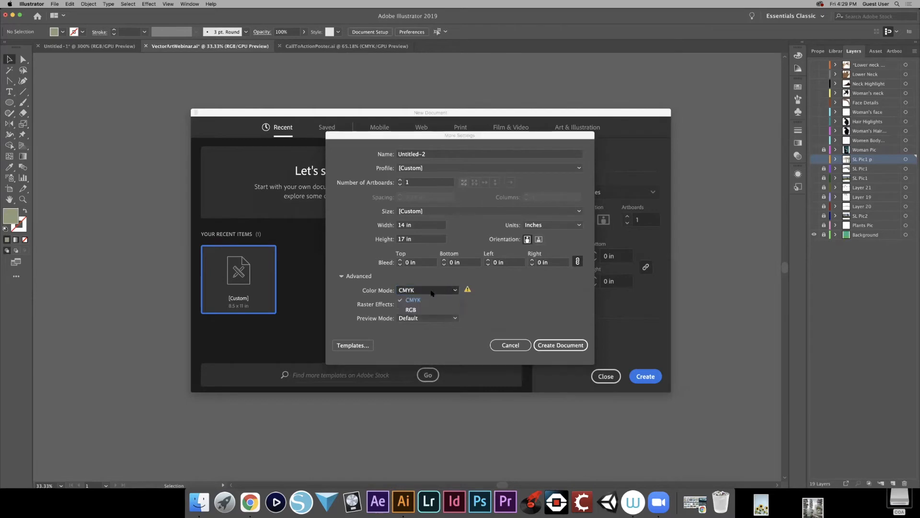
left_click(413, 310)
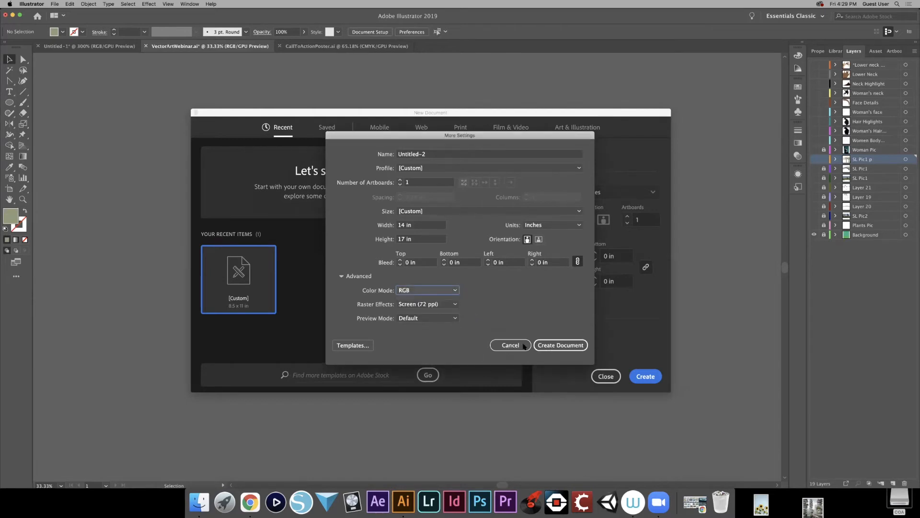
left_click(555, 345)
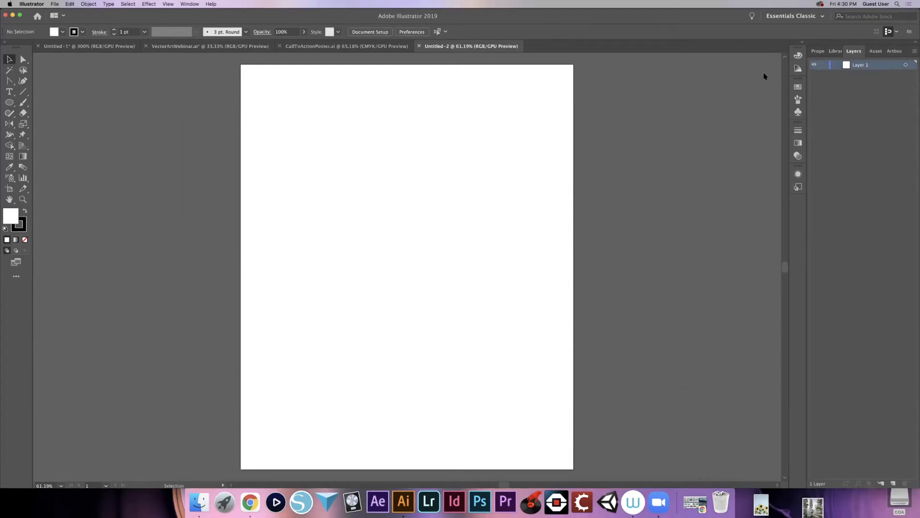
- Switch the workspace to Essentials and back to Essentials Classic
left_click(821, 18)
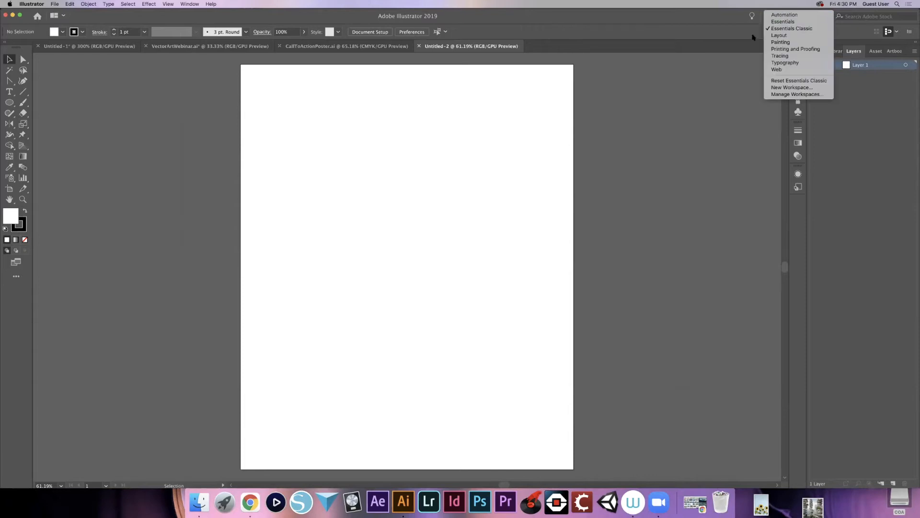
left_click(789, 30)
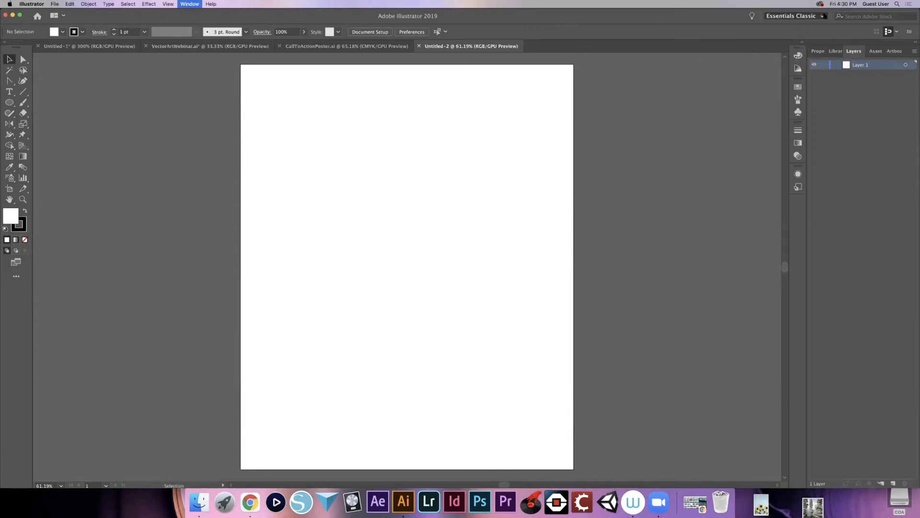
left_click(812, 18)
left_click(796, 22)
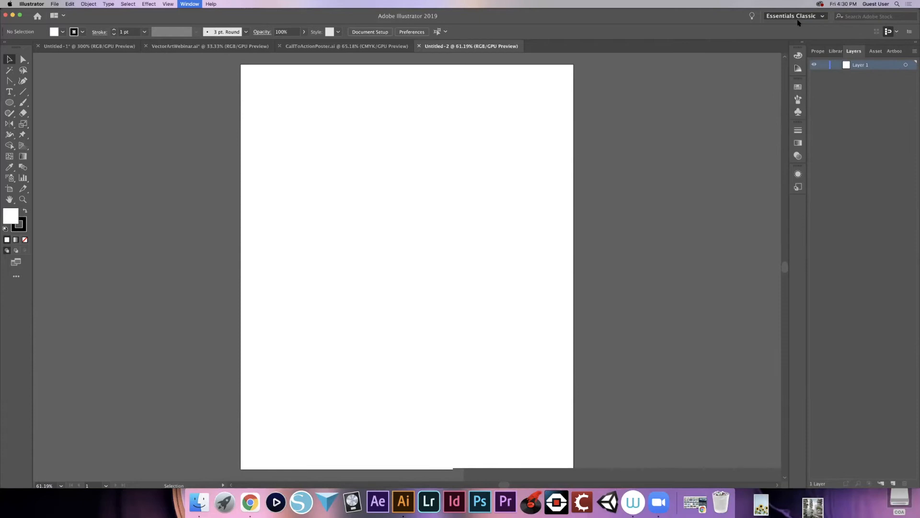
left_click(822, 17)
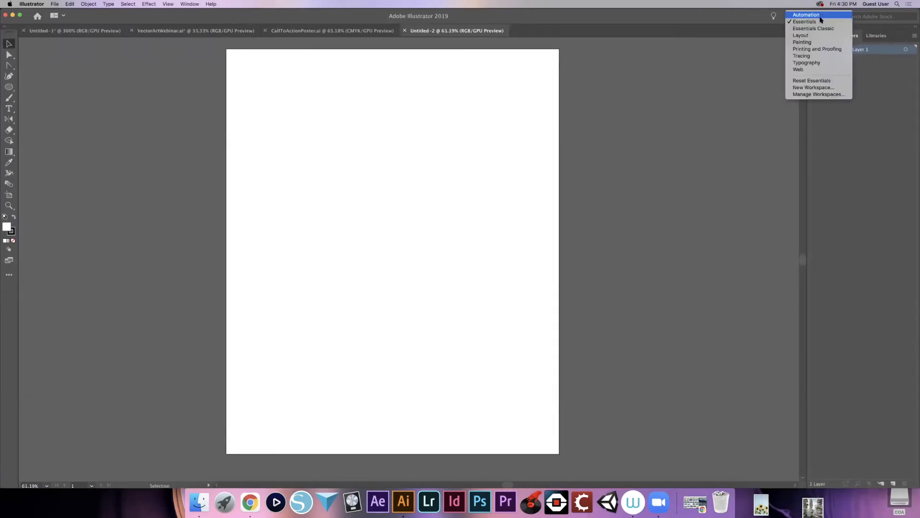
left_click(821, 29)
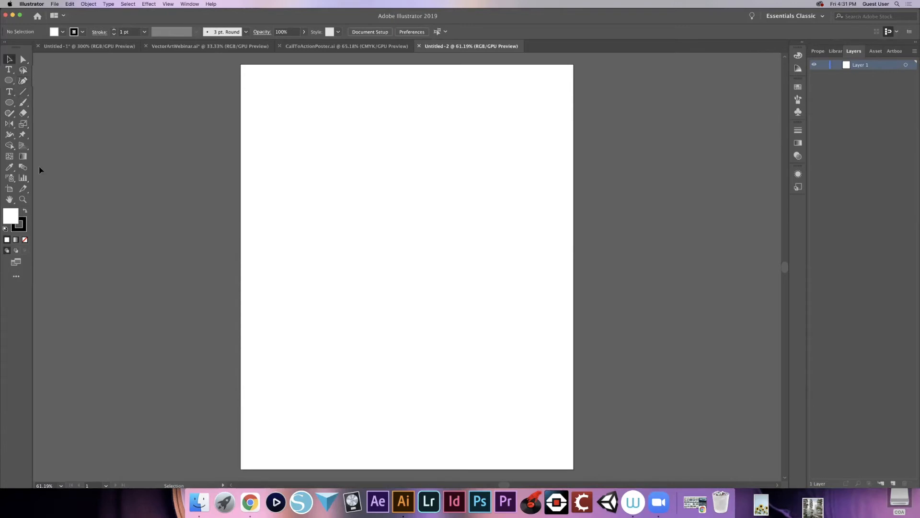
- Draw a rectangle of about 14 by 17.04 in covering the whole artboard
left_click(13, 104)
left_click_drag(13, 104, 46, 101)
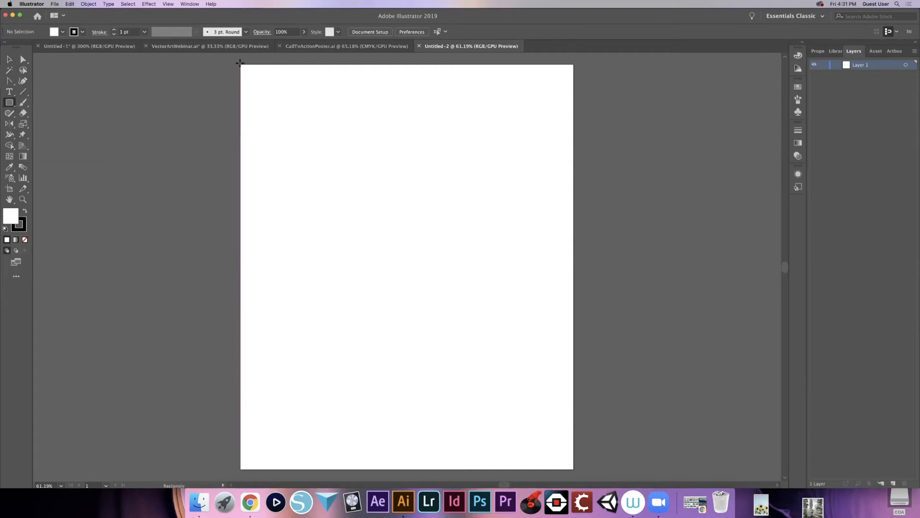
left_click_drag(239, 63, 574, 469)
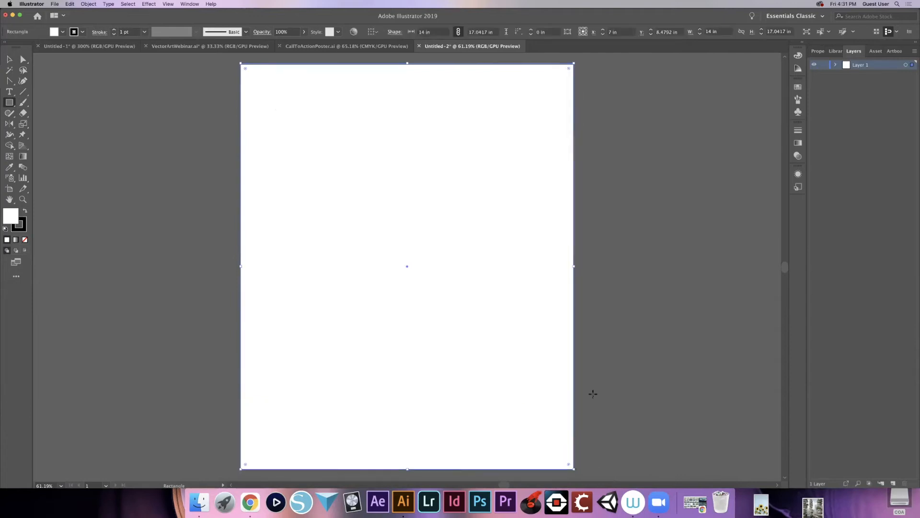
scroll(594, 390, "down", 3)
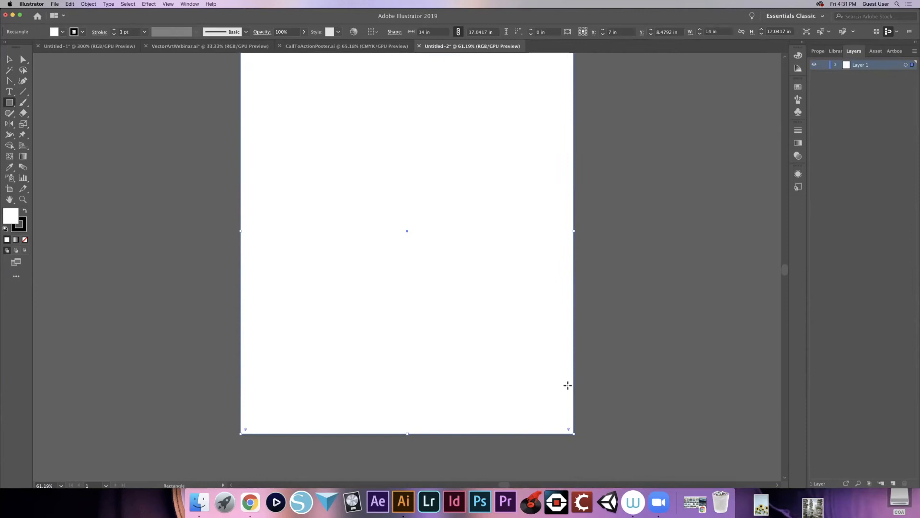
scroll(567, 385, "up", 1)
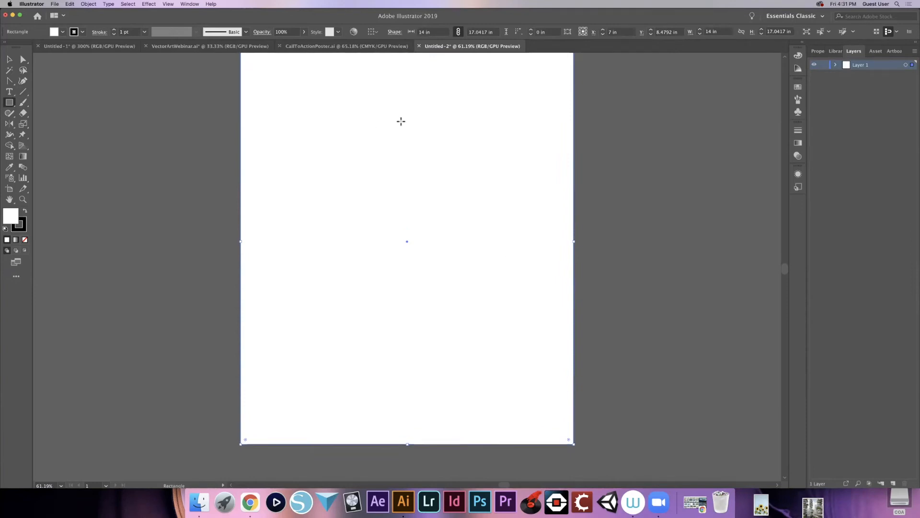
- Look at the CallToActionPoster.ai and VectorArtWebinar.ai backgrounds and return to the Untitled-2 document
left_click(364, 46)
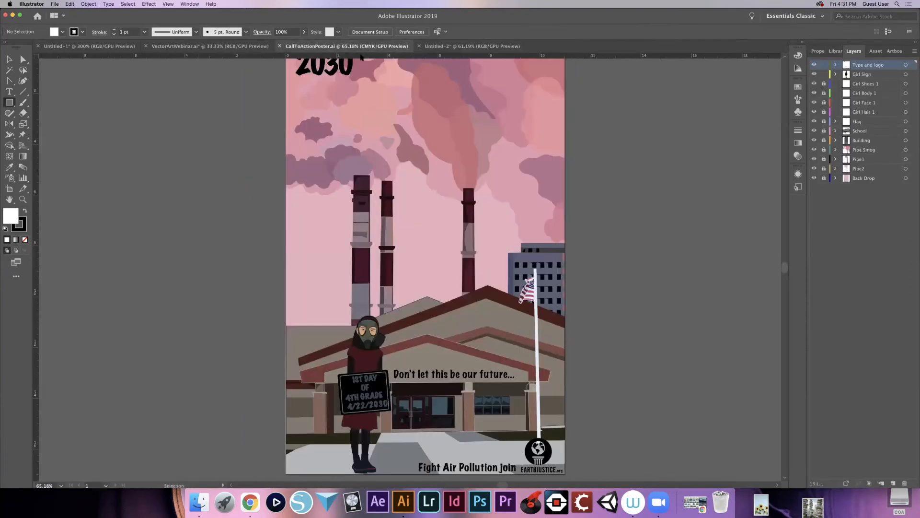
left_click(233, 46)
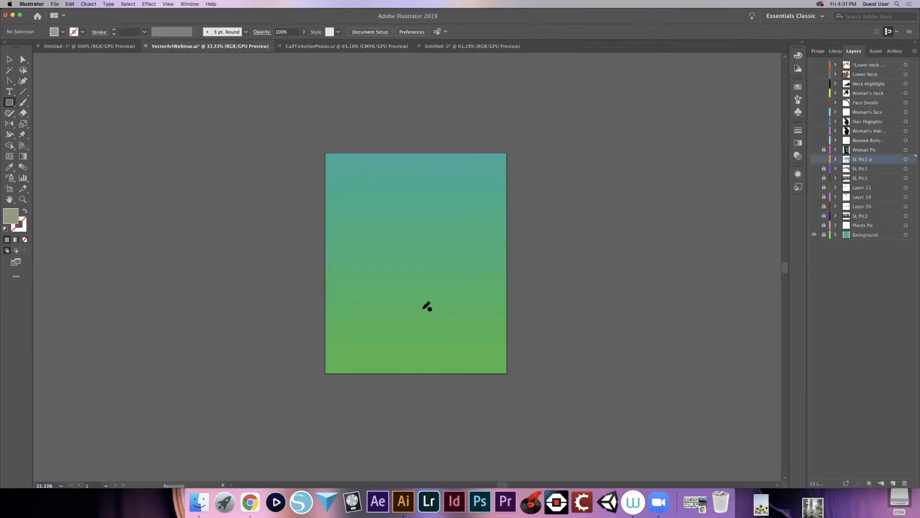
left_click(457, 46)
scroll(440, 230, "up", 1)
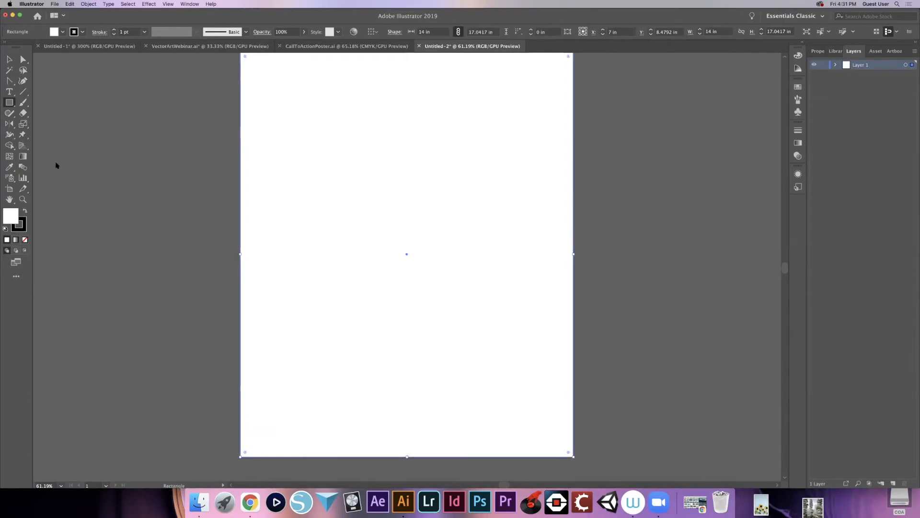
- Check the selected rectangle's fill in the Color Picker and keep it white
key("v")
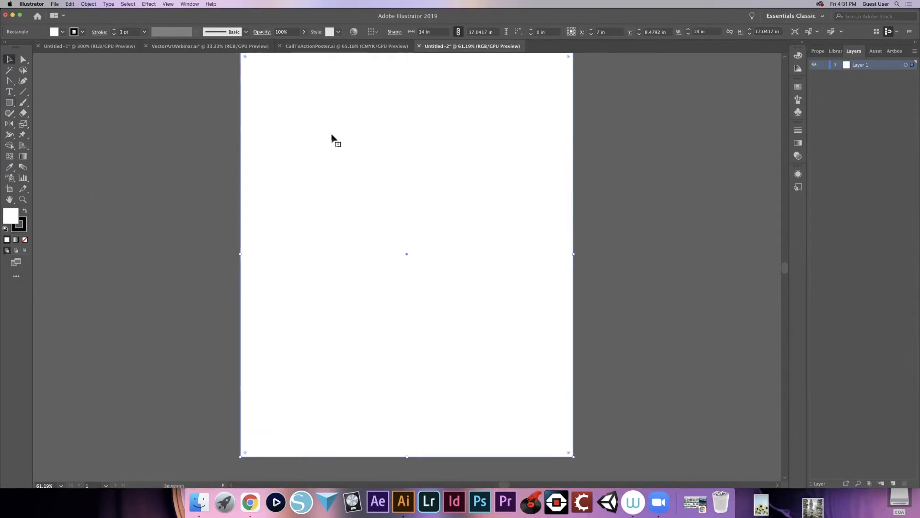
scroll(430, 225, "up", 1)
scroll(432, 226, "down", 1)
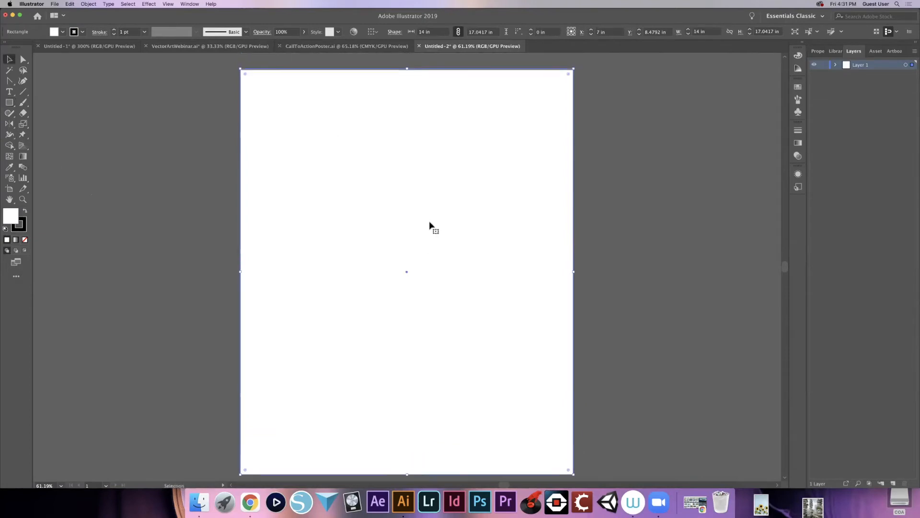
double_click(8, 215)
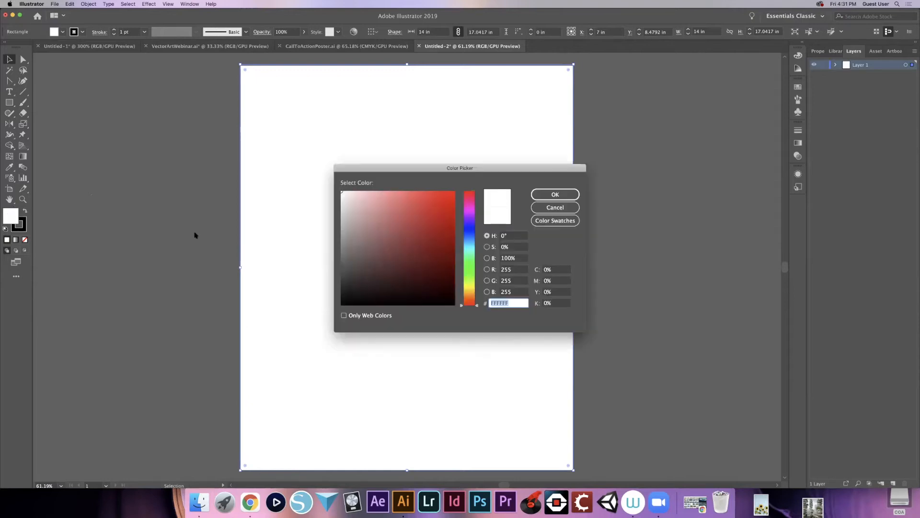
left_click(555, 194)
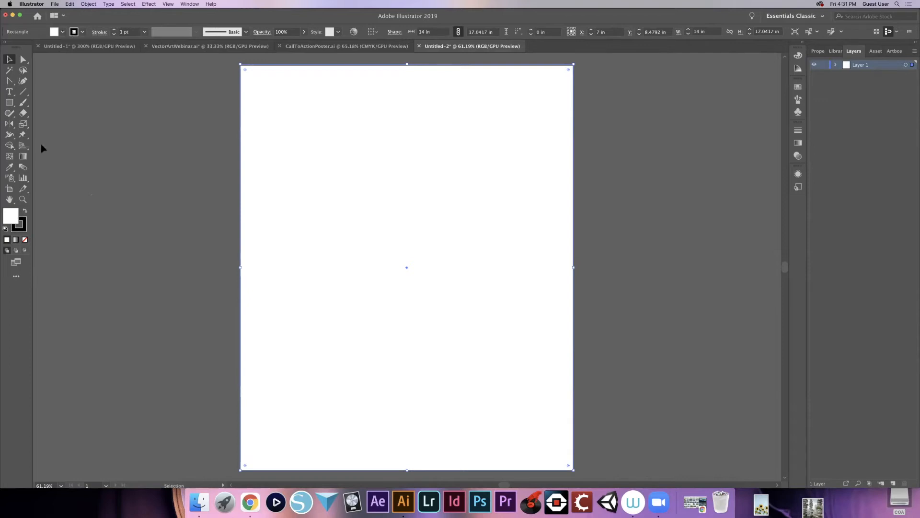
- Dismiss the Freeform Gradient tip and fill the rectangle with the linear white-to-black gradient
left_click(21, 157)
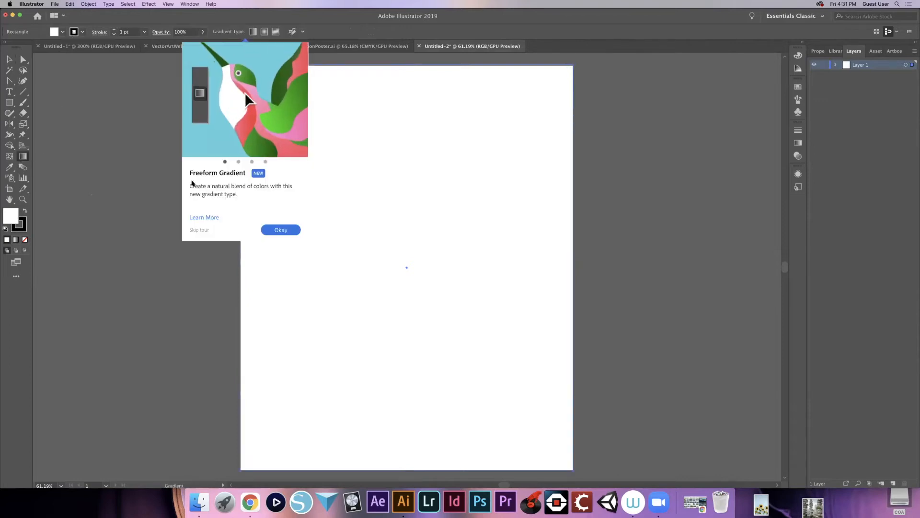
left_click(278, 230)
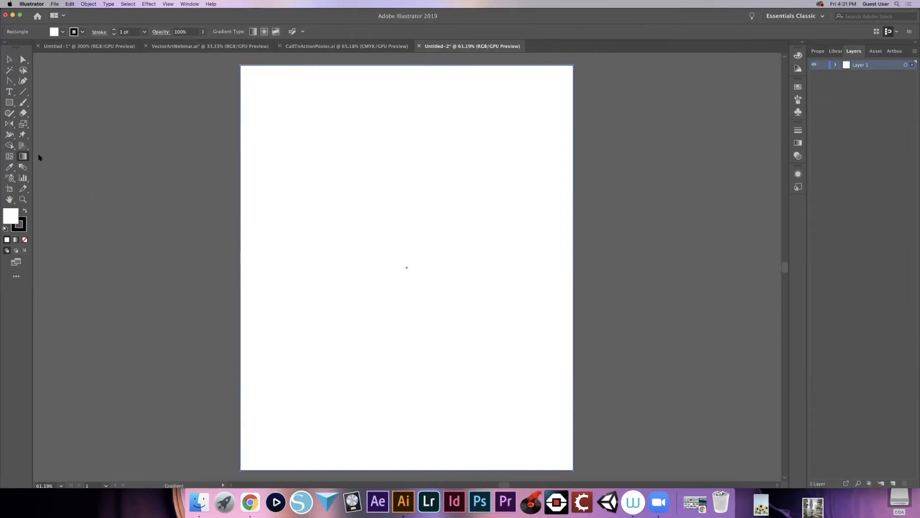
double_click(25, 157)
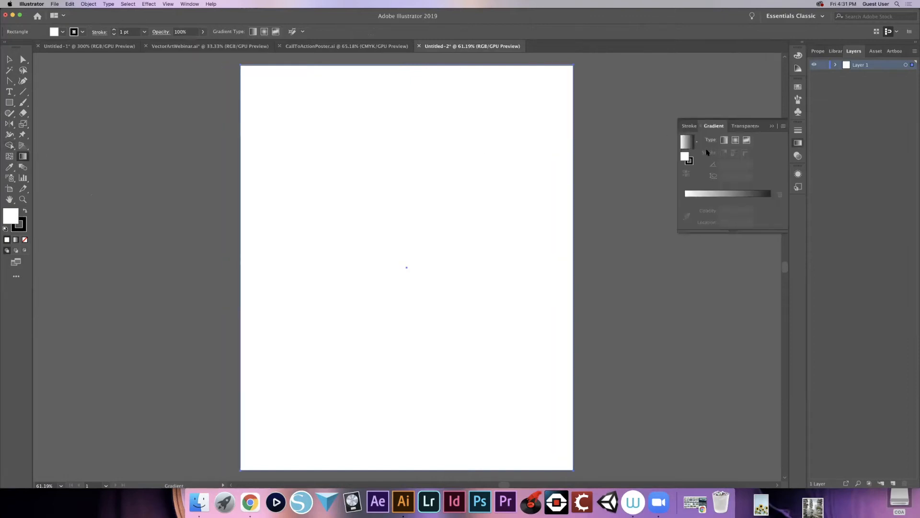
left_click(689, 195)
left_click(685, 199)
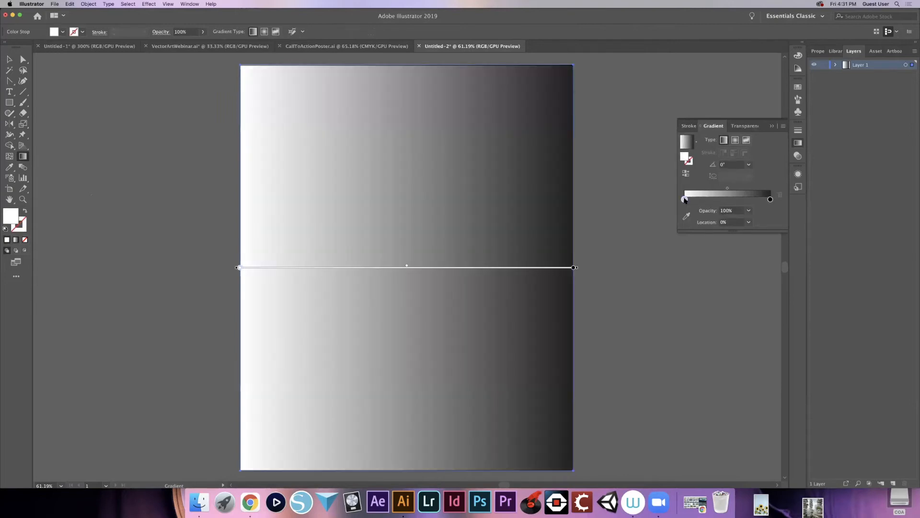
- Set the gradient's starting color stop to the light green swatch R=140 G=198 B=63
double_click(685, 199)
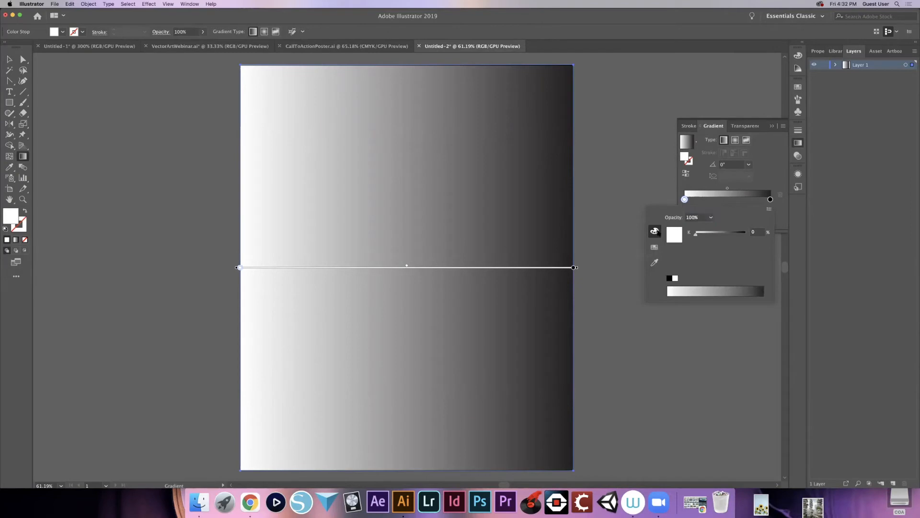
left_click(654, 247)
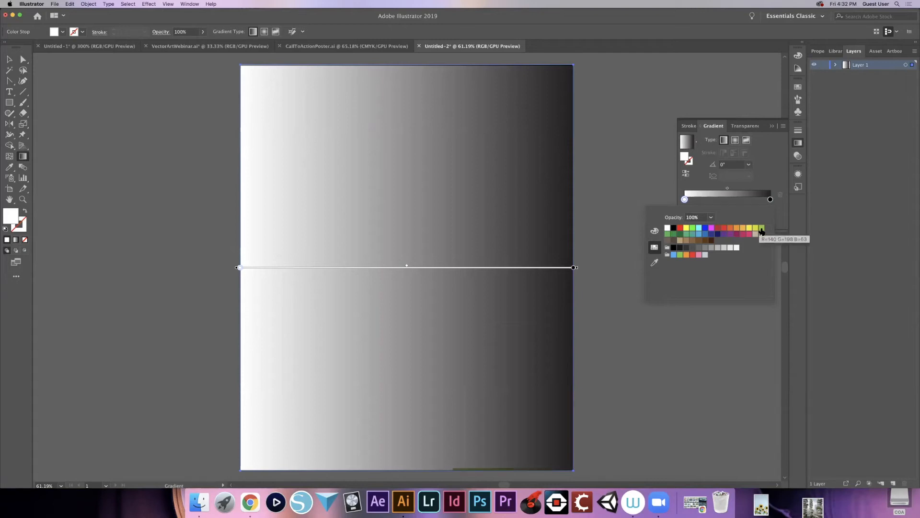
left_click(762, 232)
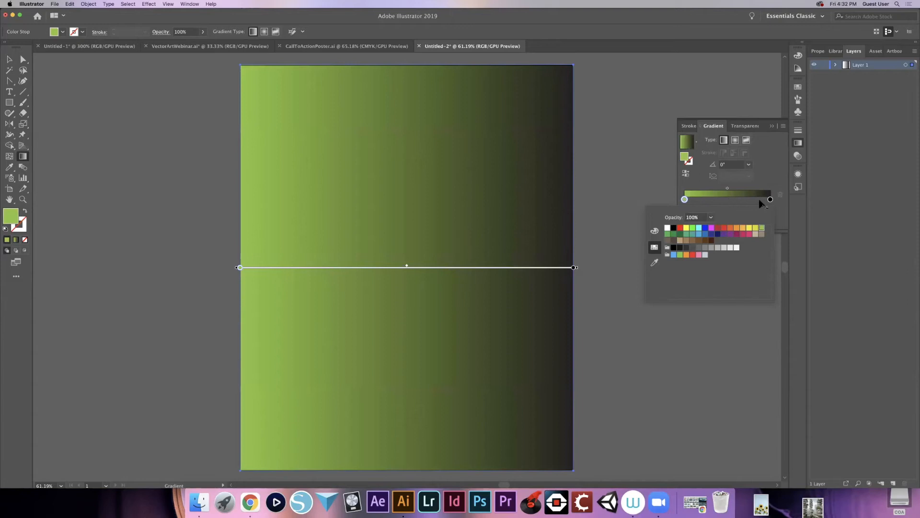
- Set the gradient's ending color stop to the teal swatch R=0 G=169 B=157
left_click(770, 200)
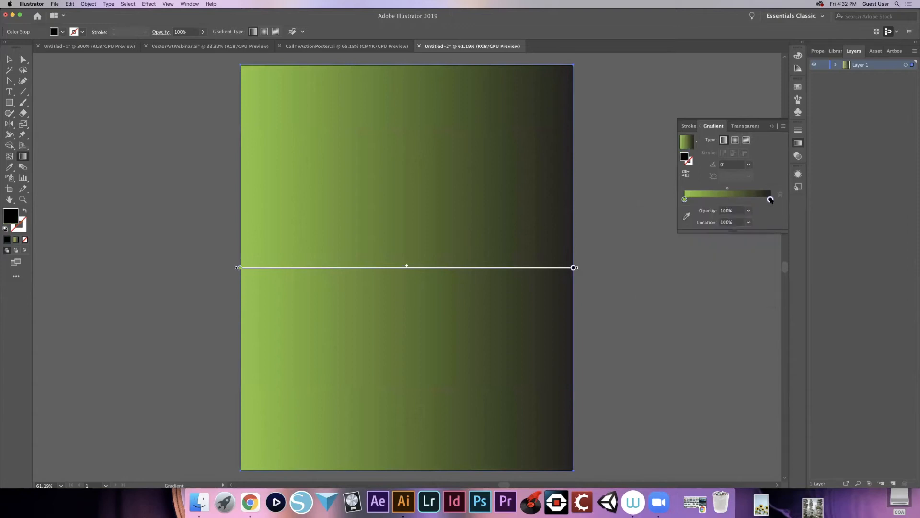
double_click(771, 200)
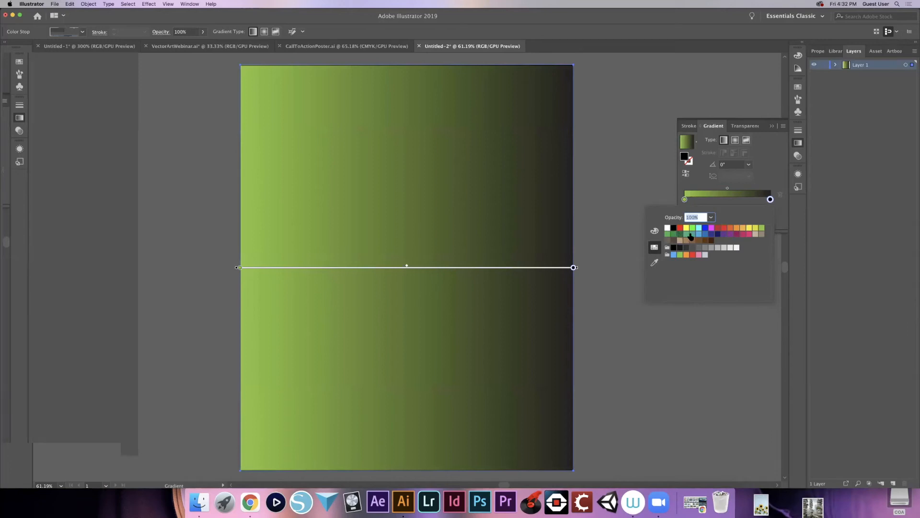
left_click(693, 233)
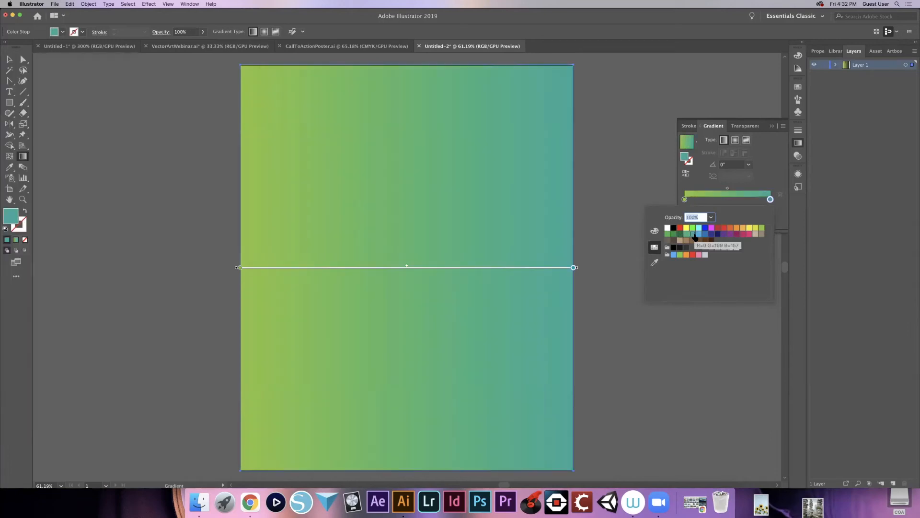
- Angle the rectangle's gradient to about -30.4°, light green at the upper left and teal at the lower right, adjust its midpoint, and deselect
left_click(409, 267)
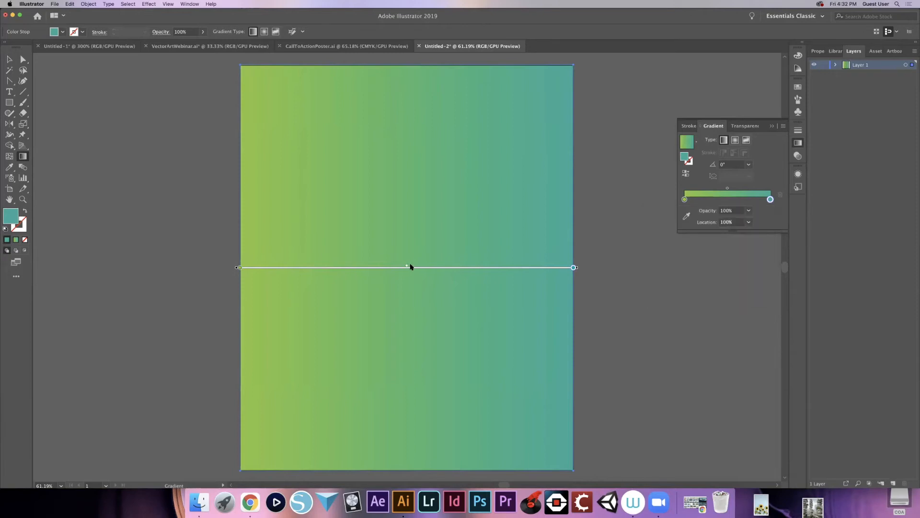
mouse_move(411, 269)
left_mouse_down()
mouse_move(507, 271)
mouse_move(367, 271)
mouse_move(497, 271)
mouse_move(404, 269)
mouse_move(421, 271)
left_mouse_up()
mouse_move(573, 269)
left_mouse_down()
mouse_move(564, 330)
mouse_move(577, 267)
mouse_move(554, 325)
mouse_move(462, 451)
mouse_move(569, 459)
left_mouse_up()
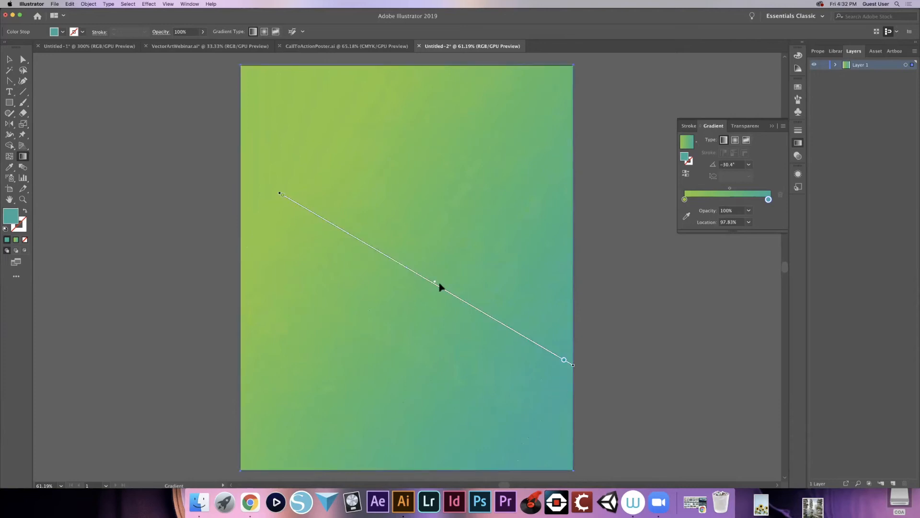
mouse_move(435, 282)
left_mouse_down()
mouse_move(478, 307)
mouse_move(401, 240)
left_mouse_up()
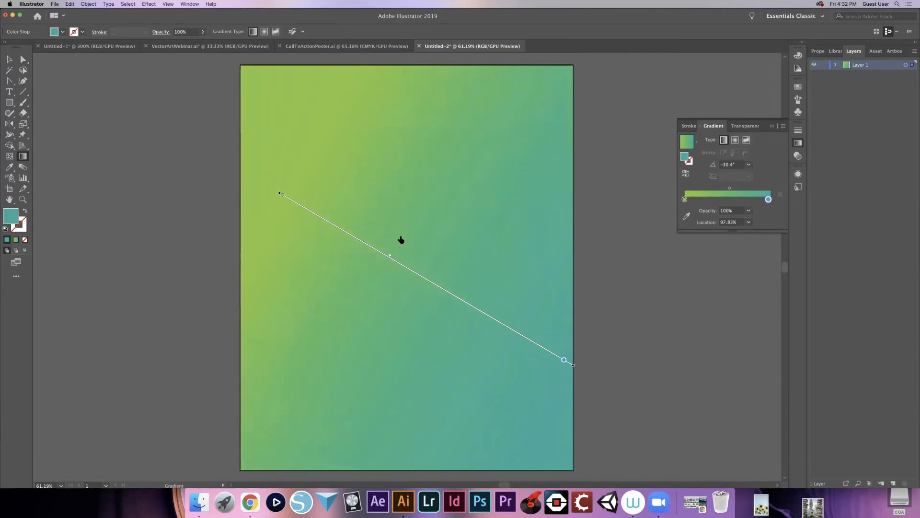
mouse_move(281, 195)
left_mouse_down()
mouse_move(273, 302)
mouse_move(226, 277)
mouse_move(220, 294)
mouse_move(201, 278)
left_mouse_up()
mouse_move(304, 333)
left_mouse_down()
mouse_move(363, 238)
mouse_move(400, 262)
left_mouse_up()
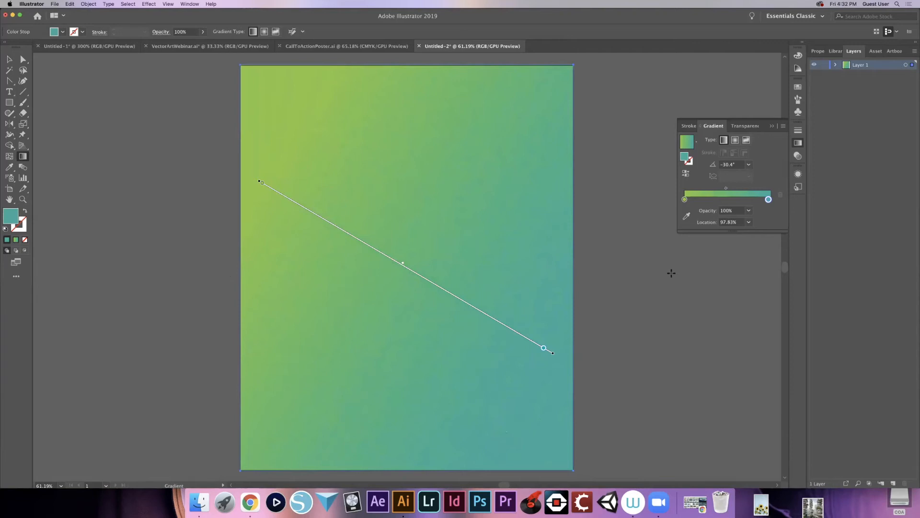
key("v")
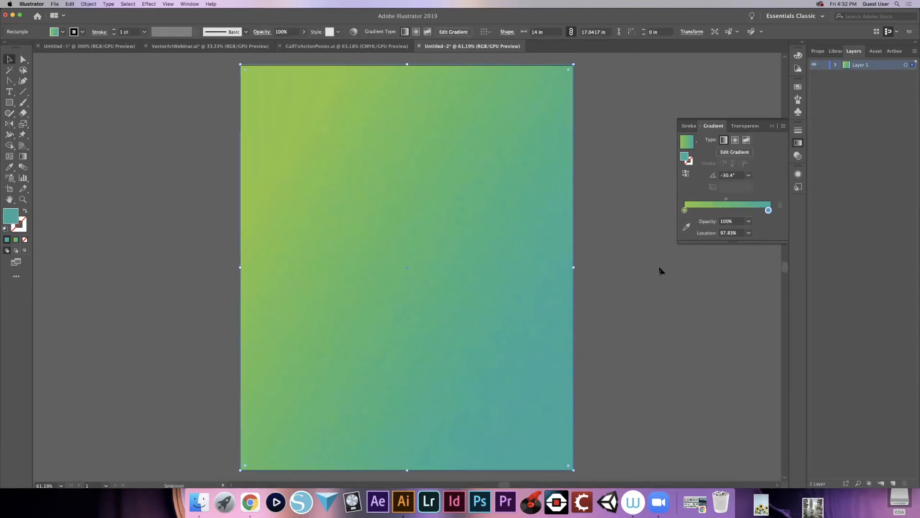
left_click(654, 273)
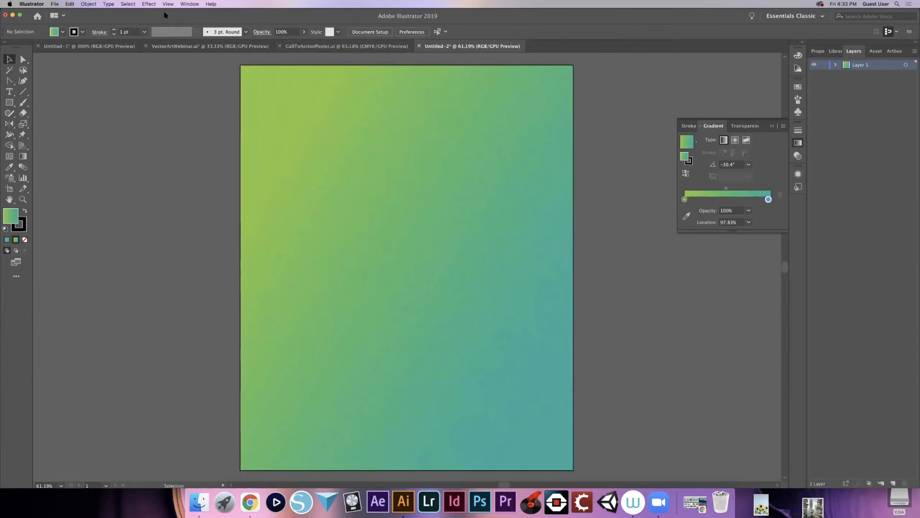
- Preview the images in the Vector Art Poster folder and place the pexels portrait photo of the woman looking up on the artboard
left_click(88, 5)
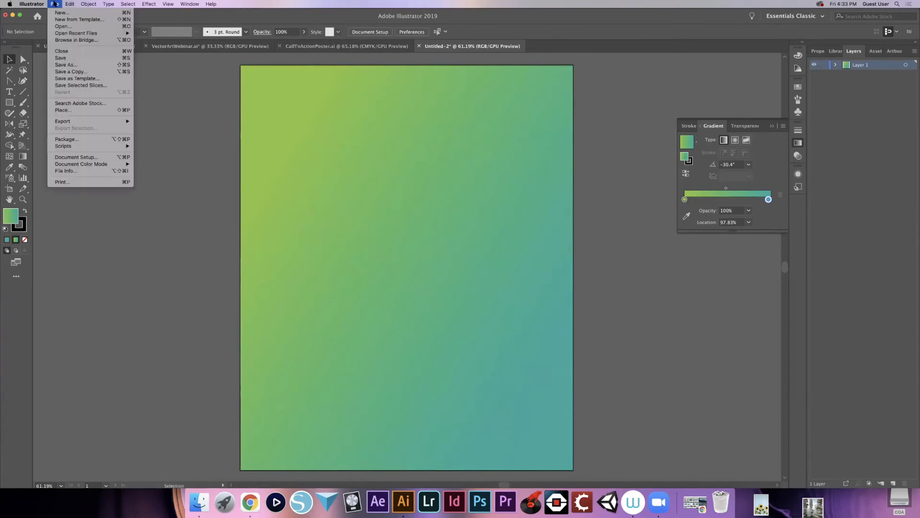
left_click(62, 112)
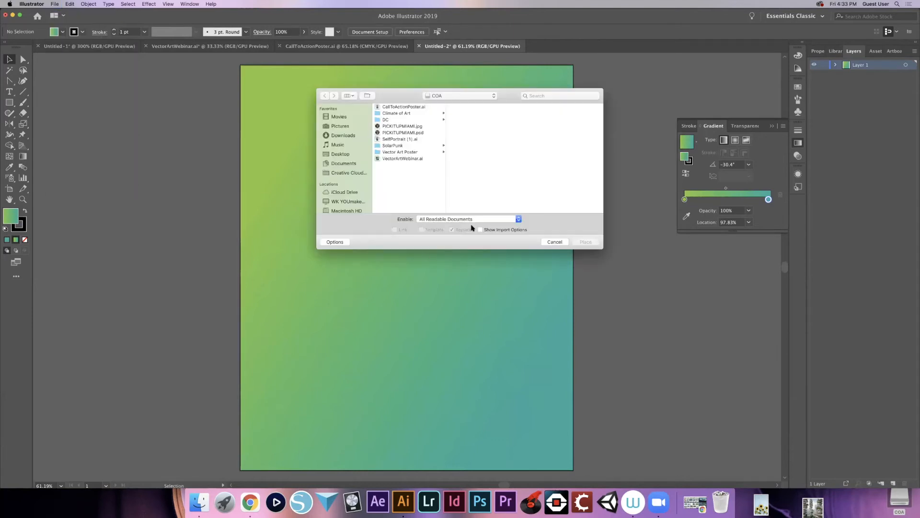
left_click(402, 152)
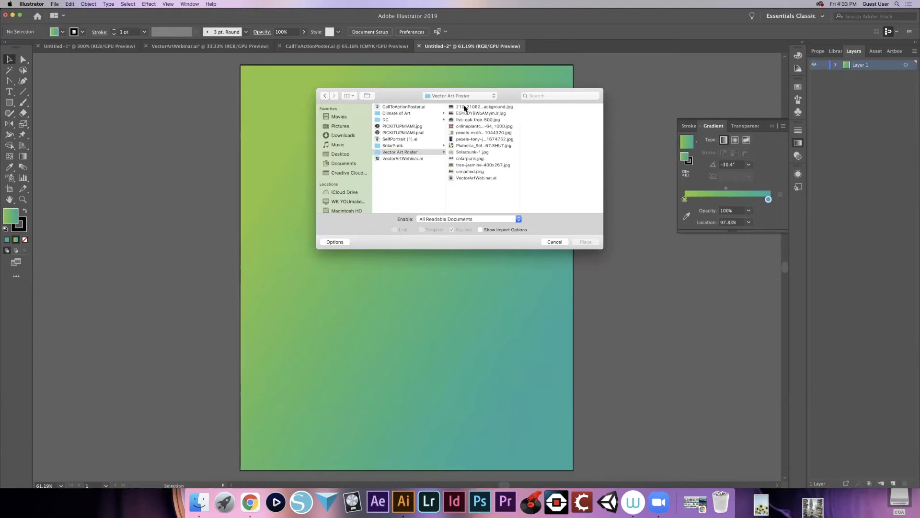
left_click(465, 107)
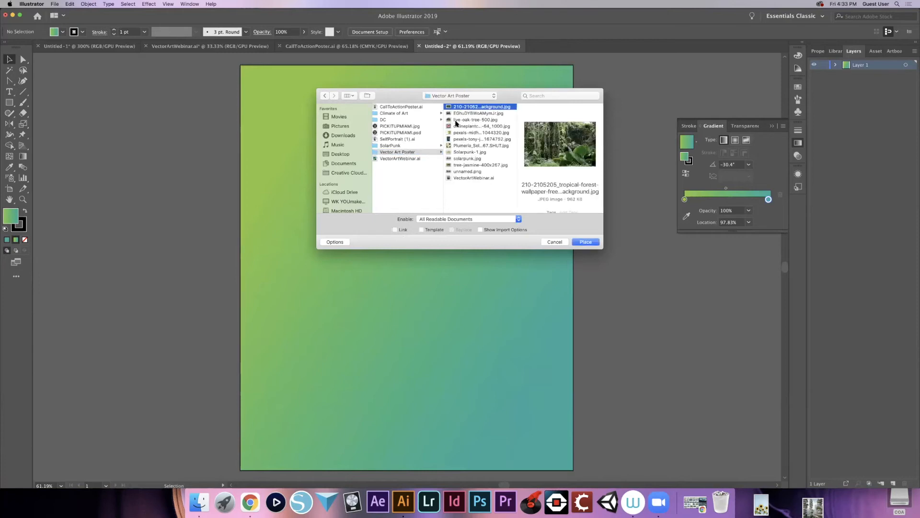
left_click(459, 159)
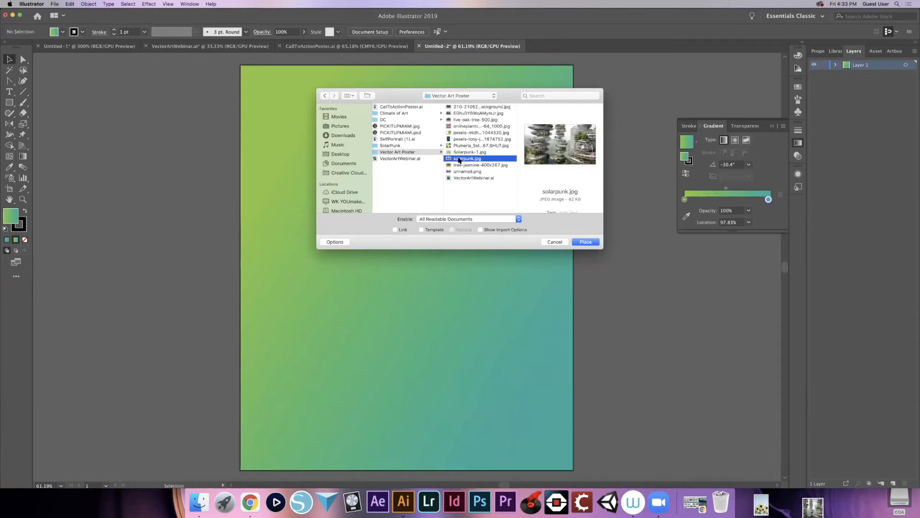
left_click(463, 166)
left_click(465, 172)
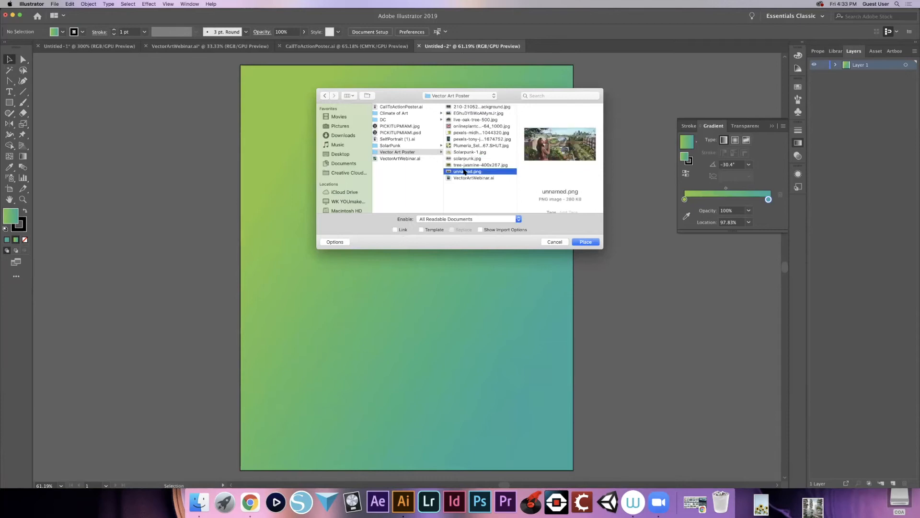
left_click(465, 140)
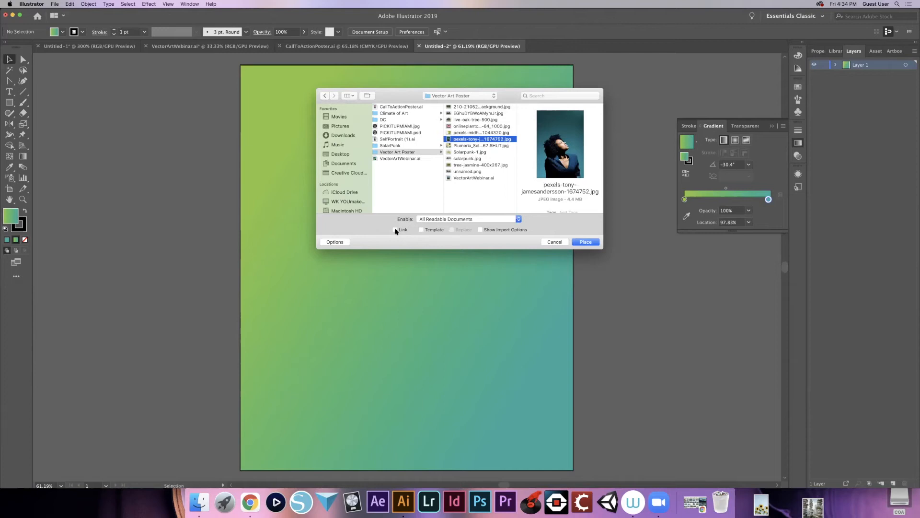
left_click(590, 242)
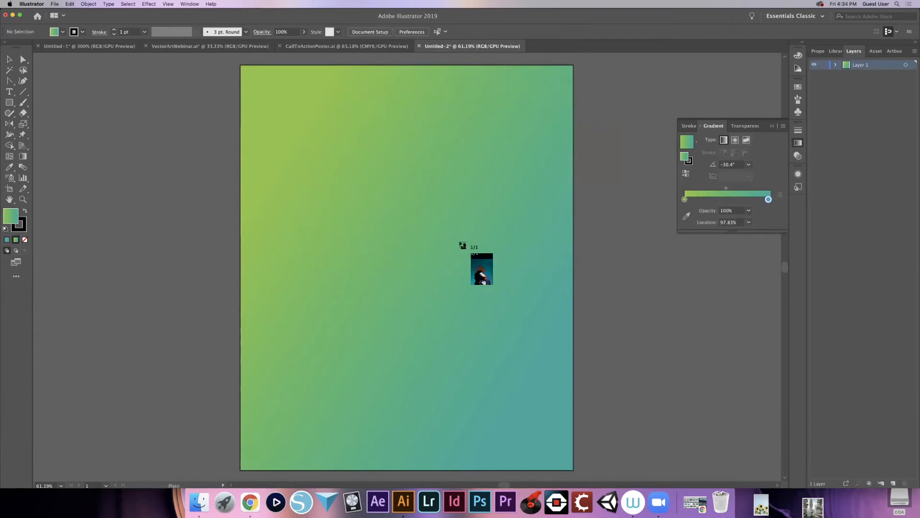
left_click(344, 229)
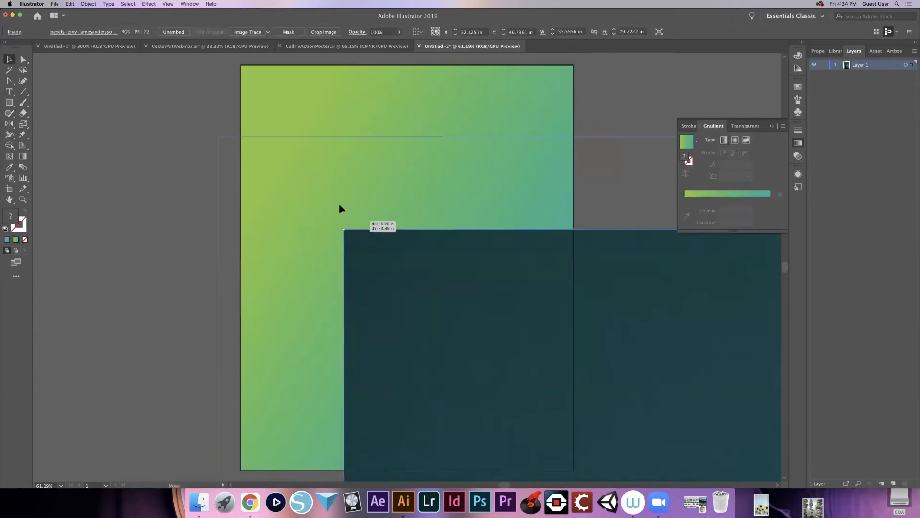
- Move the placed portrait photo toward the artboard's upper left, scale it down to about 53.4 in tall, and deselect
left_click_drag(355, 239, 218, 133)
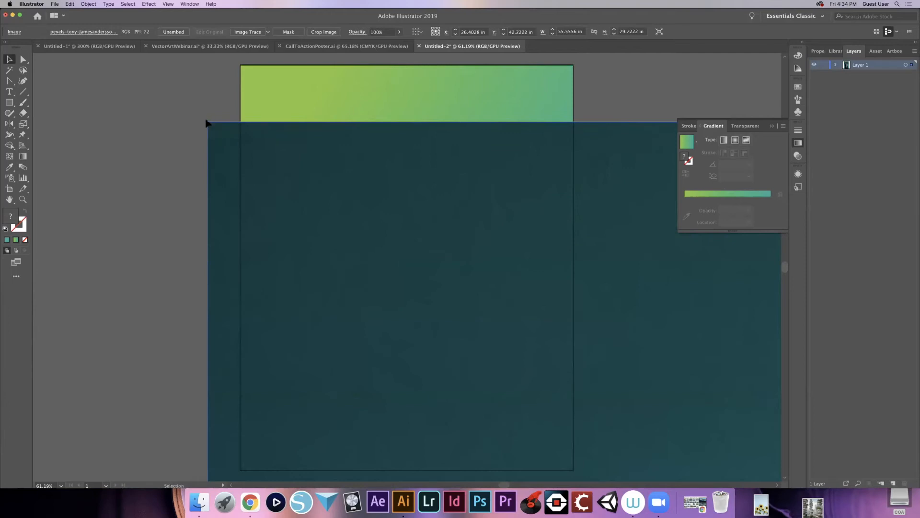
left_click_drag(207, 121, 252, 102)
left_click_drag(125, 129, 231, 128)
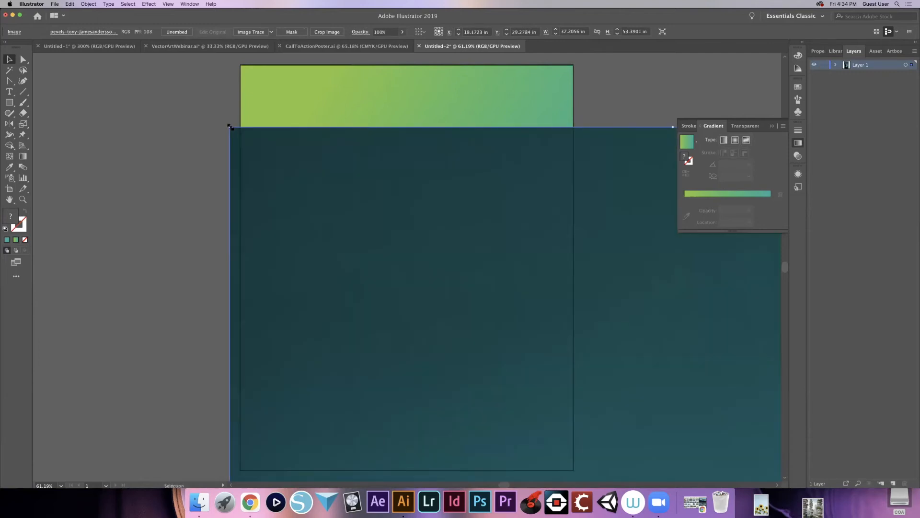
left_click(467, 398, "super")
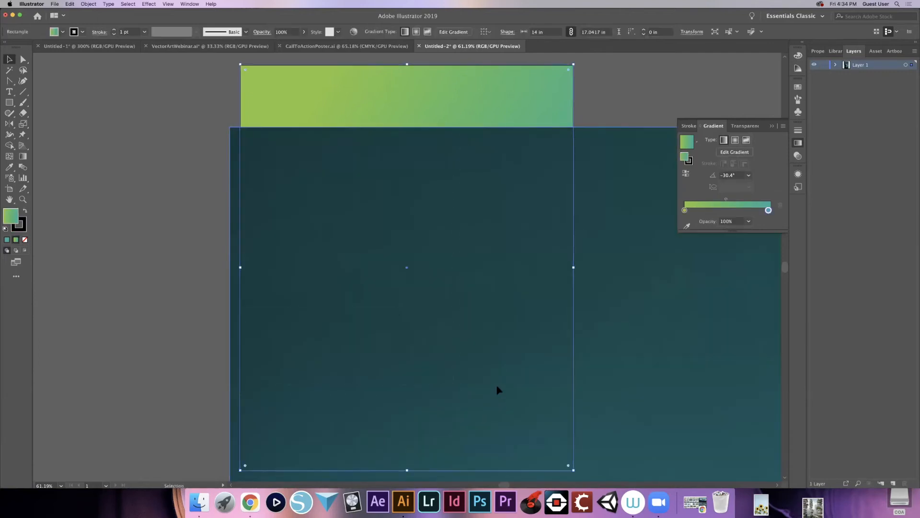
left_click(582, 334)
left_click(593, 103)
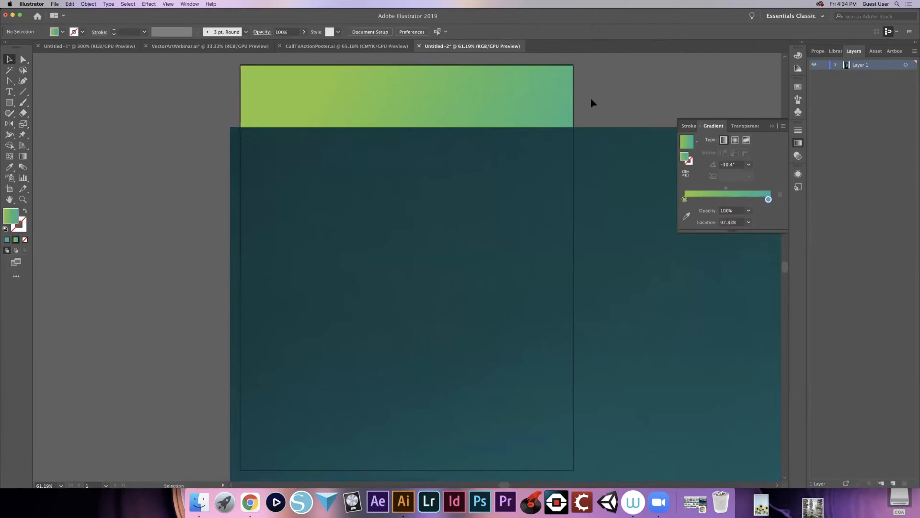
- Switch to VectorArtWebinar.ai, compare the Woman Pic photo with the body outline, and show all the woman's drawing layers with the photo hidden
left_click(187, 48)
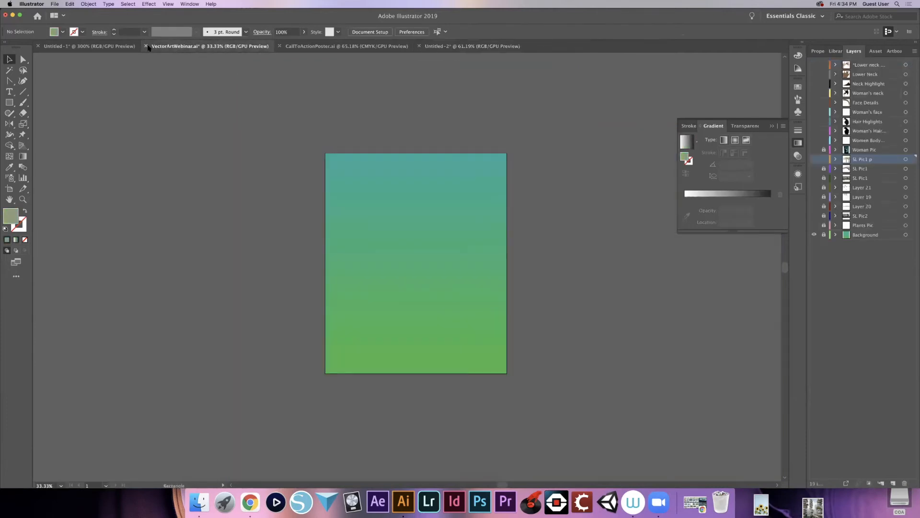
left_click(772, 126)
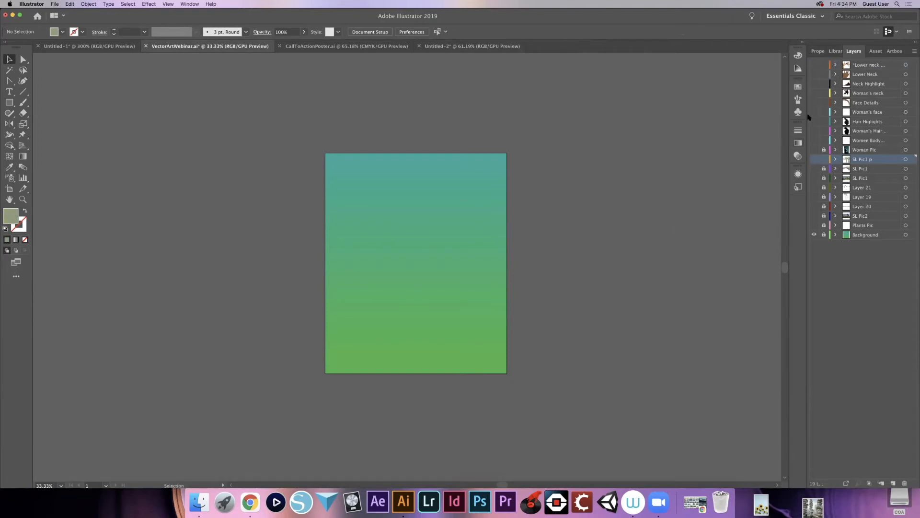
left_click(814, 150)
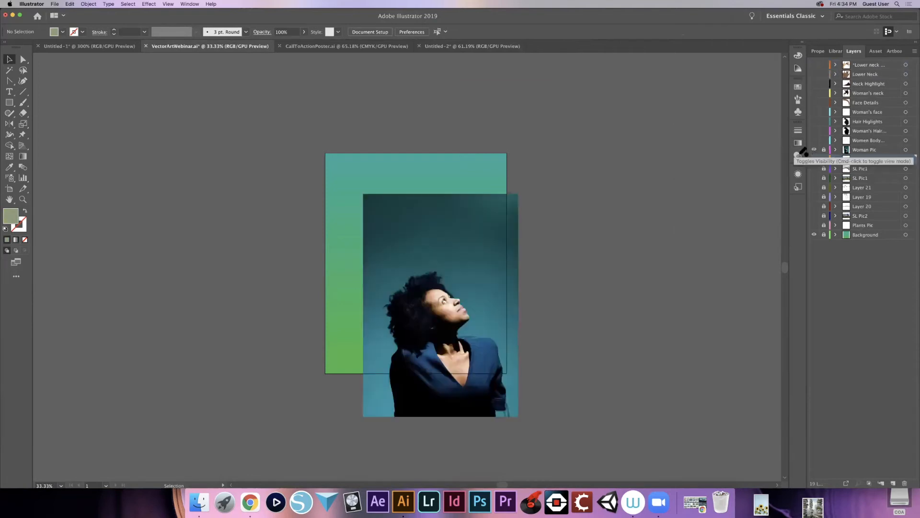
left_click(823, 148)
left_click(814, 140)
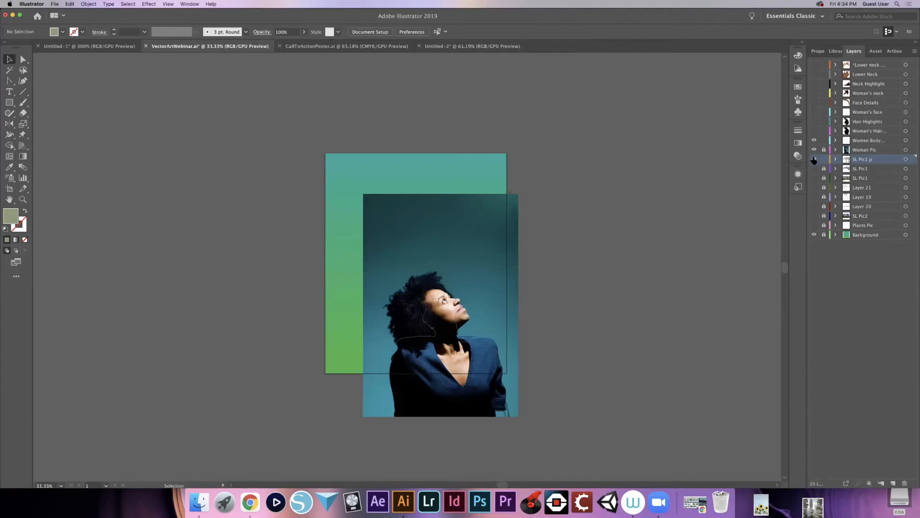
left_click(814, 150)
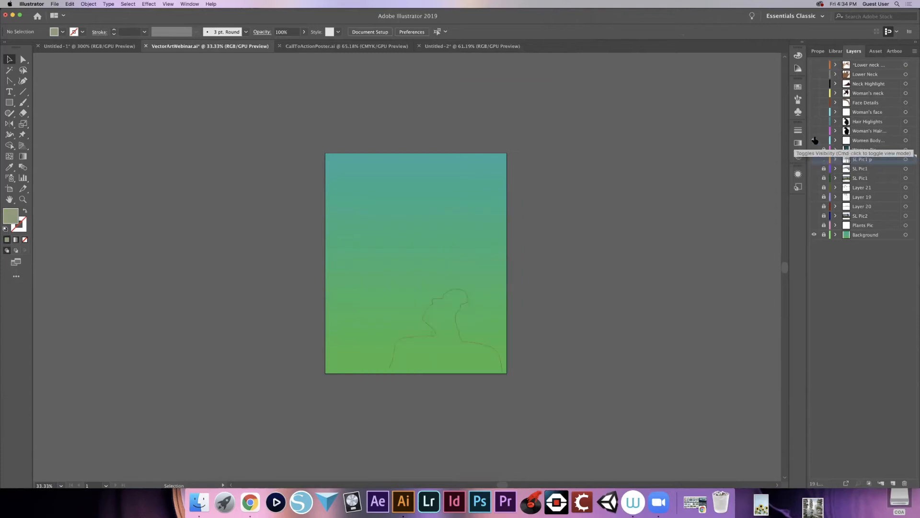
left_click_drag(814, 70, 814, 144)
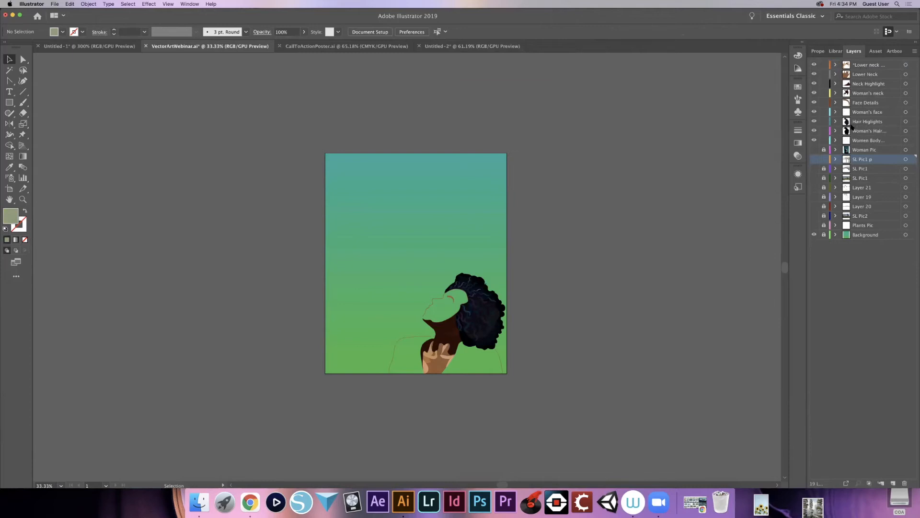
- Examine how the woman illustration is split into layers for body, hair, face and neck, then inspect the figure up close at 66.67%
left_click(861, 150)
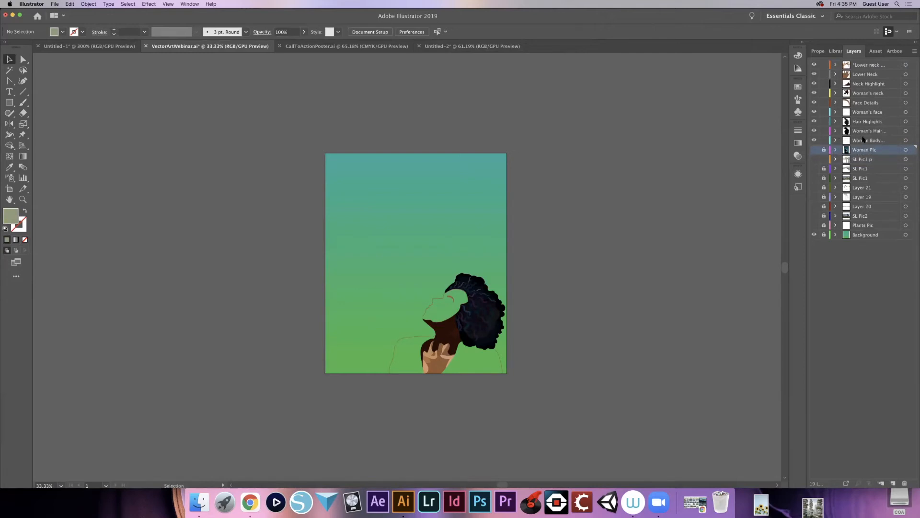
left_click(862, 141)
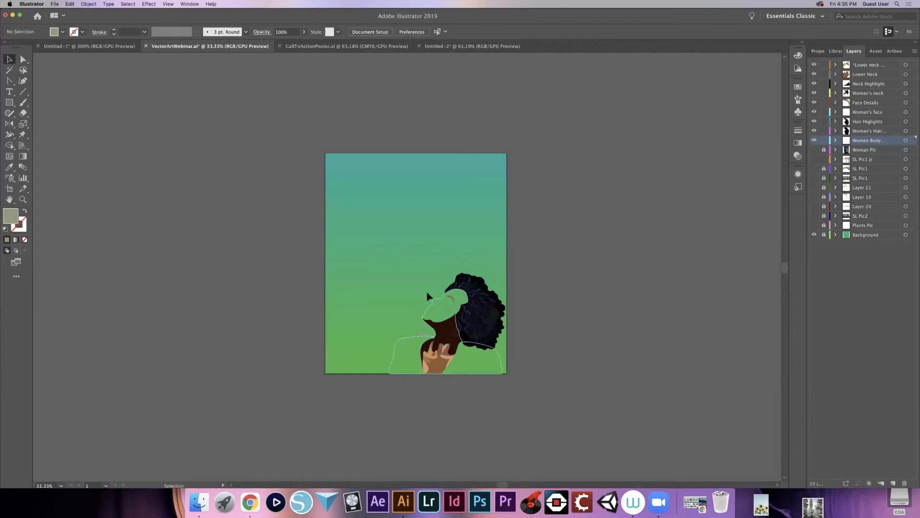
left_click(870, 132)
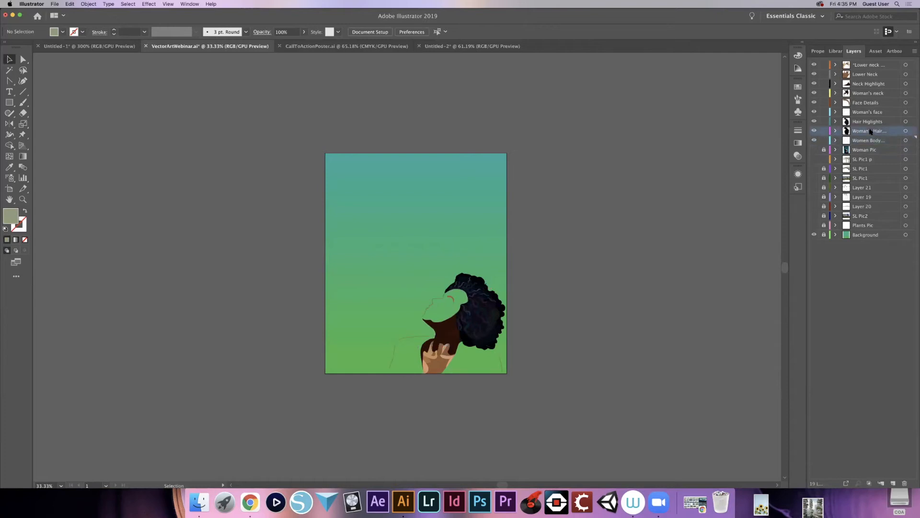
left_click(857, 113)
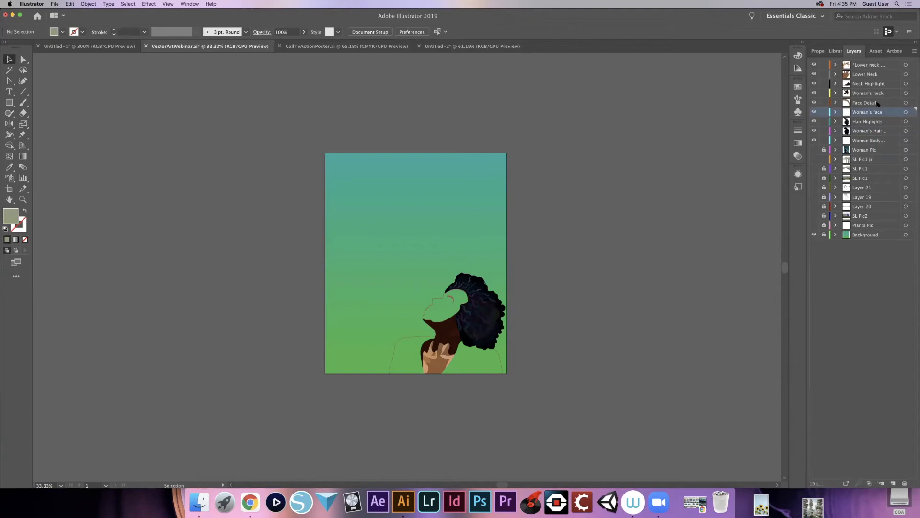
left_click(869, 102)
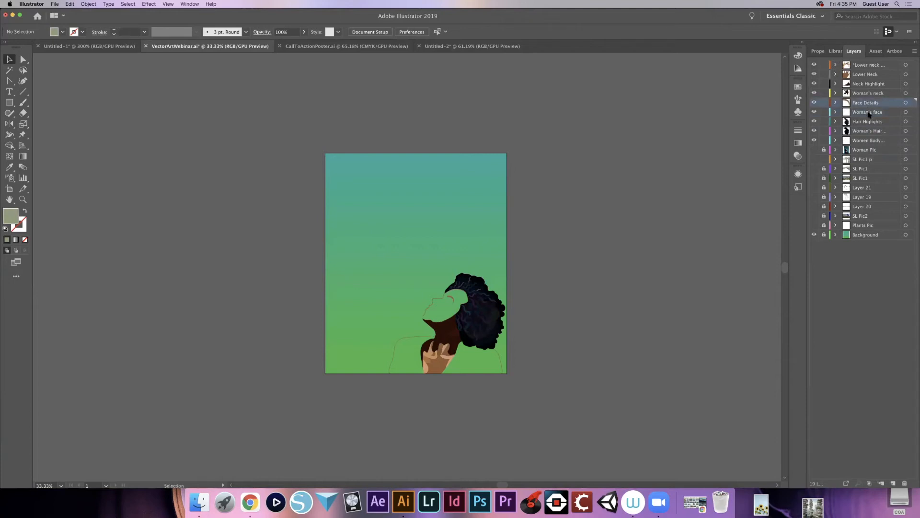
left_click(874, 94)
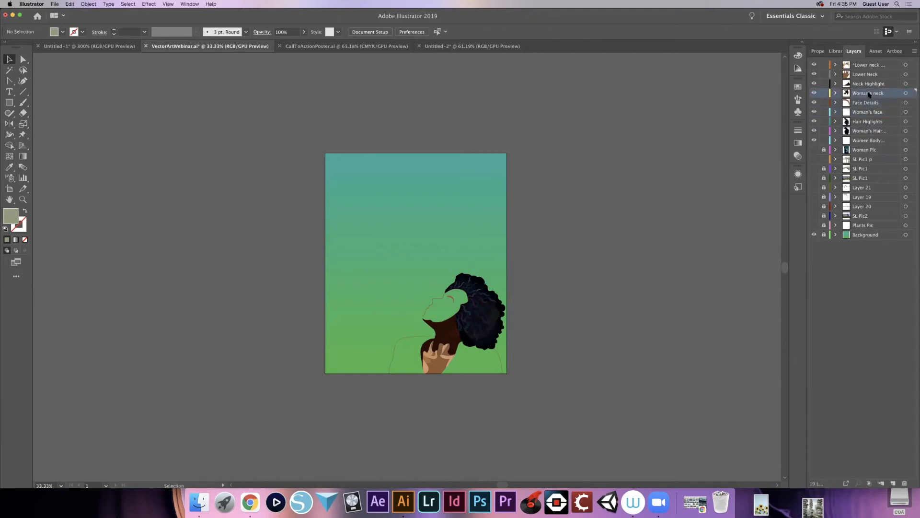
left_click(863, 66)
left_click(864, 74)
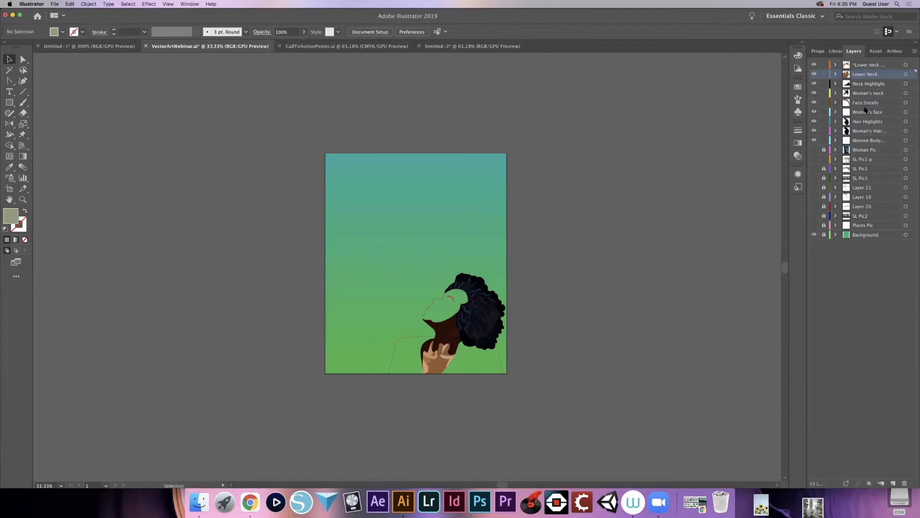
left_click(865, 65)
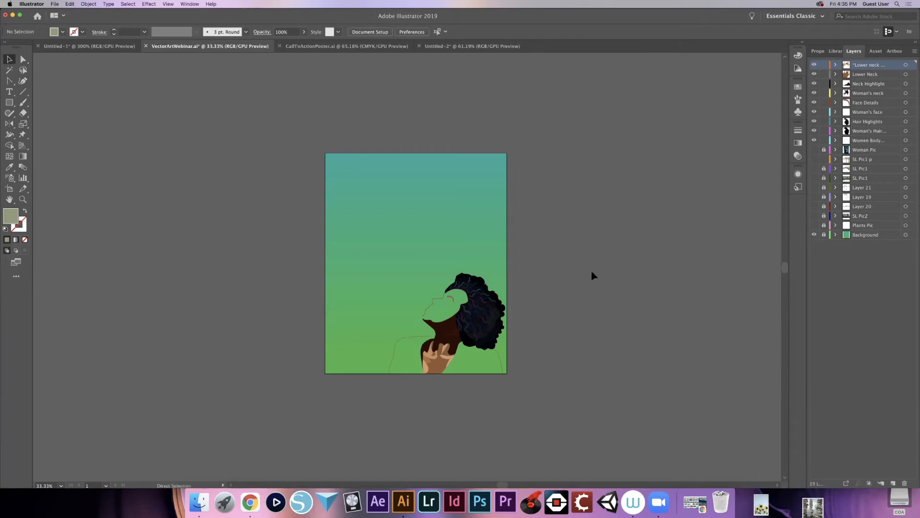
key("super+equal")
key("super+equal")
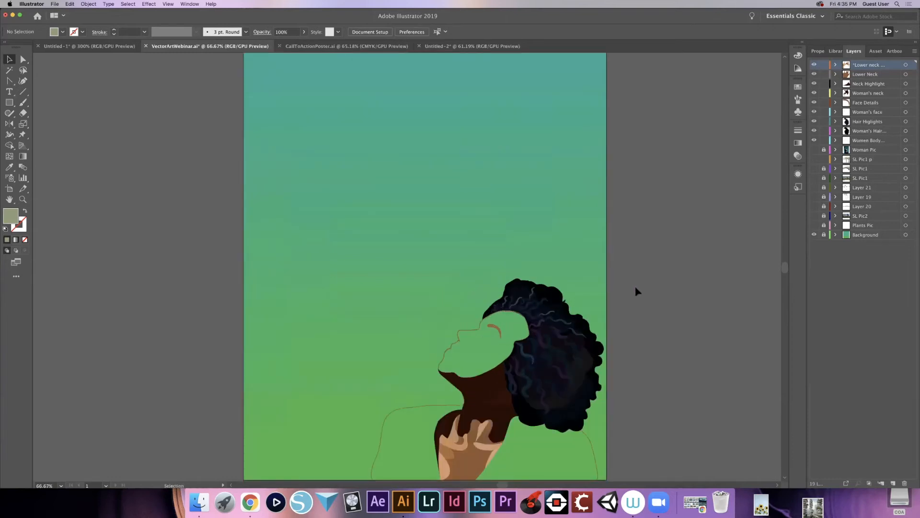
left_click_drag(633, 269, 624, 246)
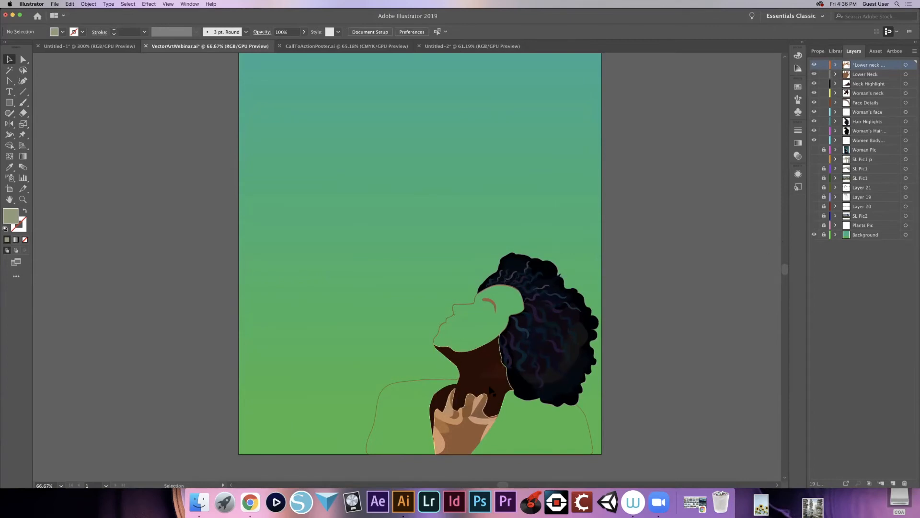
- Show the Woman Pic layer for comparison, switch to Untitled-2, and scale the portrait photo to about 12.4 by 17.9 in over the artboard
left_click(814, 150)
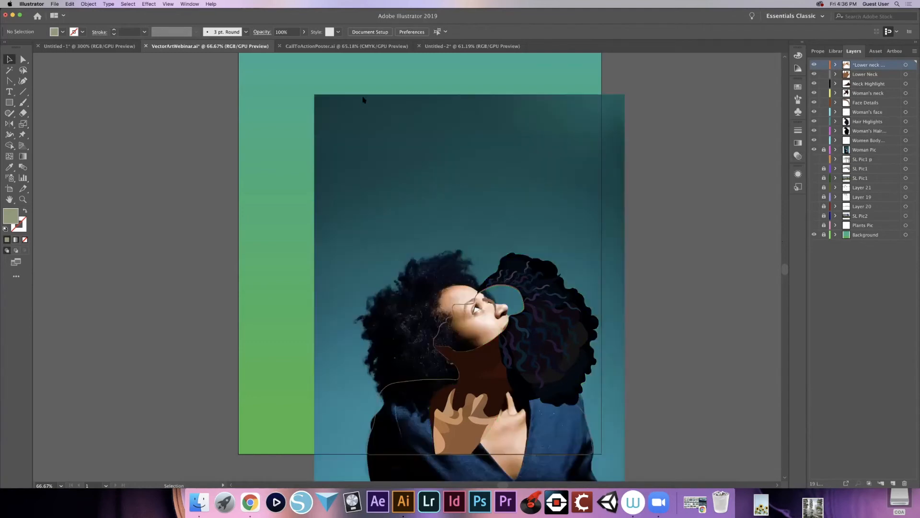
left_click(445, 46)
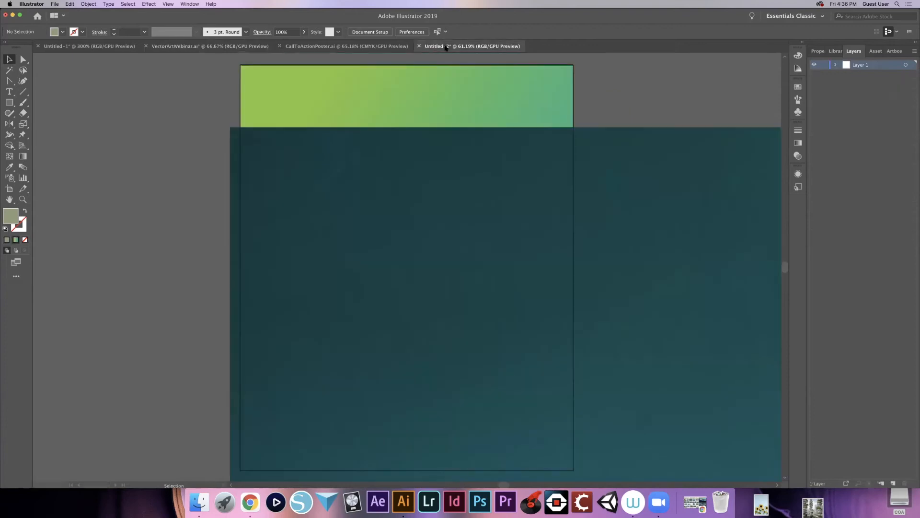
left_click(298, 153)
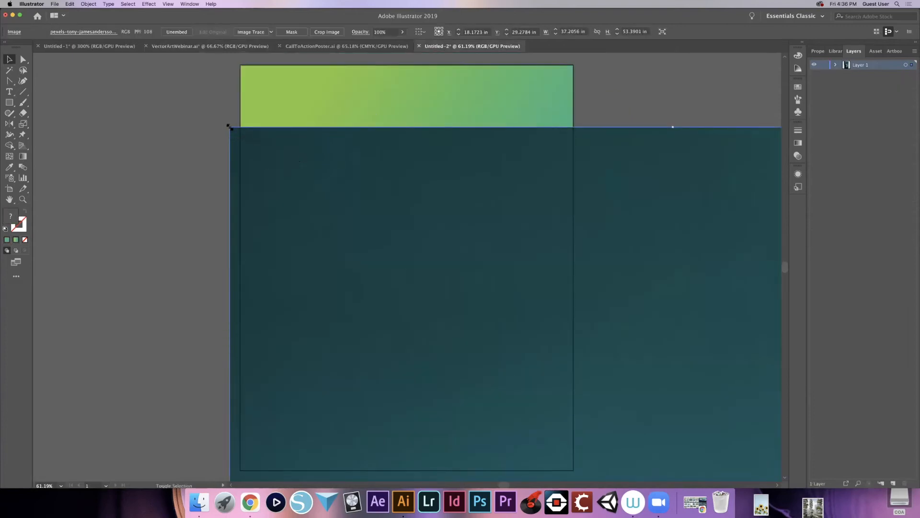
left_click_drag(274, 187, 489, 422)
left_click_drag(425, 408, 404, 412)
left_click_drag(435, 443, 229, 119)
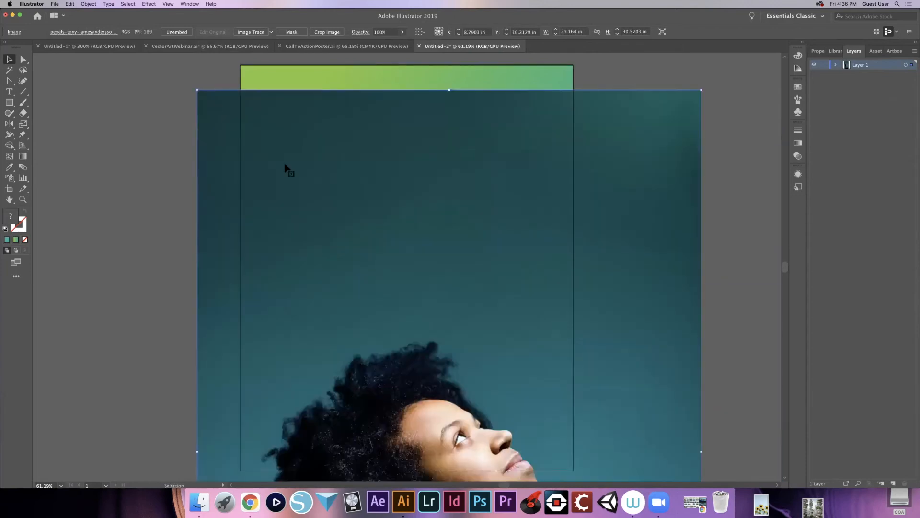
left_click_drag(195, 89, 405, 388)
left_click_drag(449, 410, 328, 82)
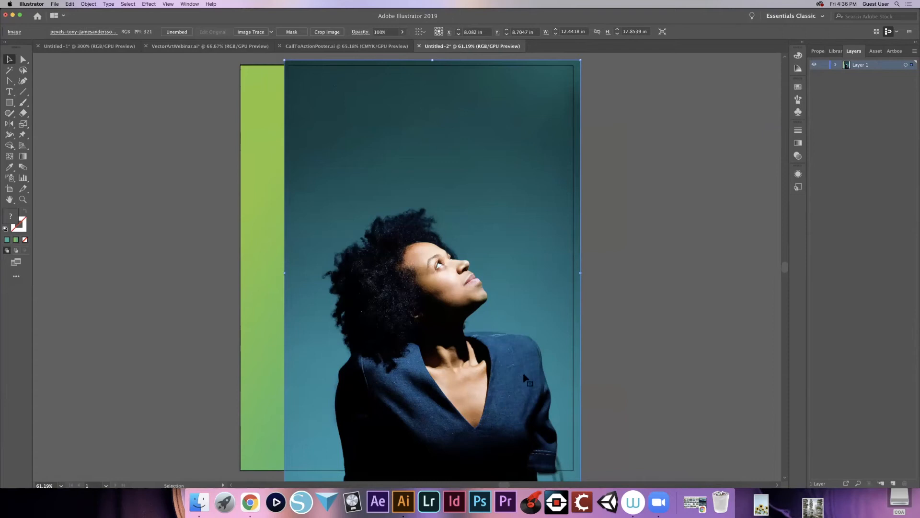
- Compare the layer setup in VectorArtWebinar.ai, return to Untitled-2, lock Layer 1, and add a new layer above it
left_click(195, 46)
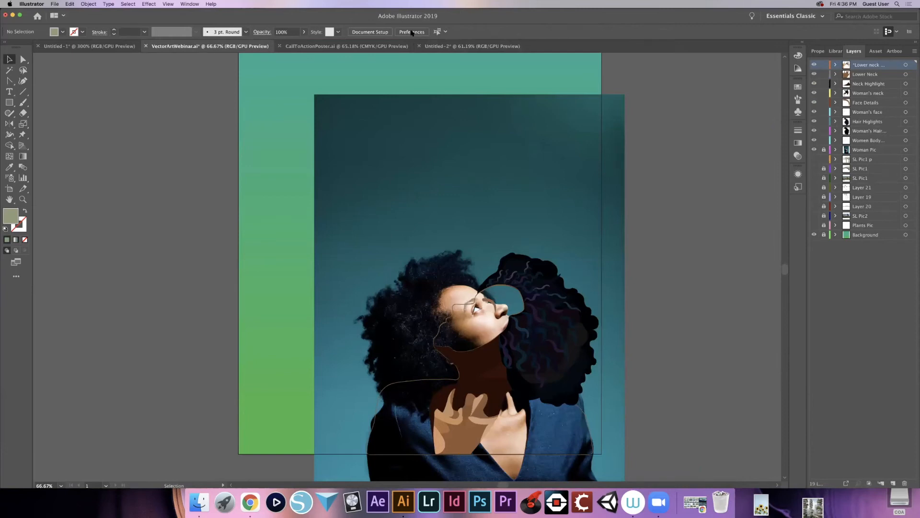
left_click(455, 47)
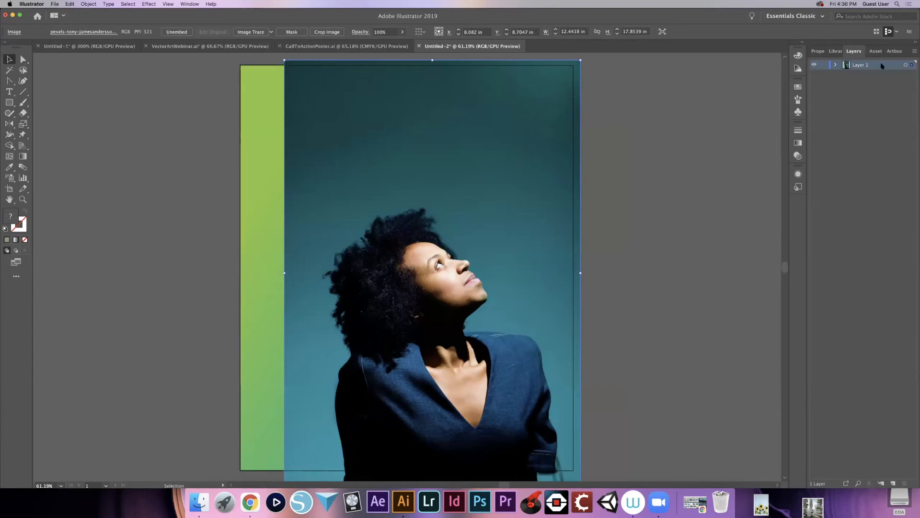
left_click(824, 65)
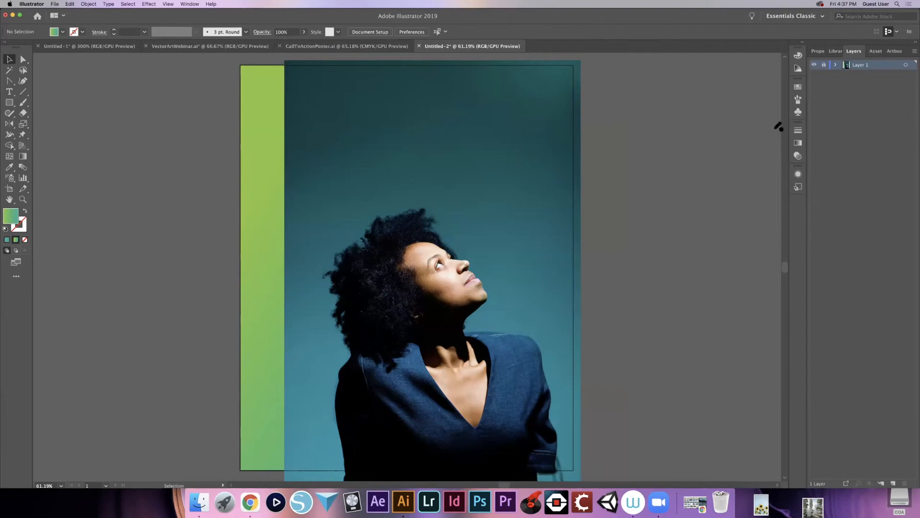
left_click(893, 482)
- Inspect the woman's head and shoulders at 100%, then look over the photo's fit on the whole artboard
key("super+1")
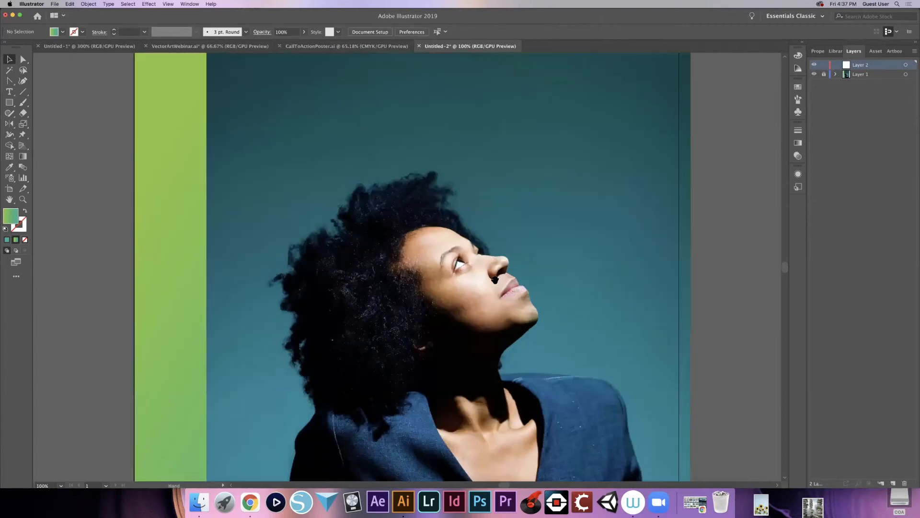
scroll(436, 176, "down", 5)
scroll(436, 176, "right", 2)
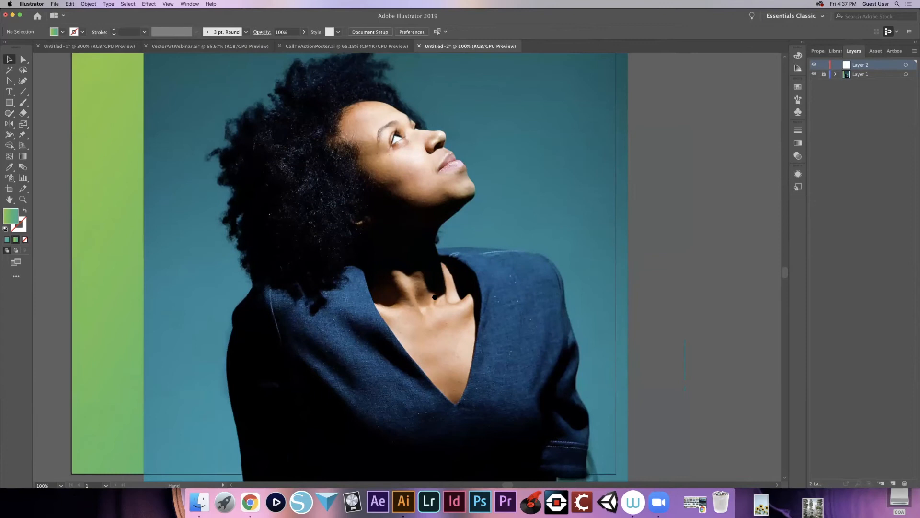
scroll(440, 312, "down", 2)
left_click_drag(442, 298, 477, 375)
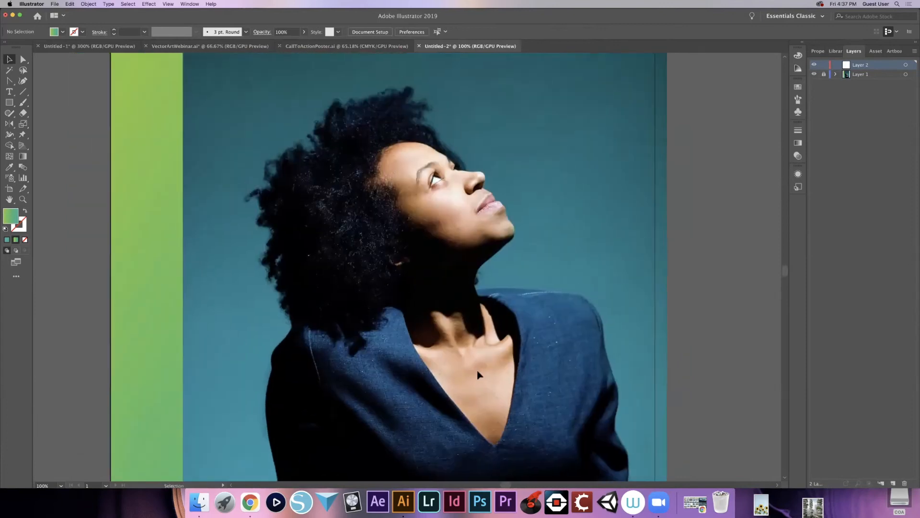
key("super+0")
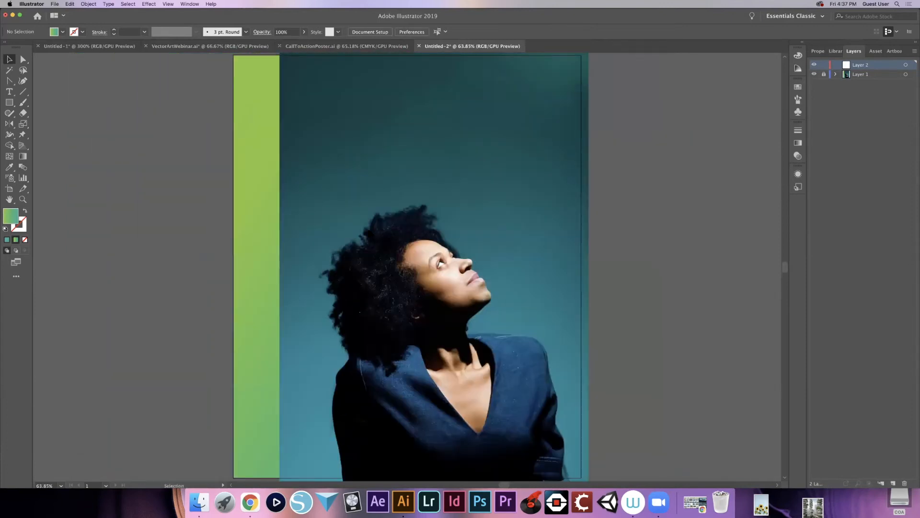
scroll(335, 216, "up", 2)
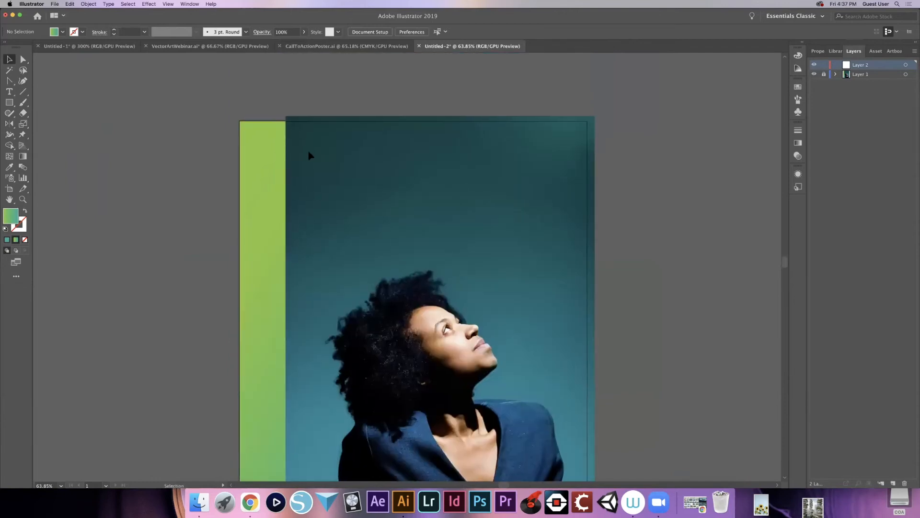
- Unlock Layer 1 and scale the portrait photo down to about 7.9 by 11.35 in within the artboard
key("super+t")
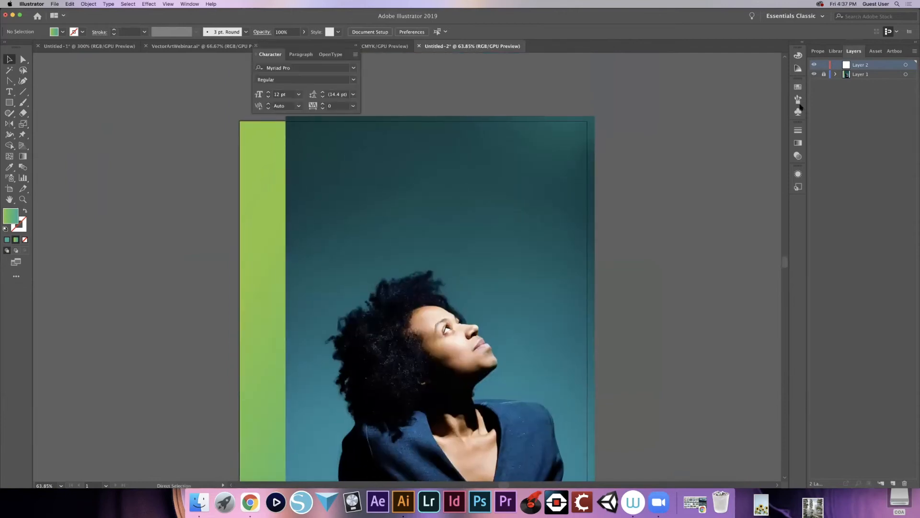
left_click(860, 75)
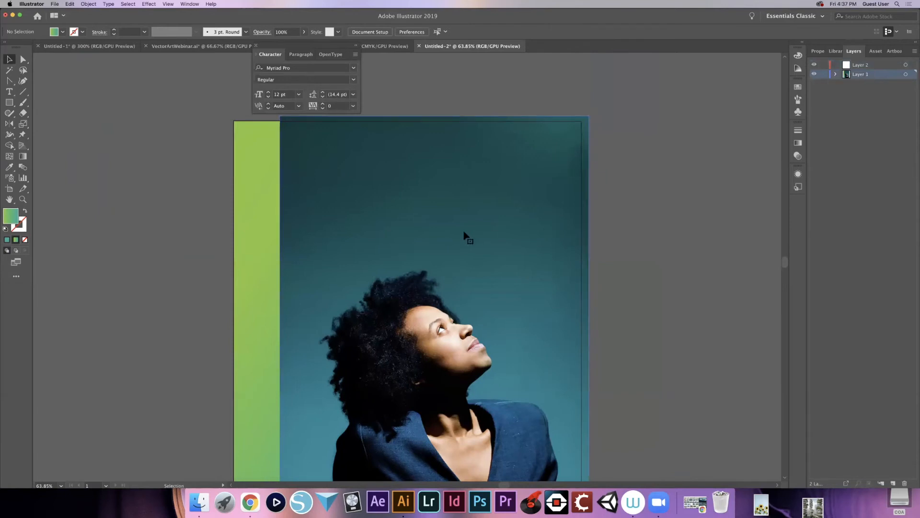
left_click(465, 237)
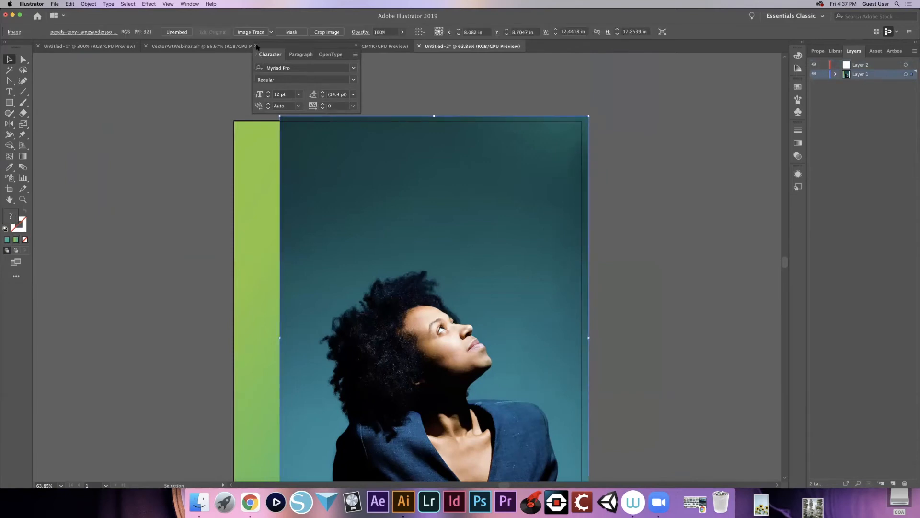
left_click(257, 46)
left_click_drag(278, 118, 391, 278)
left_click_drag(411, 322, 436, 315)
scroll(437, 315, "down", 3)
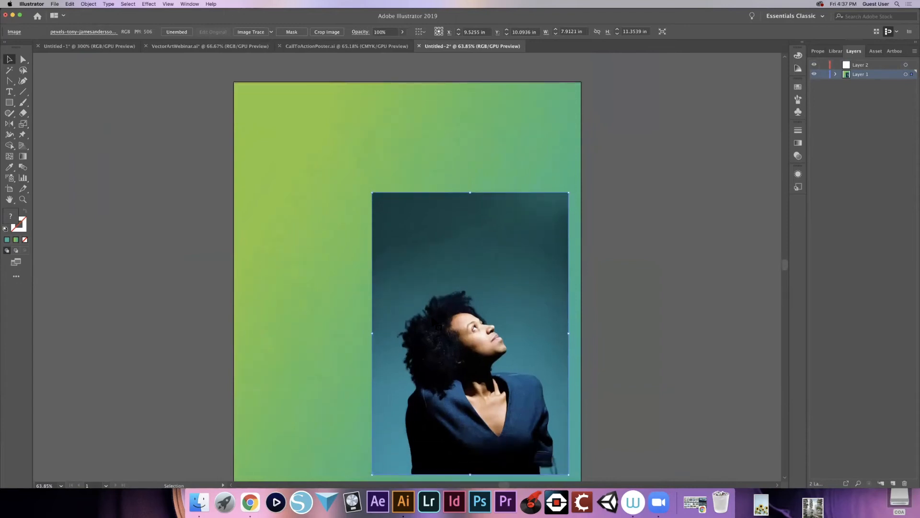
- Position the portrait photo at the artboard's lower-right corner, flush with the right edge and overhanging the bottom edge, and deselect it
scroll(408, 268, "down", 5)
scroll(460, 259, "down", 2)
left_click_drag(455, 255, 637, 359)
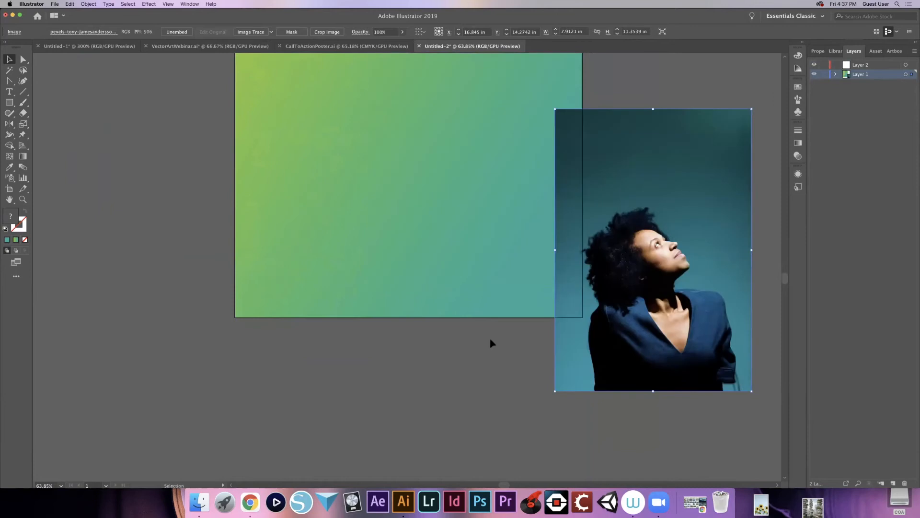
left_click_drag(582, 294, 478, 263)
left_click_drag(549, 282, 491, 255)
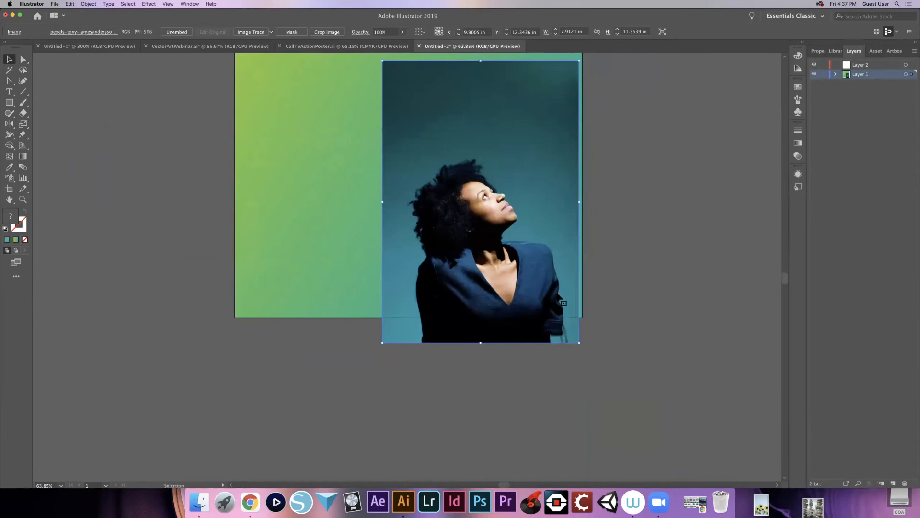
left_click_drag(559, 280, 549, 379)
key("Right")
key("Right")
key("Right")
key("Right")
key("Right")
key("Right")
key("Right")
key("Right")
key("Right")
key("Right")
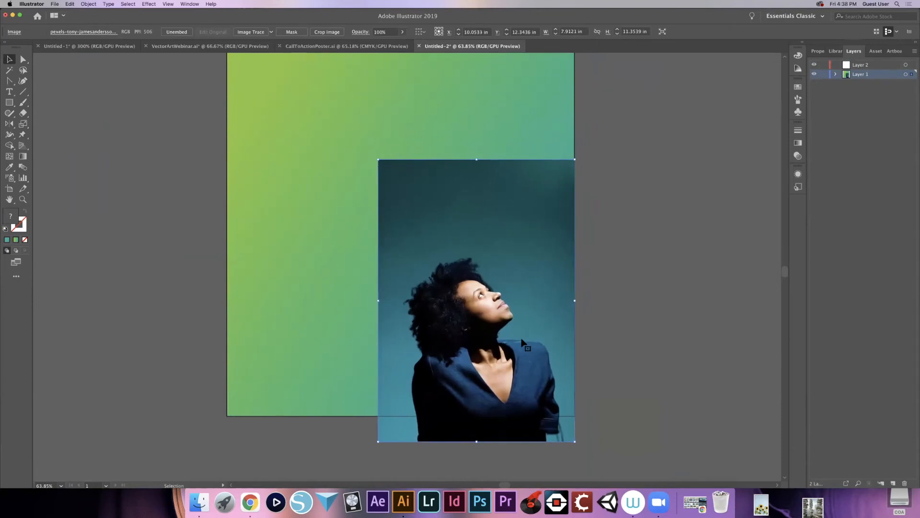
left_click(637, 347)
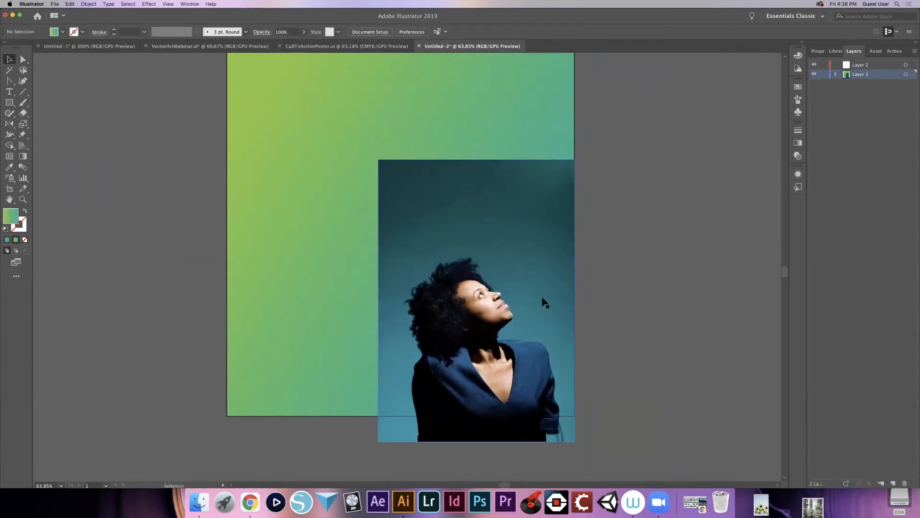
- Move the portrait photo inward from the artboard's right edge to about X 8.46 in, Y 11.93 in, and activate the Pen tool
left_click_drag(460, 288, 416, 283)
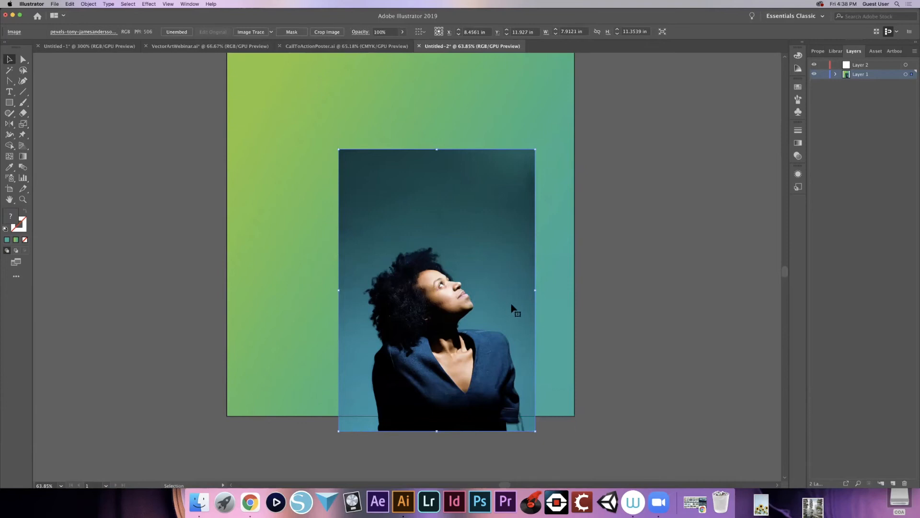
key("super+plus")
key("super+plus")
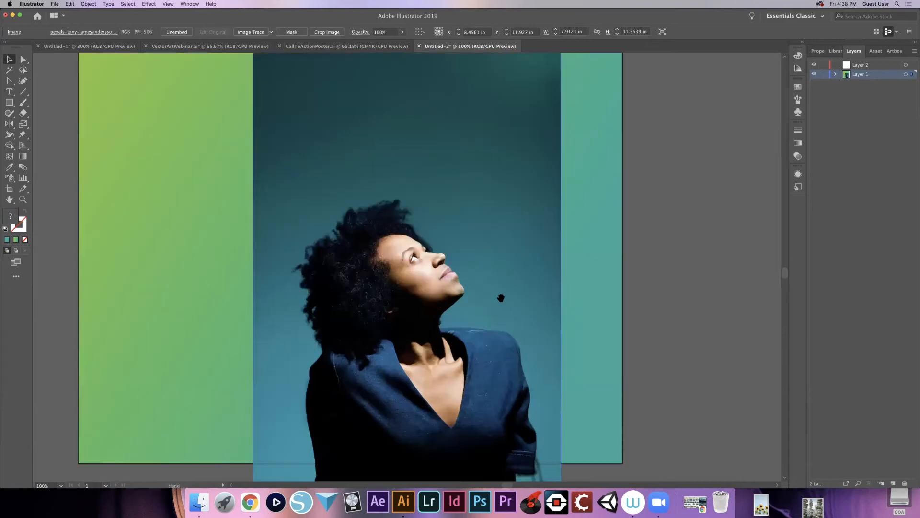
left_click_drag(500, 297, 461, 265)
key("p")
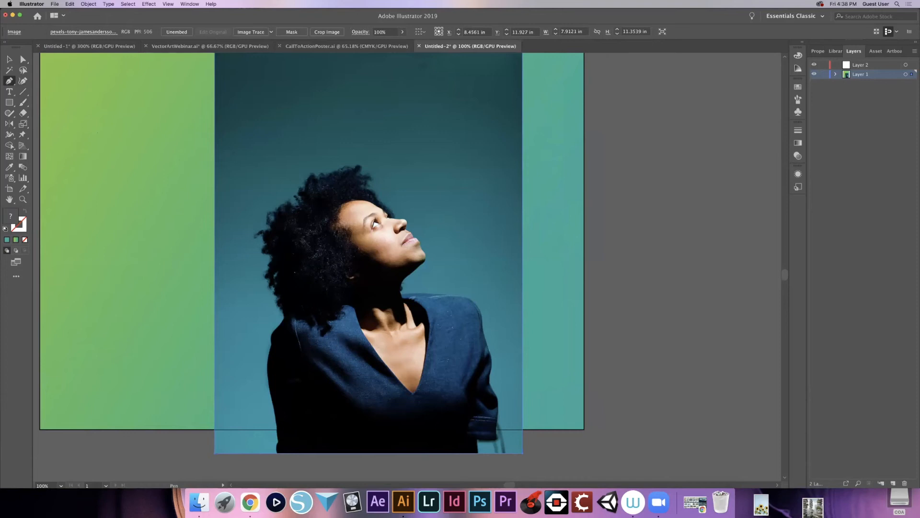
- Examine the woman's hair, face, neck, shoulders and jacket outline at 200% as areas for tracing
scroll(312, 264, "up", 2)
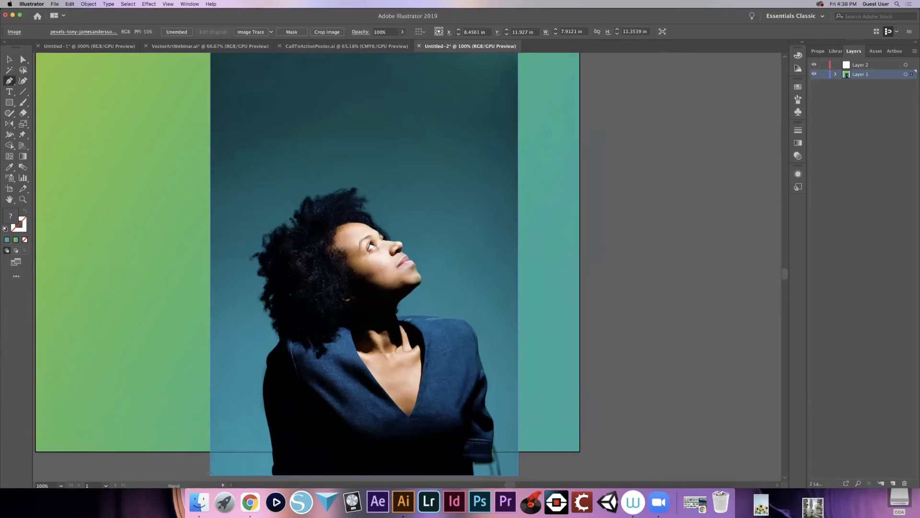
key("super+plus")
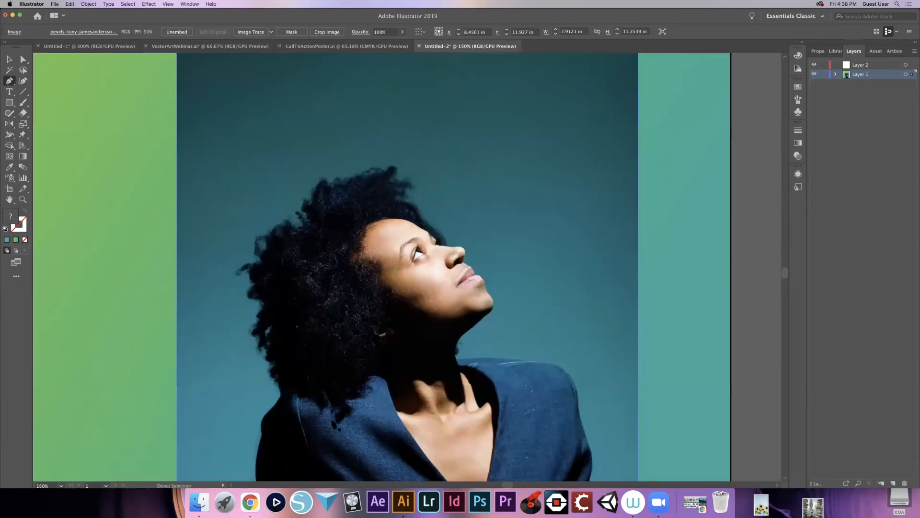
key("super+plus")
left_click_drag(354, 254, 363, 72)
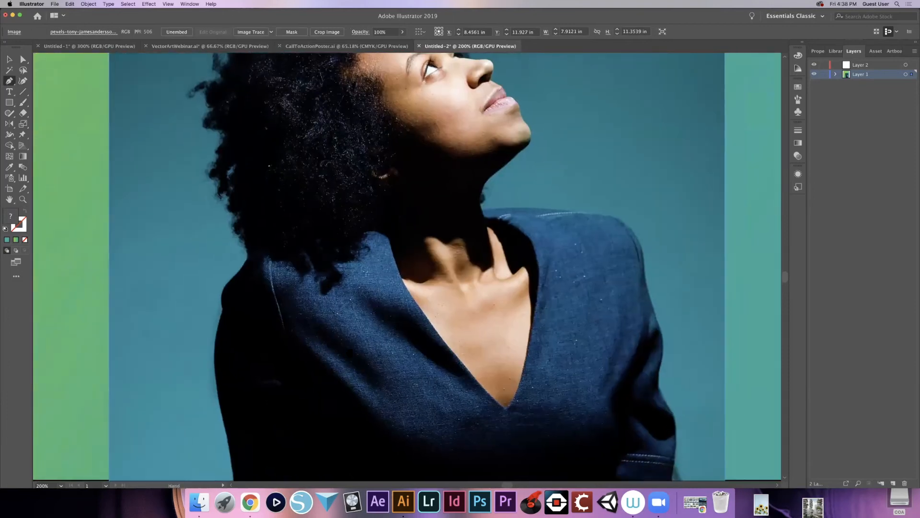
scroll(345, 326, "down", 5)
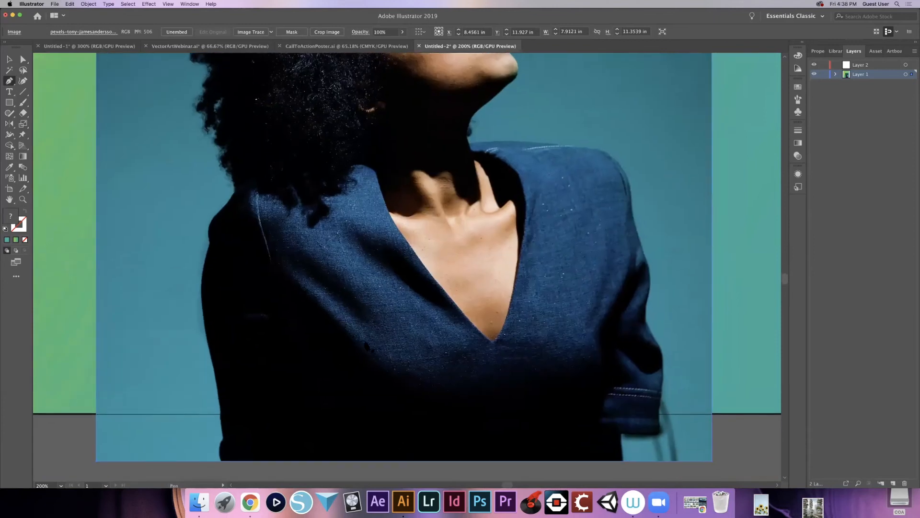
scroll(211, 448, "up", 3)
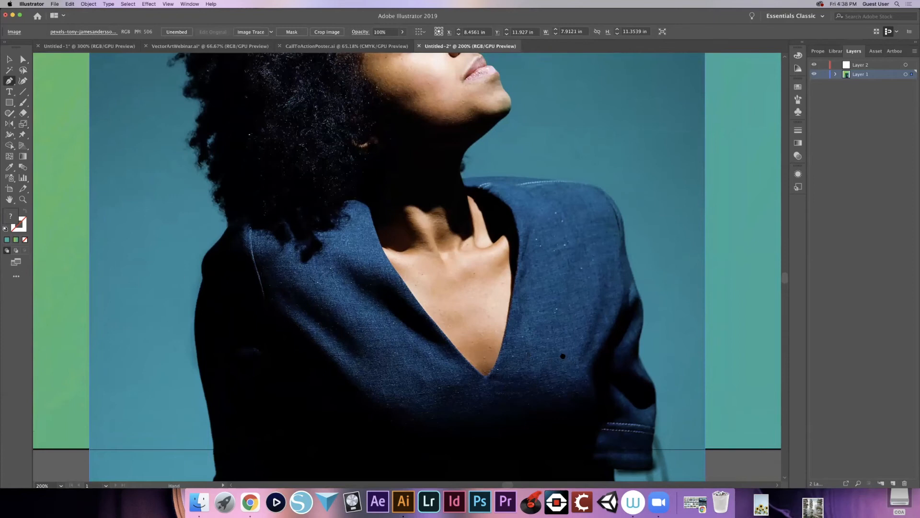
scroll(563, 356, "up", 5)
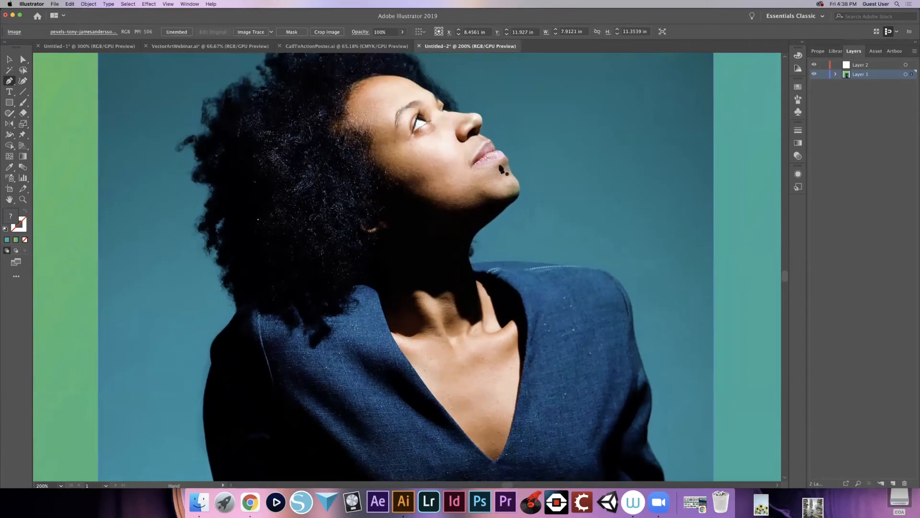
scroll(452, 251, "up", 5)
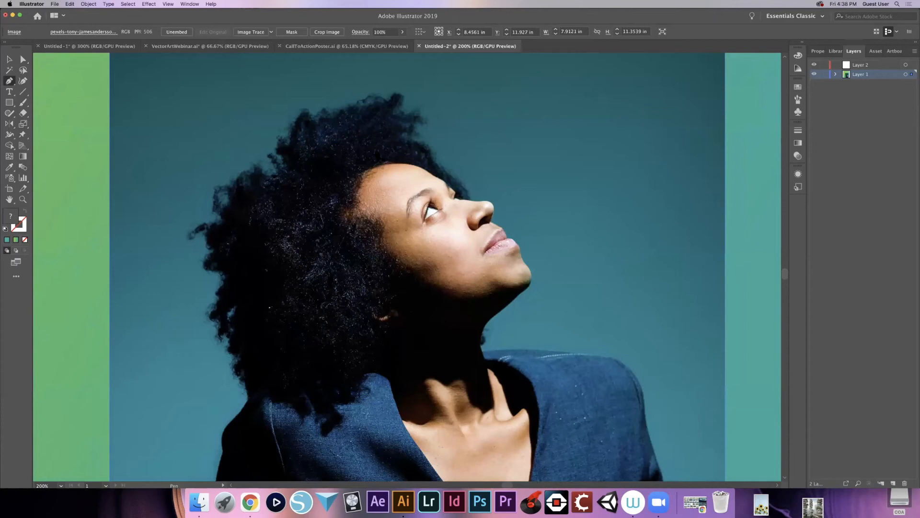
left_click_drag(274, 249, 308, 315)
key("super+z")
left_click_drag(434, 286, 415, 212)
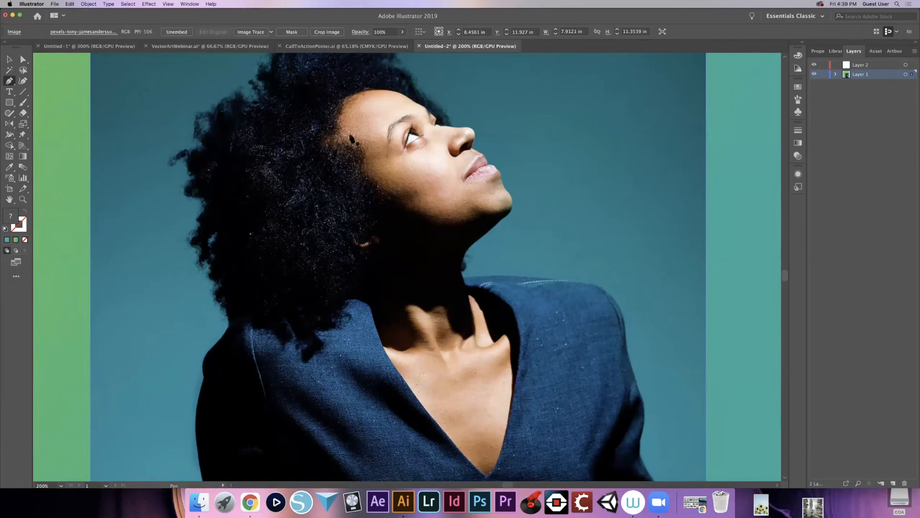
key("space")
left_click_drag(425, 137, 416, 189)
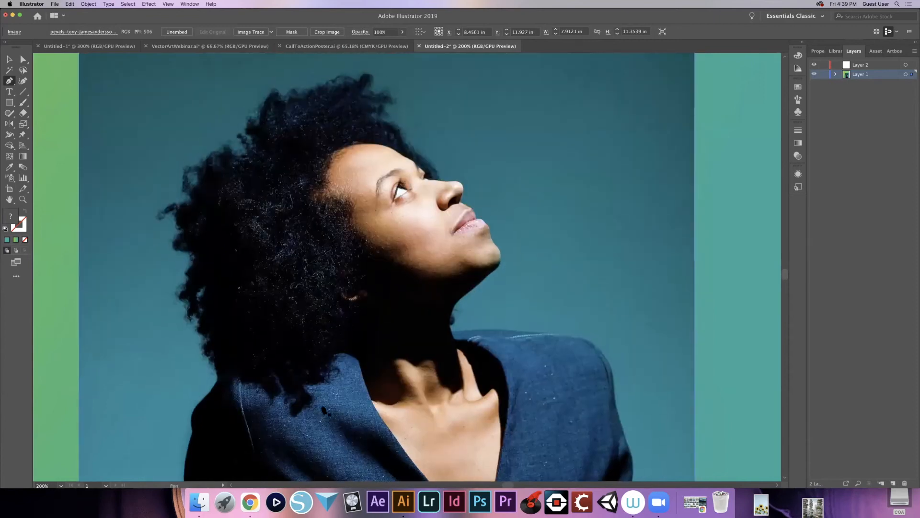
scroll(336, 383, "down", 6)
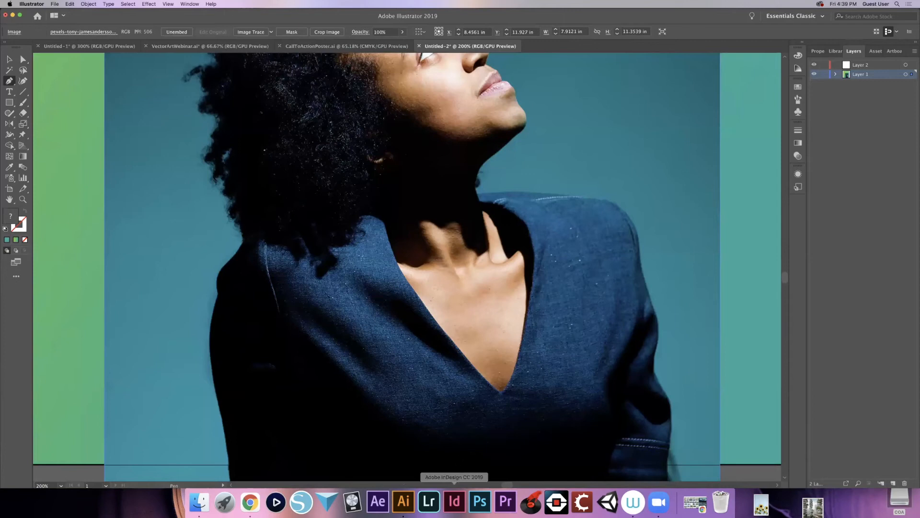
key("space")
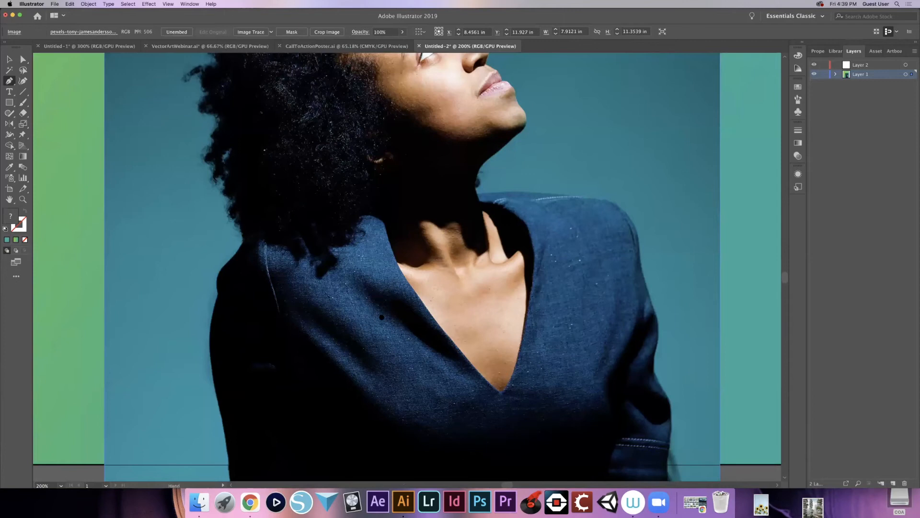
- Start a Pen path at the woman's hairline with a curve across the upper forehead, and swap the gradient from fill to stroke
scroll(383, 318, "up", 2)
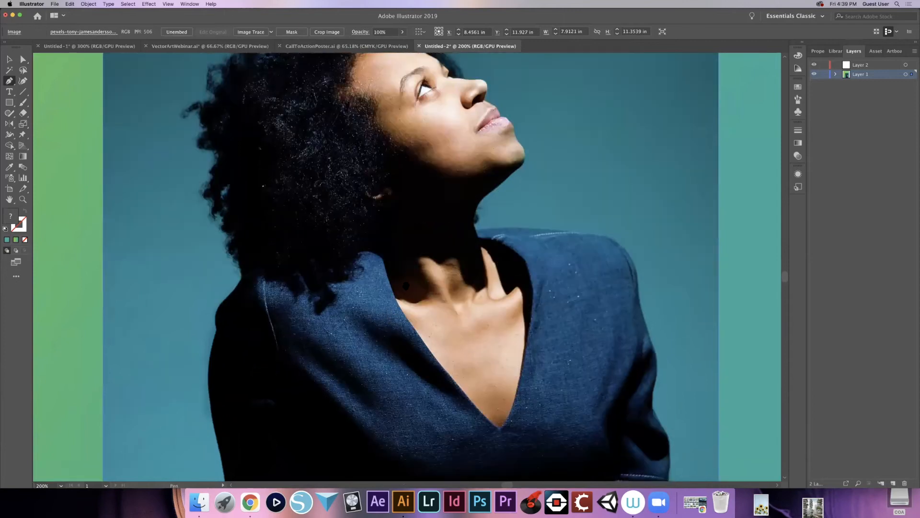
left_click_drag(410, 312, 387, 411)
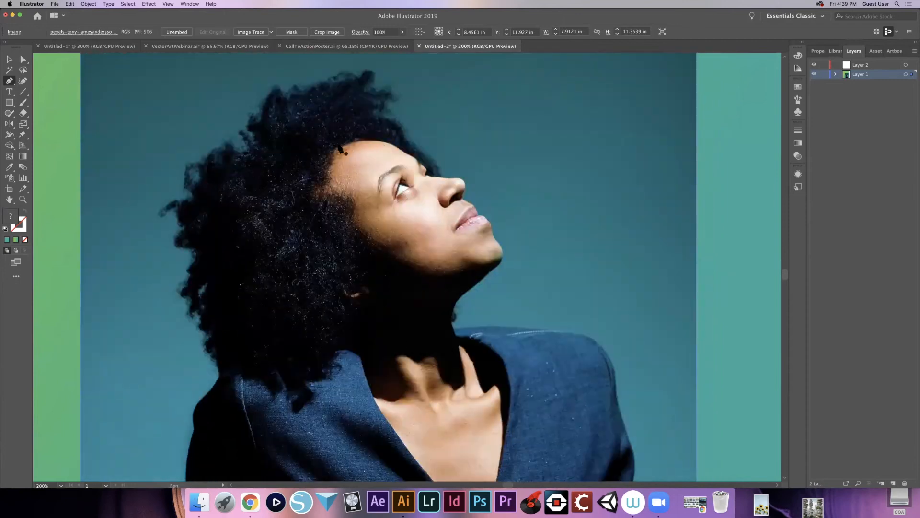
mouse_move(338, 150)
left_mouse_down()
mouse_move(383, 144)
mouse_move(339, 150)
left_mouse_up()
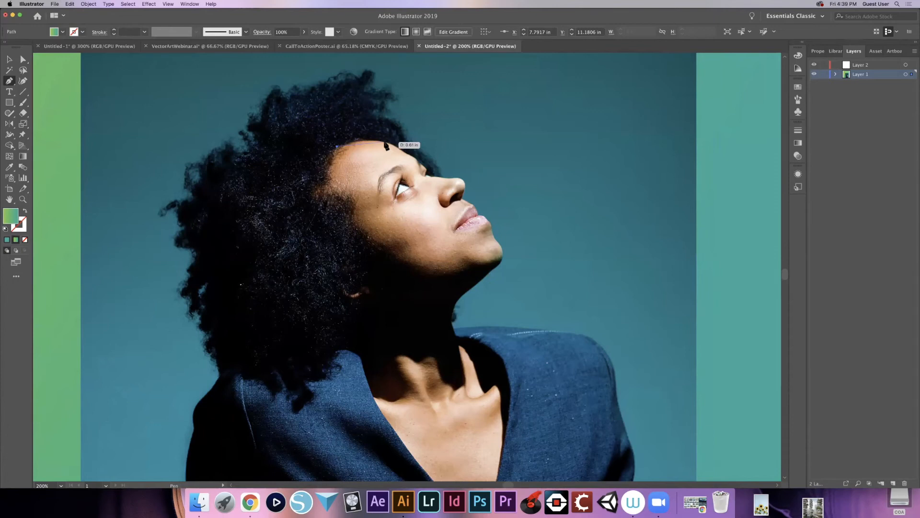
left_click_drag(387, 143, 415, 152)
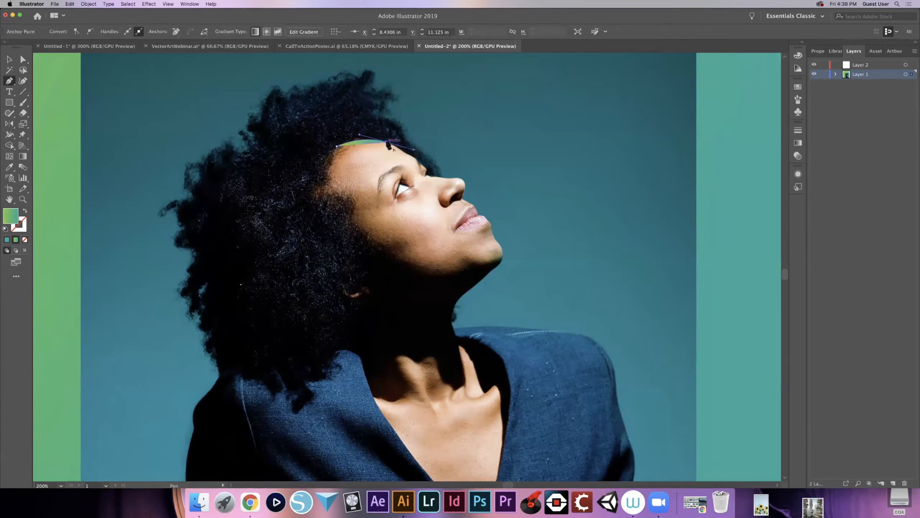
left_click(25, 212)
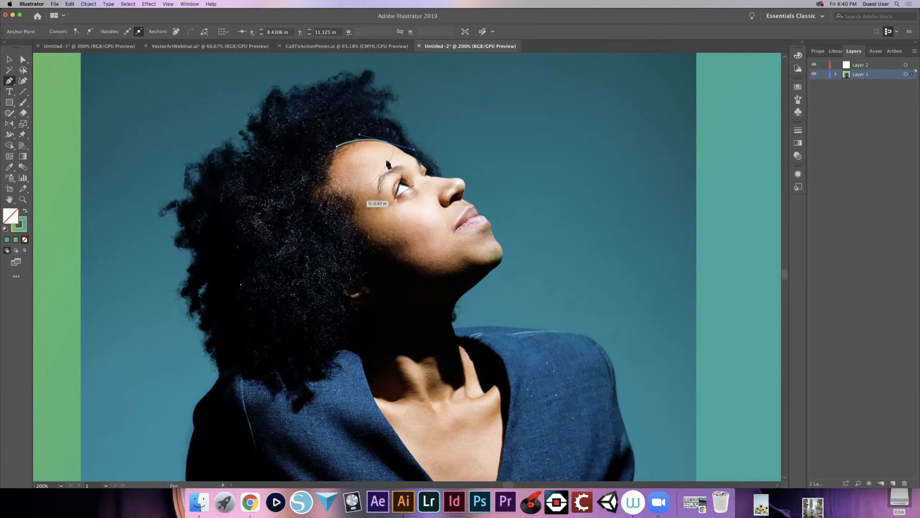
left_click(24, 227)
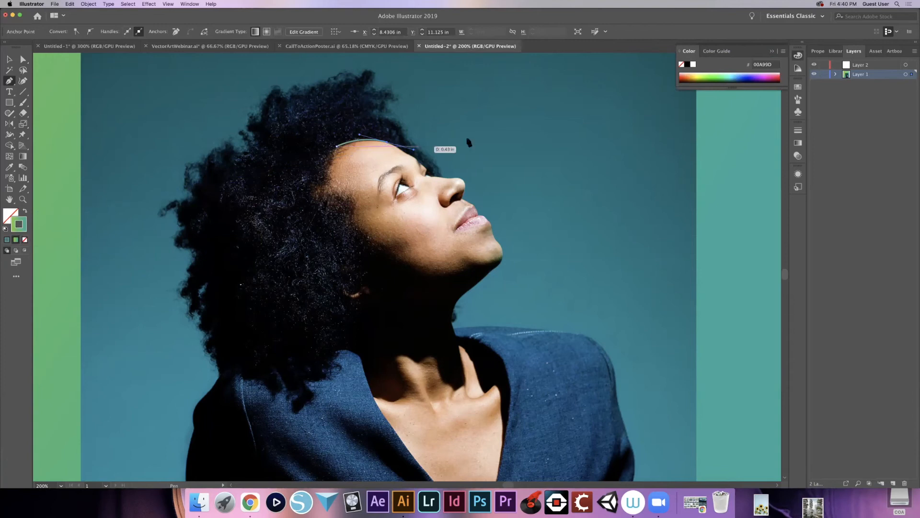
- Extend the face path down the forehead slope toward the brow, removing the outgoing handles at its curve anchors
left_click(387, 142)
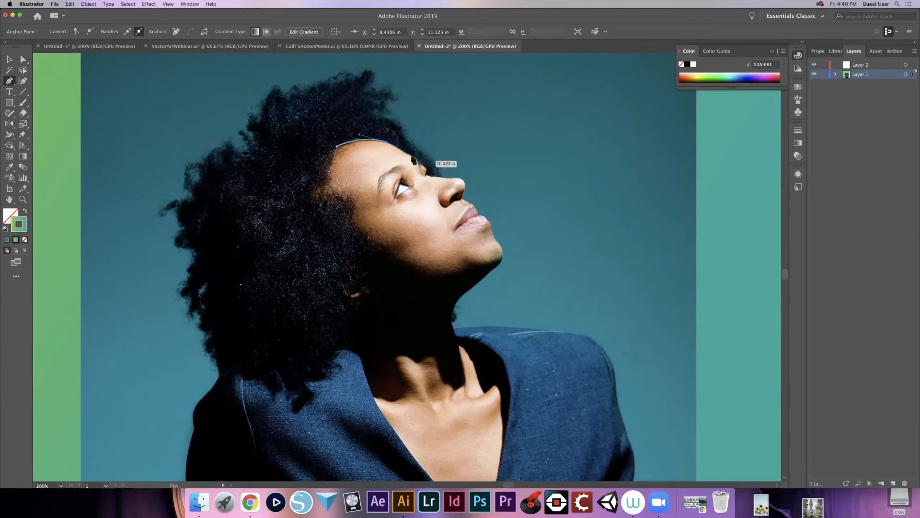
key("super")
key("super+equal")
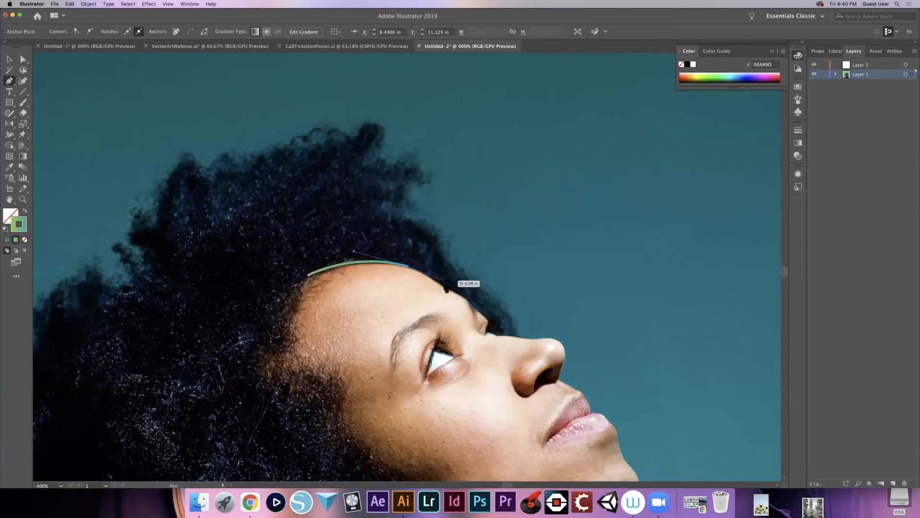
left_click_drag(449, 289, 465, 304)
left_click(448, 289)
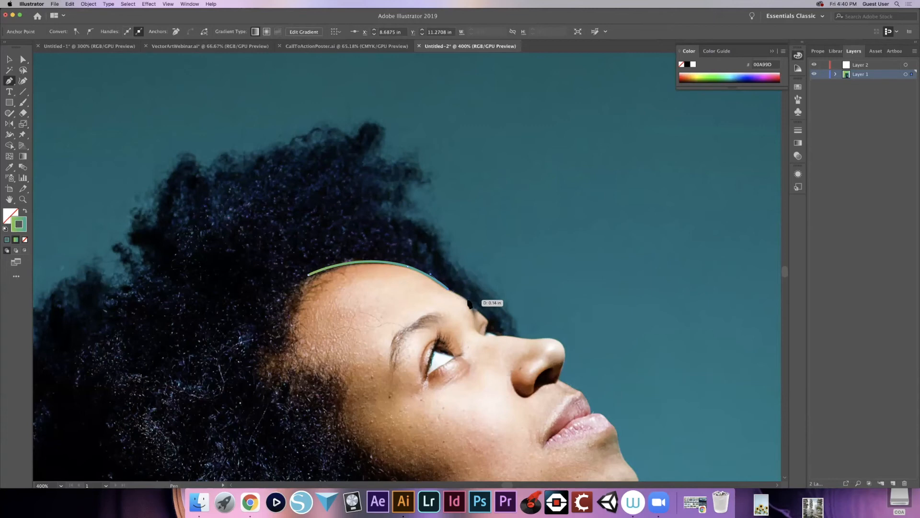
- Continue the face path over the brow ridge and down to the root of the nose, redoing the brow anchor
left_click_drag(469, 302, 474, 308)
key("super+z")
left_click_drag(468, 305, 483, 339)
left_click(469, 303)
left_click(478, 332)
- Trace the nose bridge and curve around the nose tip, undoing the last anchor placed beneath the nose
left_click_drag(498, 336, 515, 338)
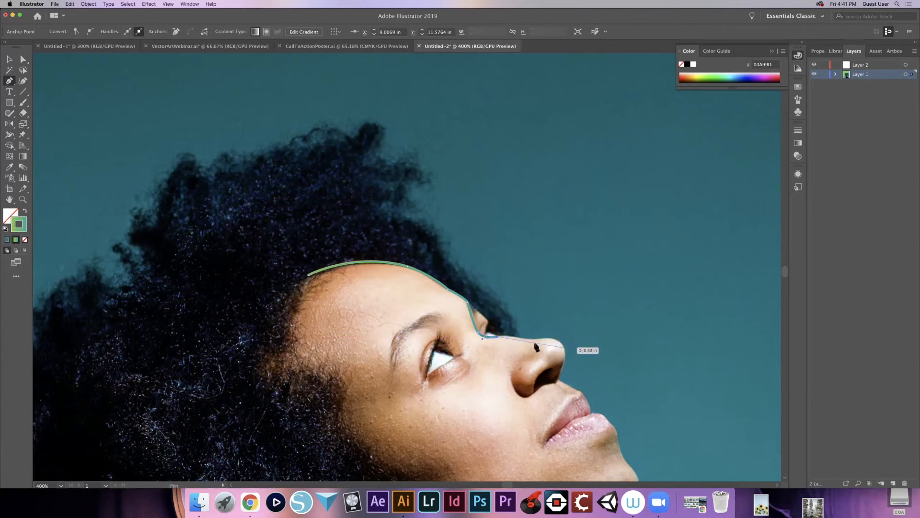
left_click(494, 337)
left_click_drag(558, 342, 617, 340)
left_click(559, 344)
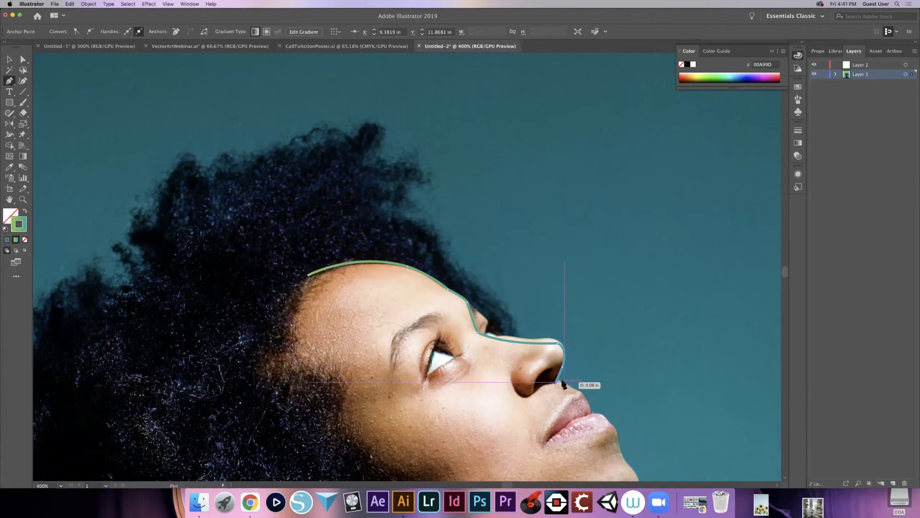
key("super")
key("super+z")
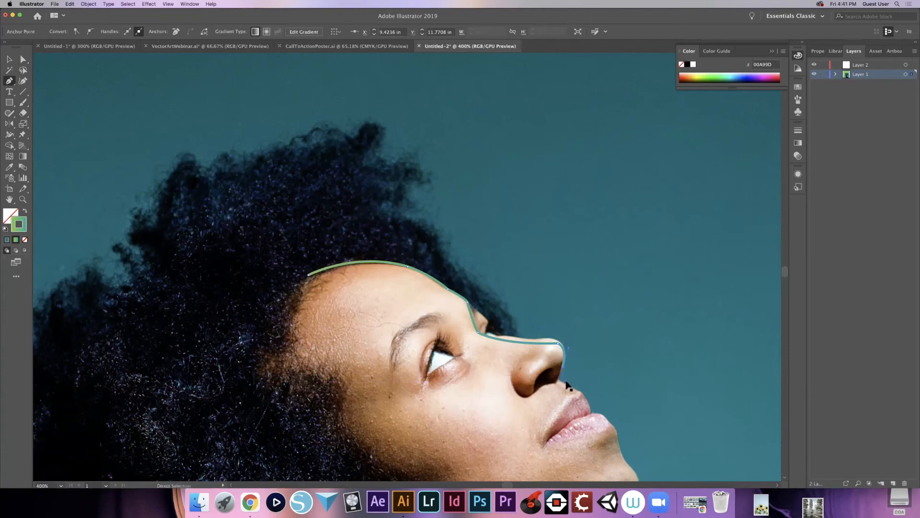
- Trace the face path from beneath the nostril along the upper lip's profile to where the lips meet
key("super+plus")
key("super+plus")
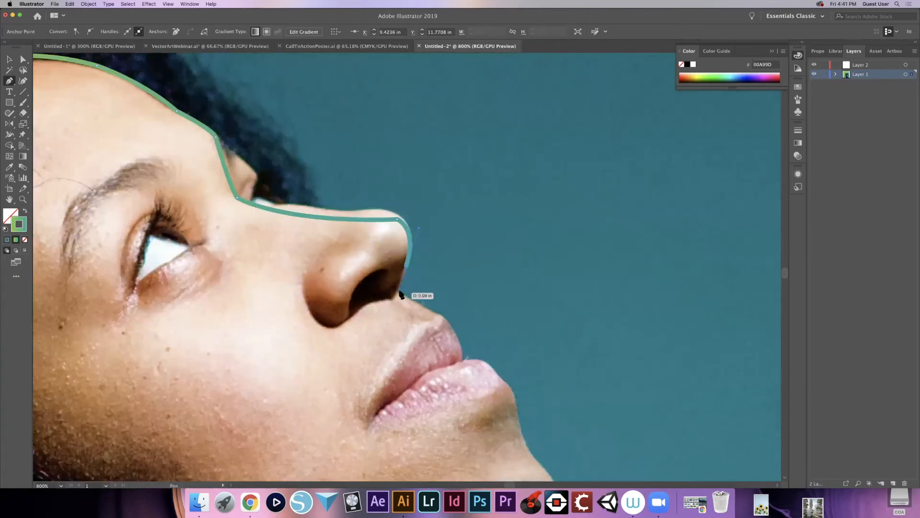
left_click(400, 291)
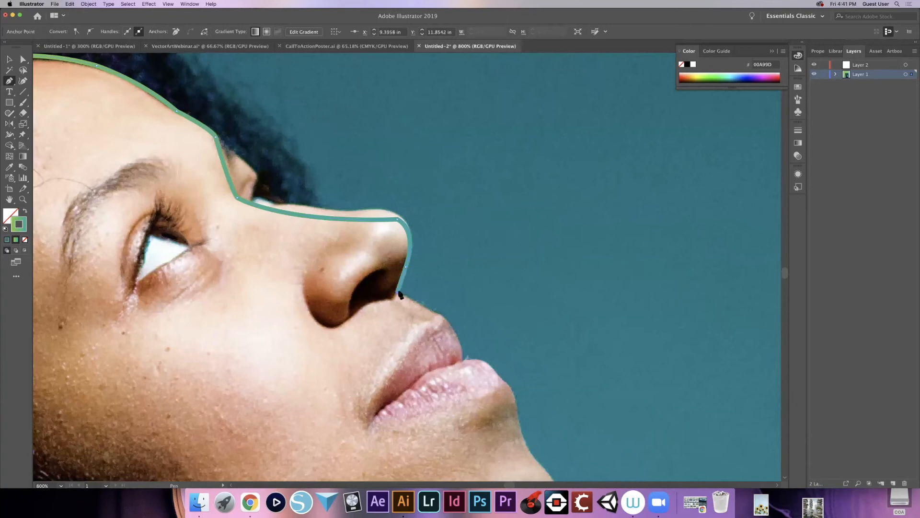
left_click(440, 314)
key("super+z")
left_click(440, 314)
left_click_drag(460, 381, 461, 383)
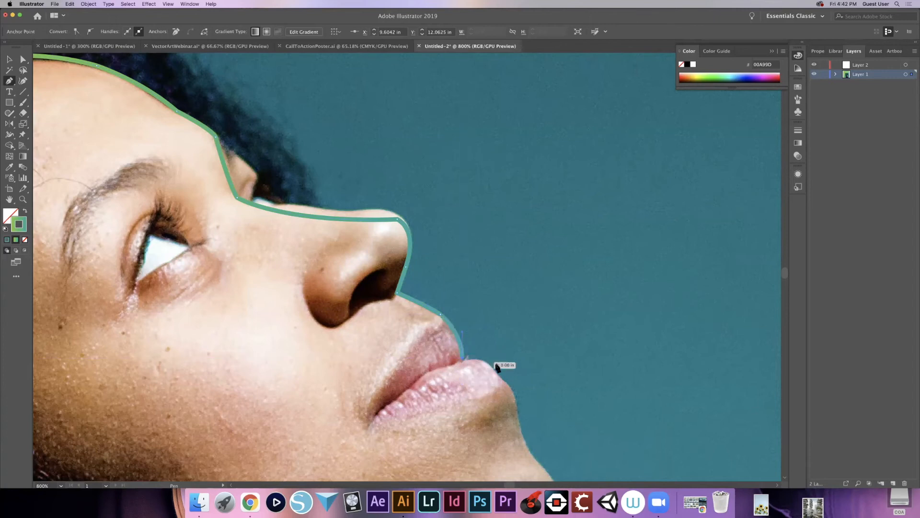
- Trace the lower lip's outer curve down to its underside, replacing the first anchor attempt
left_click_drag(497, 376, 501, 390)
key("super+z")
left_click(514, 402)
left_click_drag(514, 436, 489, 275)
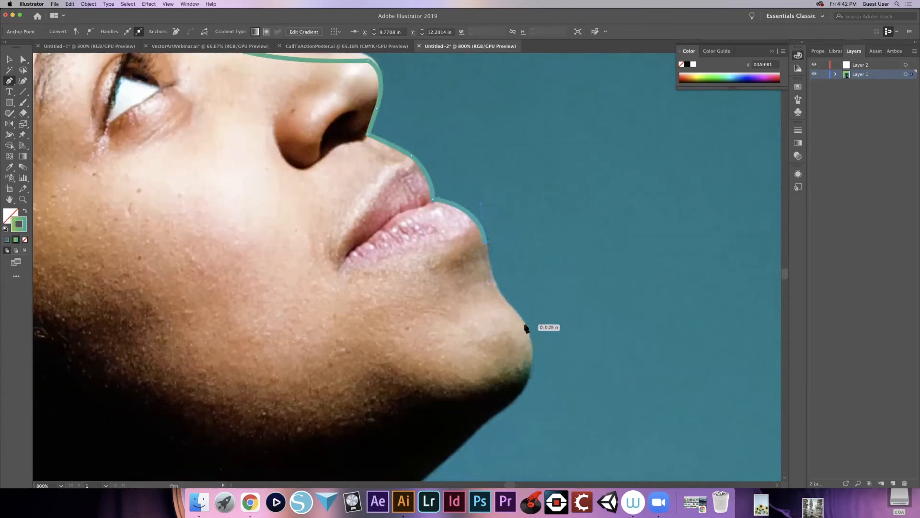
- Continue the face path from below the lower lip over the hollow and around the chin's front edge
left_click_drag(551, 344, 560, 350)
key("super+z")
left_click_drag(551, 337, 550, 335)
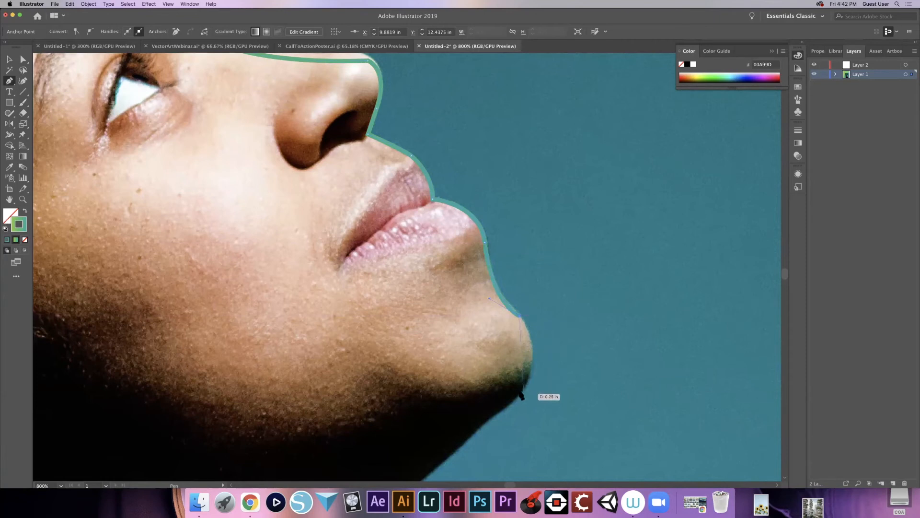
left_click_drag(520, 394, 486, 425)
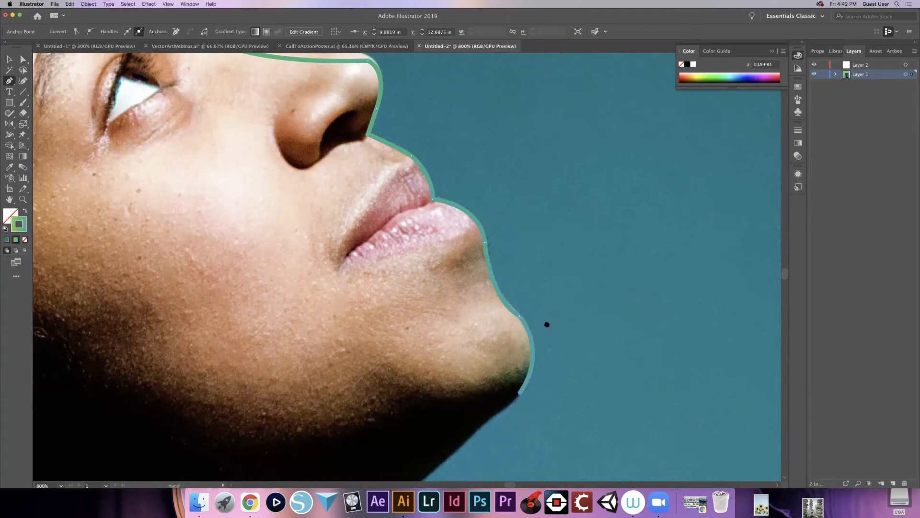
left_click_drag(547, 324, 627, 220)
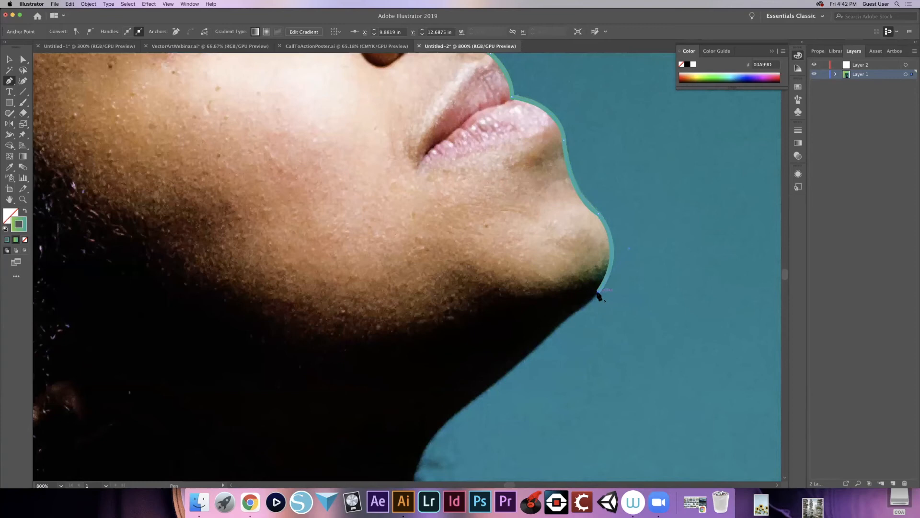
- Undo the anchor at the chin's underside and end the chin curve higher, where the lit skin meets the shadow
left_click_drag(599, 291, 558, 293)
key("super+z")
key("super+z")
left_click(612, 266)
left_click_drag(600, 297, 604, 300)
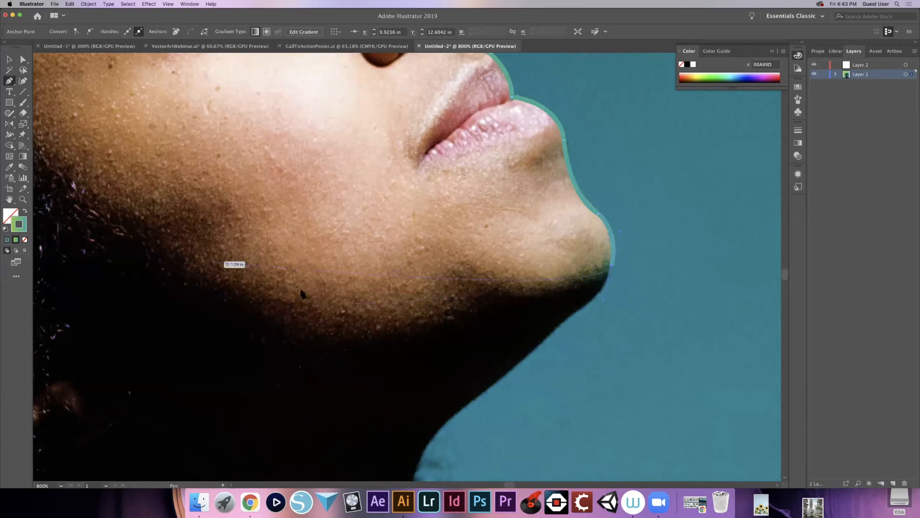
- Trace the shadow edge beneath the chin and along the jaw up to the cheek, removing the last anchor's outgoing handle
left_click_drag(431, 307, 440, 338)
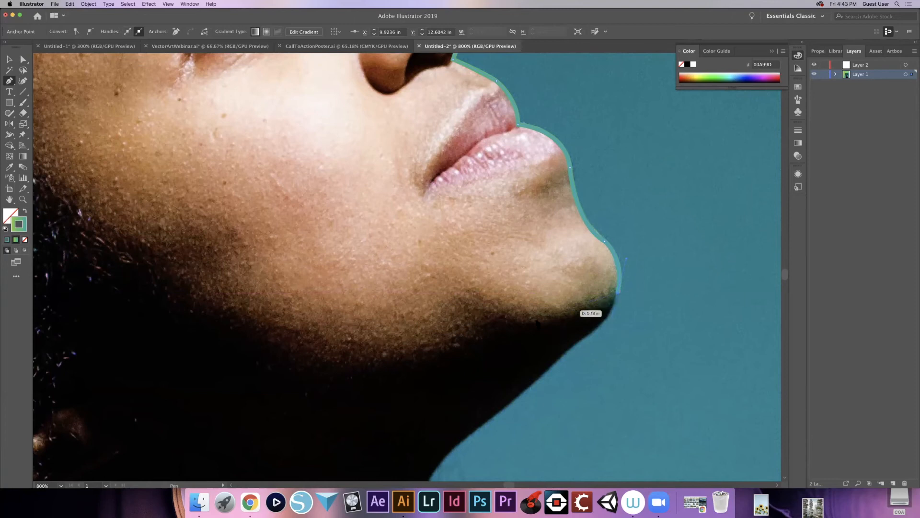
left_click_drag(505, 310, 414, 303)
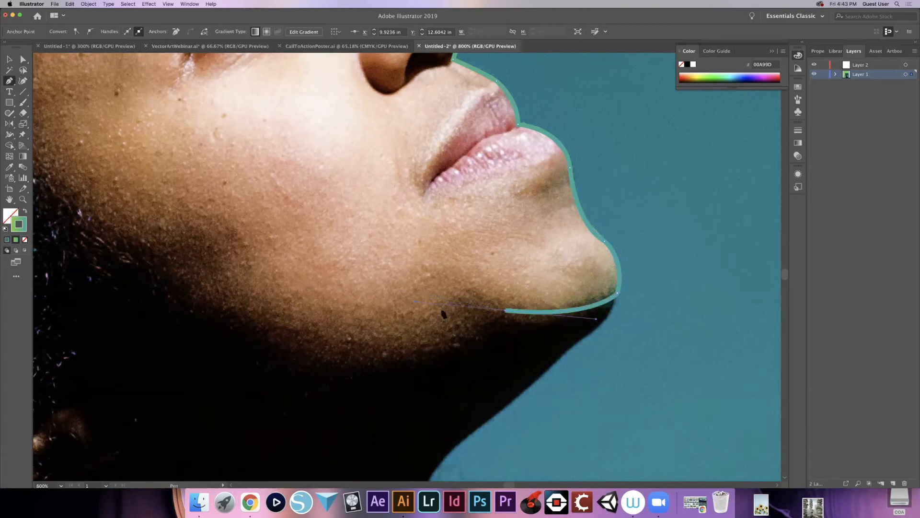
left_click_drag(506, 312, 124, 241)
left_click_drag(124, 241, 28, 133)
mouse_move(166, 152)
left_mouse_down()
mouse_move(182, 163)
mouse_move(133, 119)
left_mouse_up()
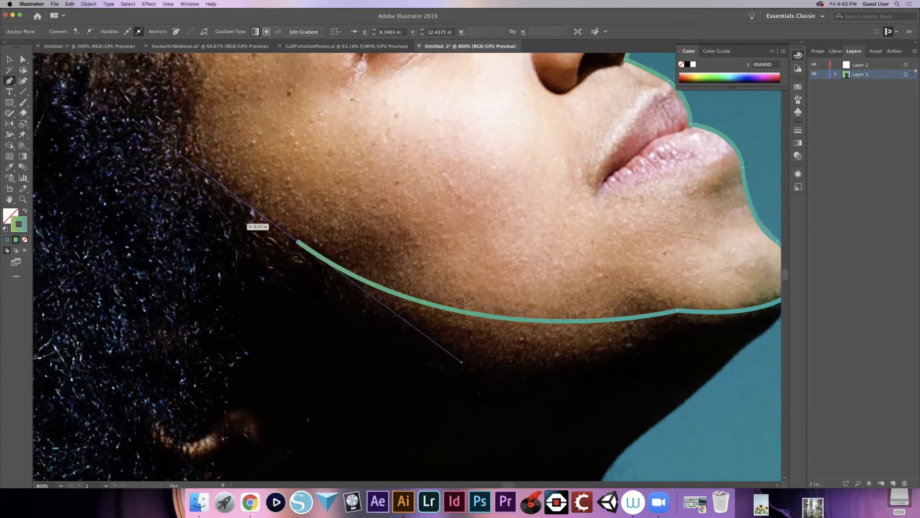
left_click(298, 241)
- Trace the cheek, temple and side hairline, and close the face outline with a curve at its starting anchor on the forehead
left_click_drag(352, 255, 458, 413)
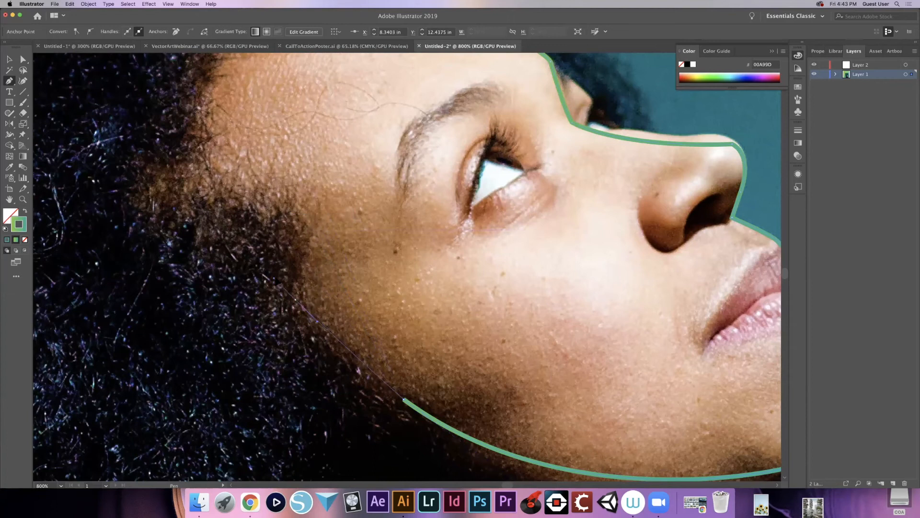
left_click(297, 302)
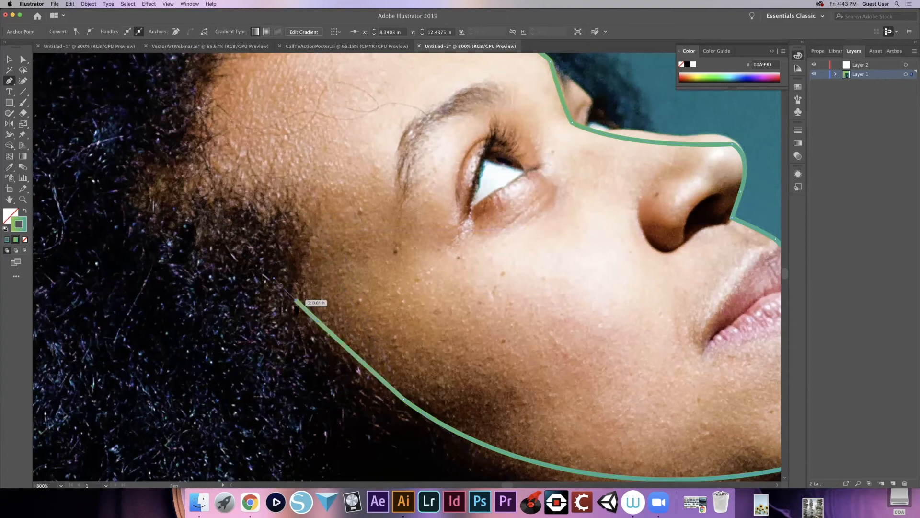
left_click(321, 209)
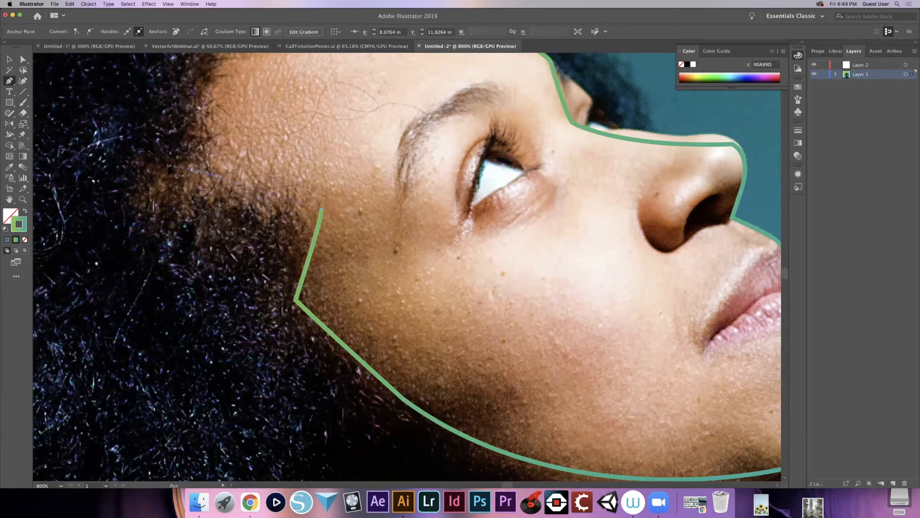
left_click(192, 170)
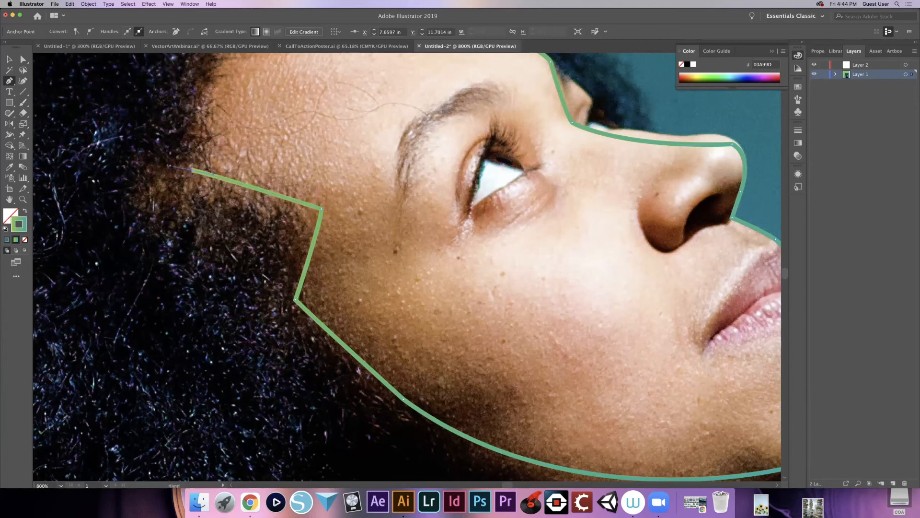
left_click_drag(169, 165, 212, 309)
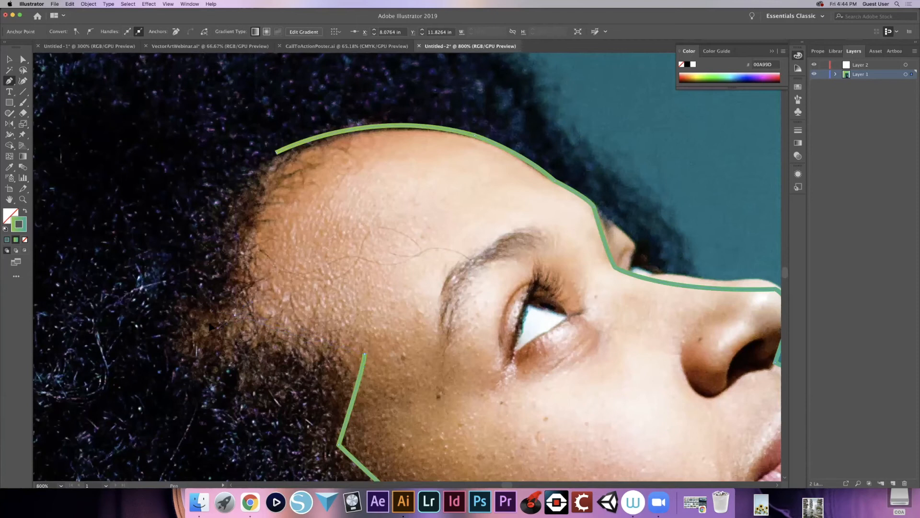
left_click(235, 316)
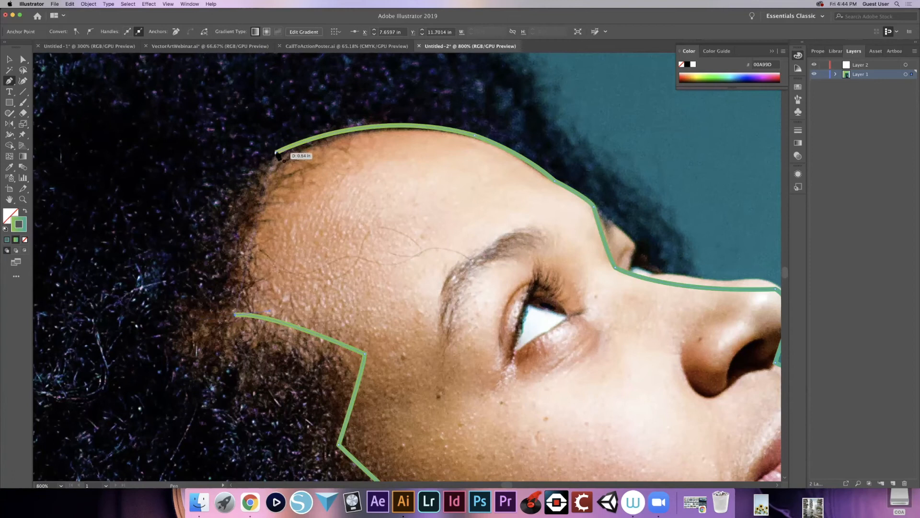
left_click_drag(276, 153, 235, 189)
- Reposition the nose root and nose tip anchors with Direct Selection and adjust the bridge handle so the outline follows the nose
key("a")
left_click_drag(343, 323, 210, 264)
left_click(482, 211)
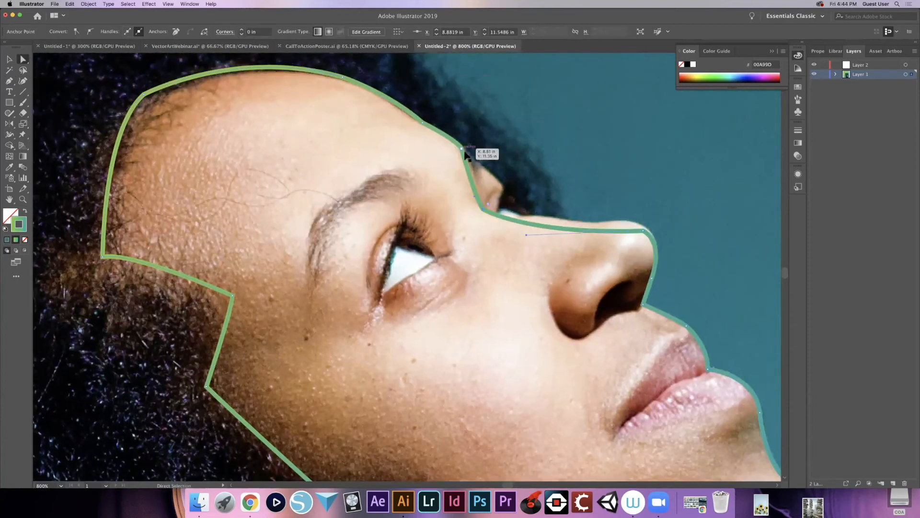
left_click_drag(482, 211, 526, 231)
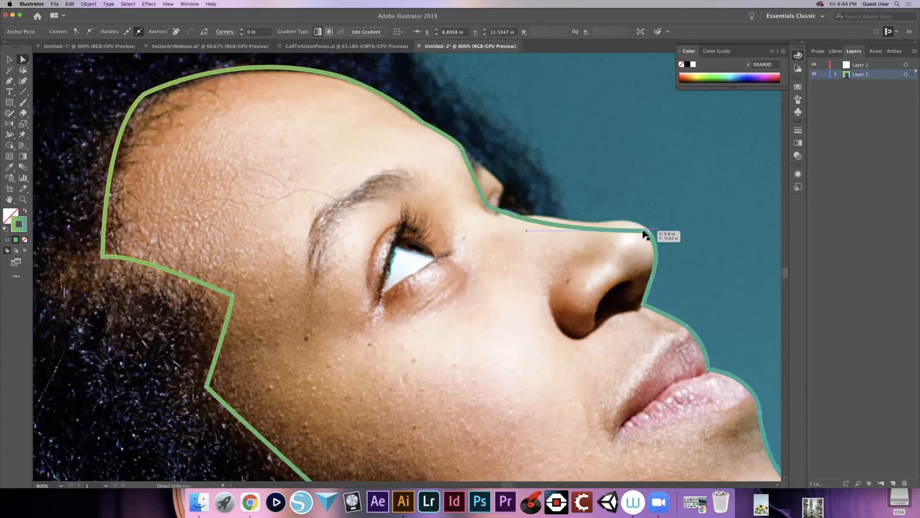
left_click_drag(643, 233, 640, 223)
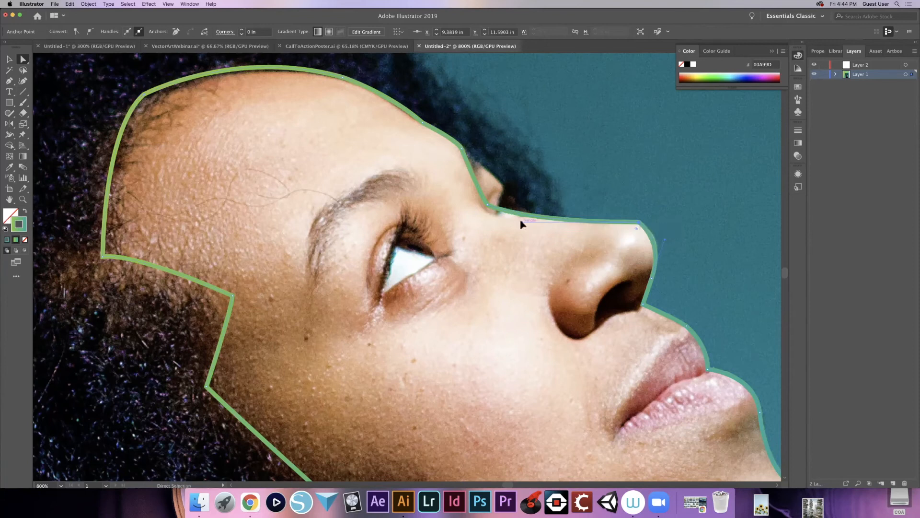
left_click_drag(522, 222, 525, 224)
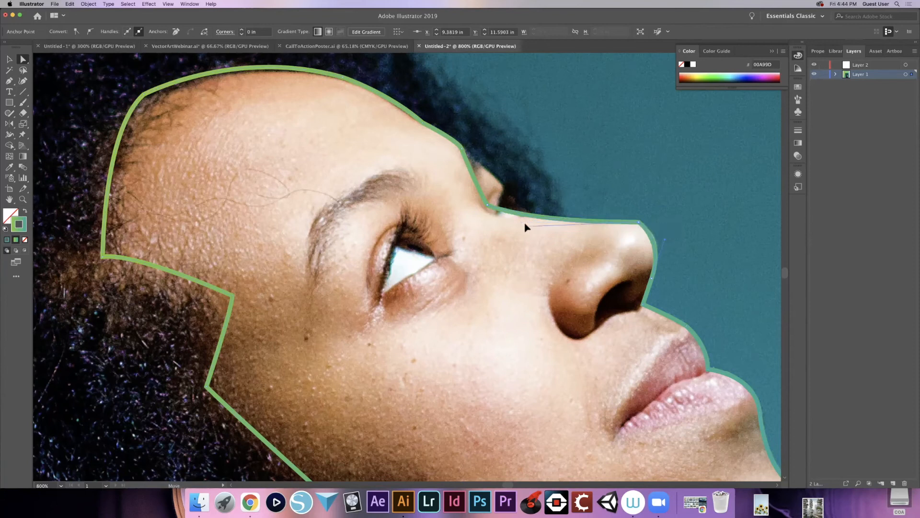
left_click(487, 206)
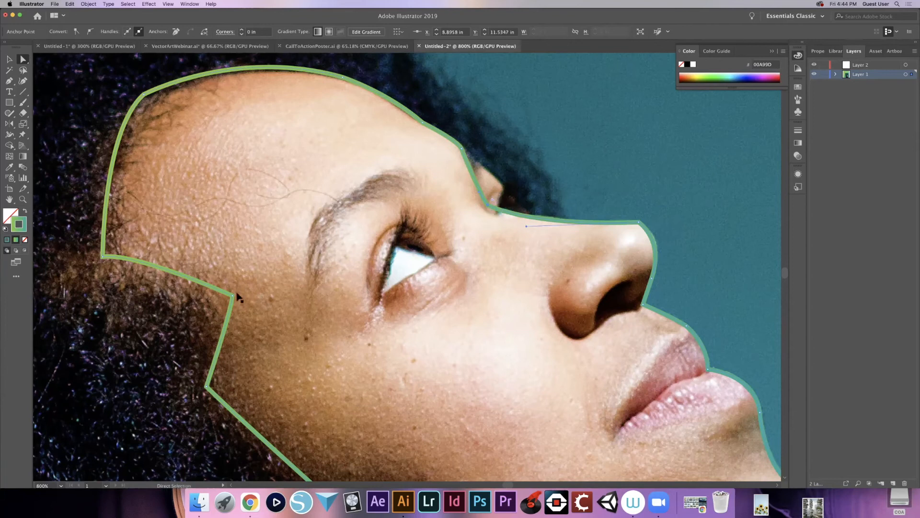
- Move the outline's temple corner anchor toward the hair to about X 8.02 in, Y 11.85 in, and select the forehead slope anchor
left_click_drag(232, 296, 216, 304)
left_click_drag(207, 386, 208, 388)
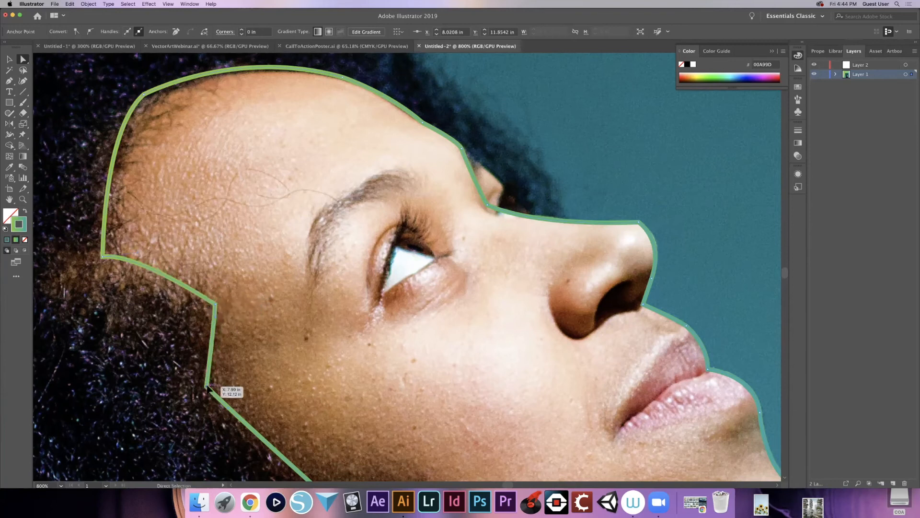
key("space")
left_click_drag(276, 396, 271, 325)
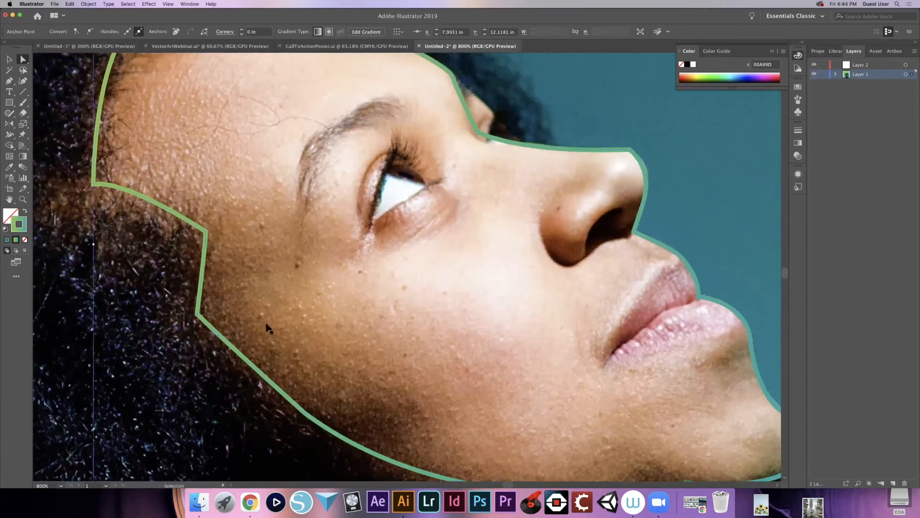
key("super+minus")
key("space")
left_click_drag(436, 267, 281, 306)
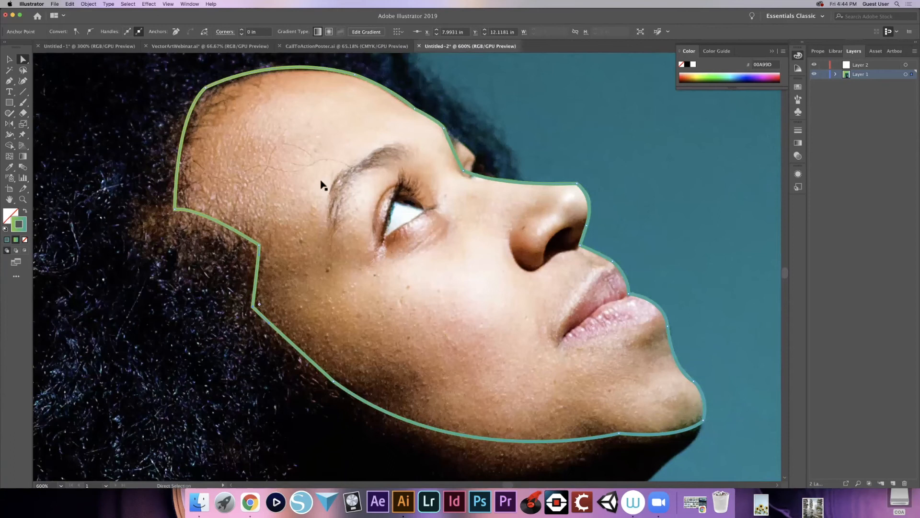
left_click(415, 110)
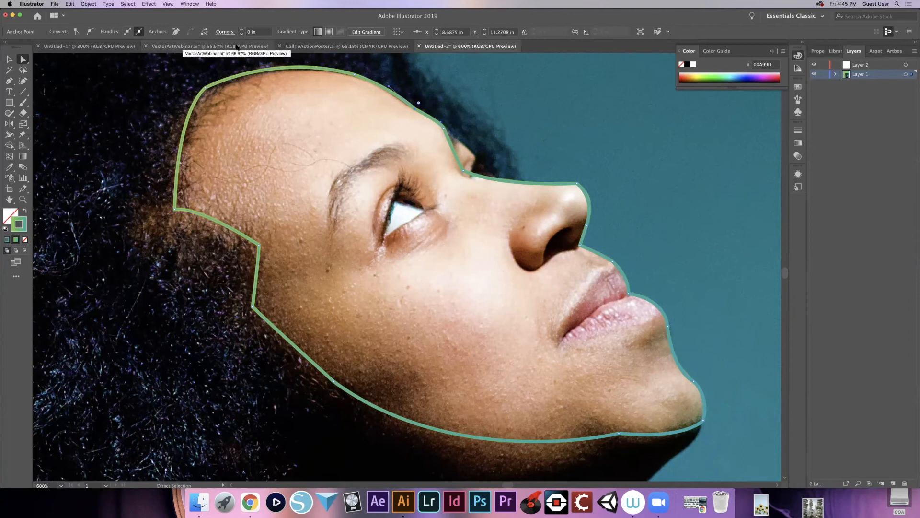
- Switch to the VectorArtWebinar.ai document and hide the Woman Pic layer
left_click(237, 47)
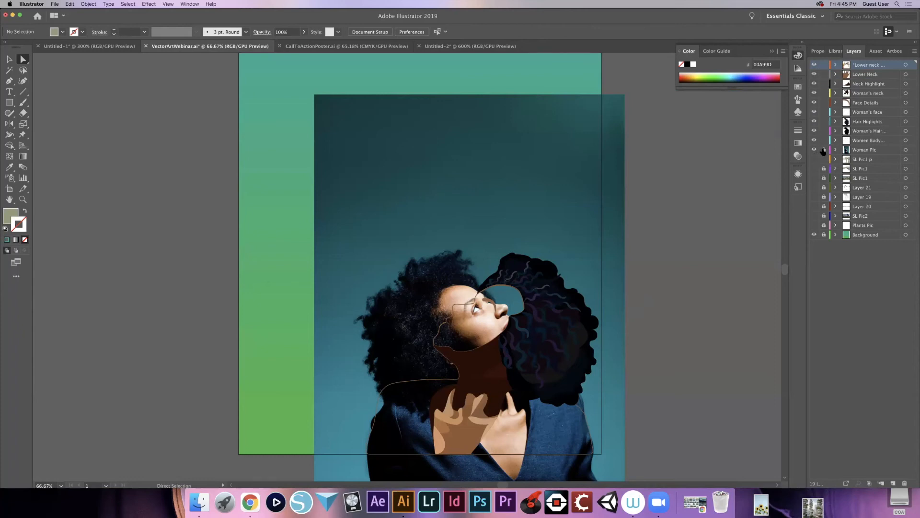
left_click(813, 149)
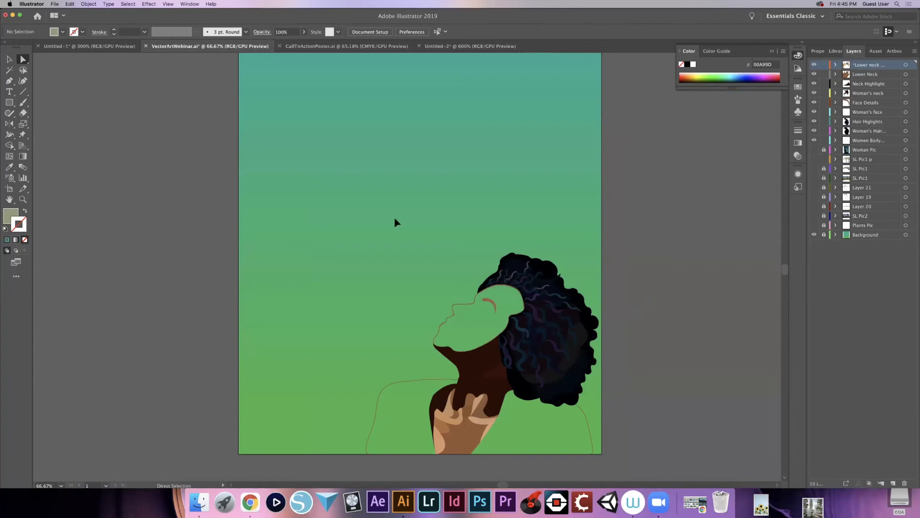
- Select all the unlocked artwork of the woman and reflect it across the vertical axis
key("v")
key("super+a")
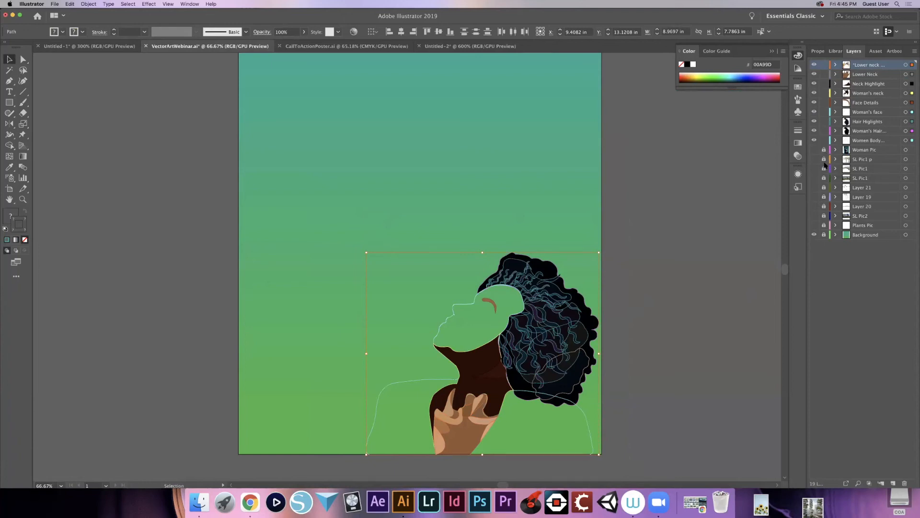
left_click(823, 234)
left_click(349, 252)
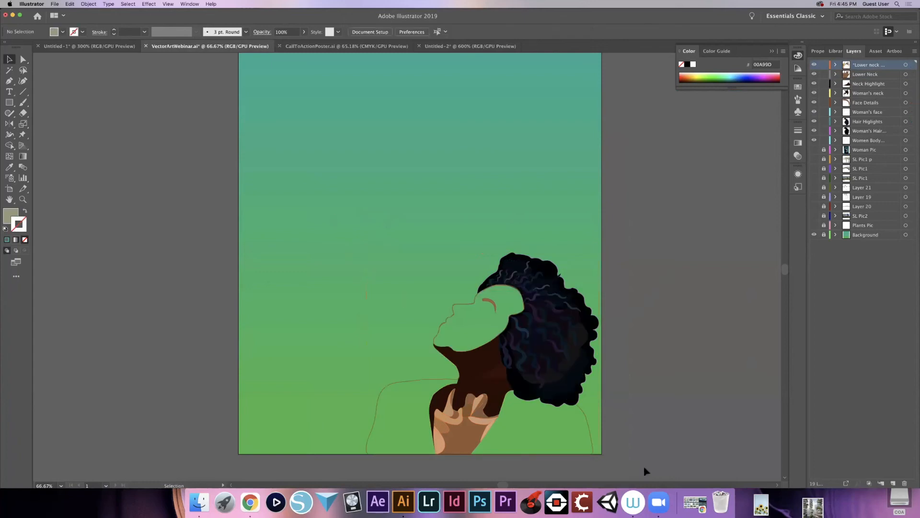
key("super+a")
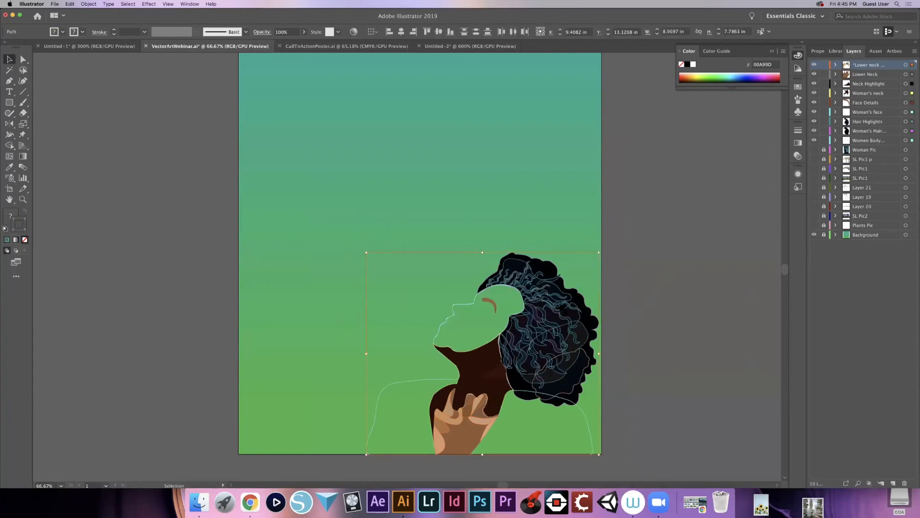
key("o")
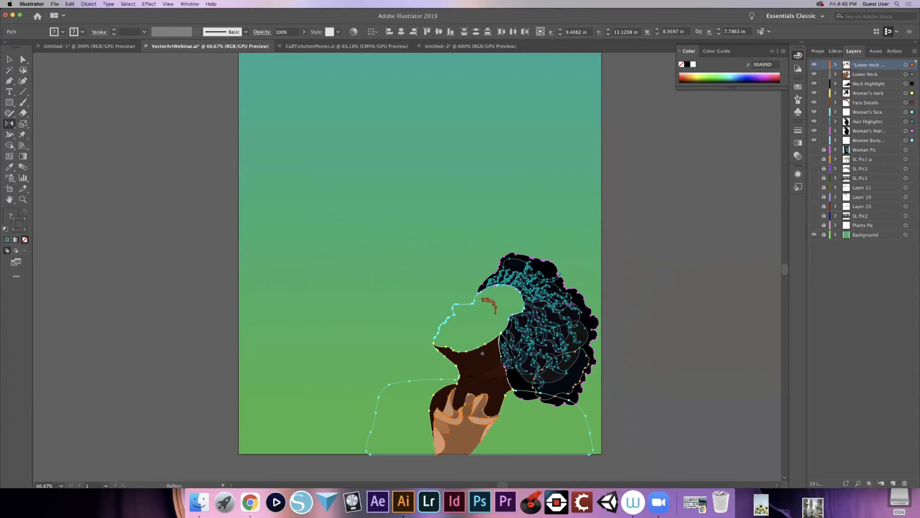
key("Return")
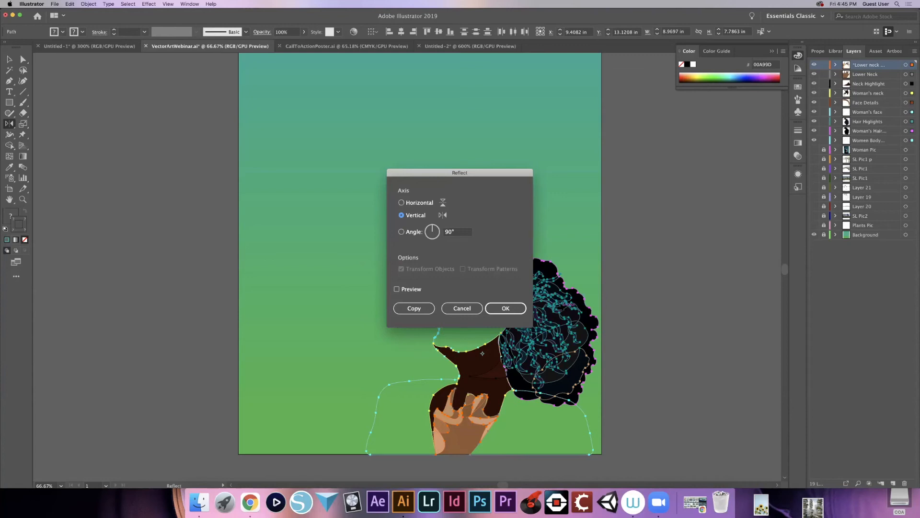
key("Return")
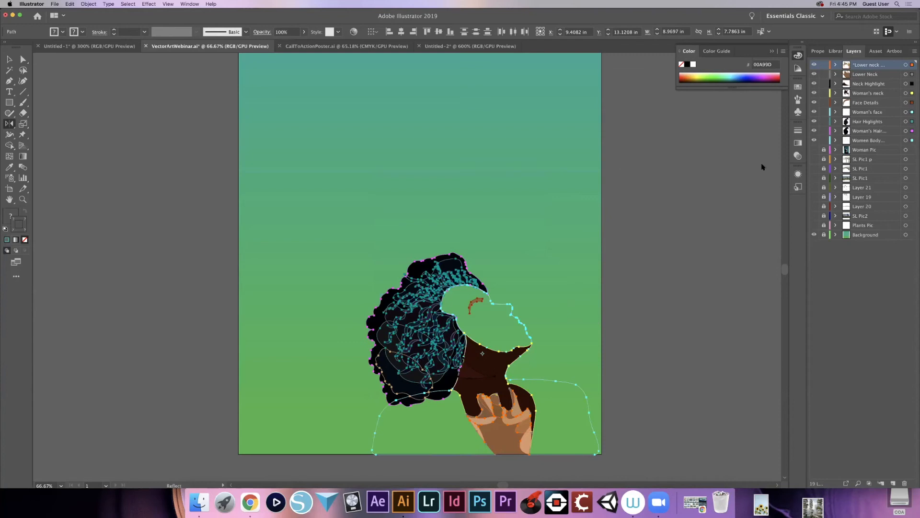
- Show the Woman Pic layer and nudge the mirrored figure left to X 9.2277 in, lining it up with the photo
left_click(815, 151)
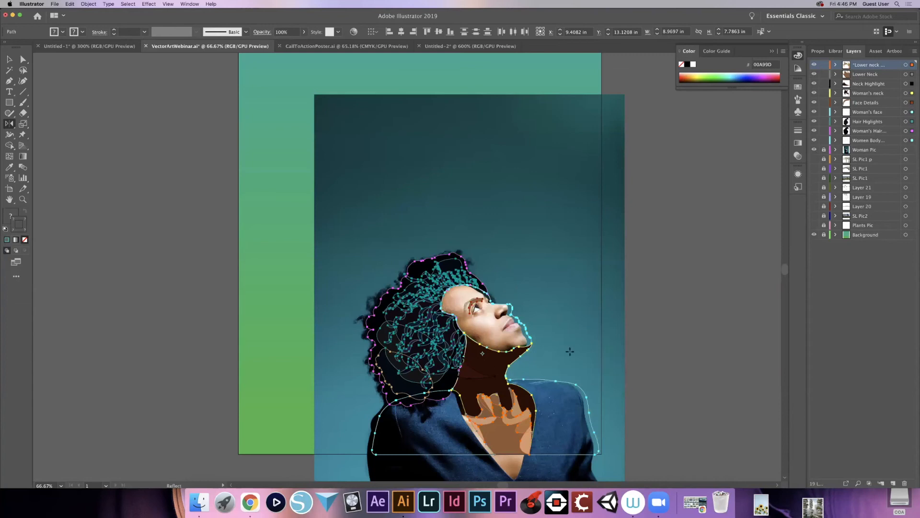
key("v")
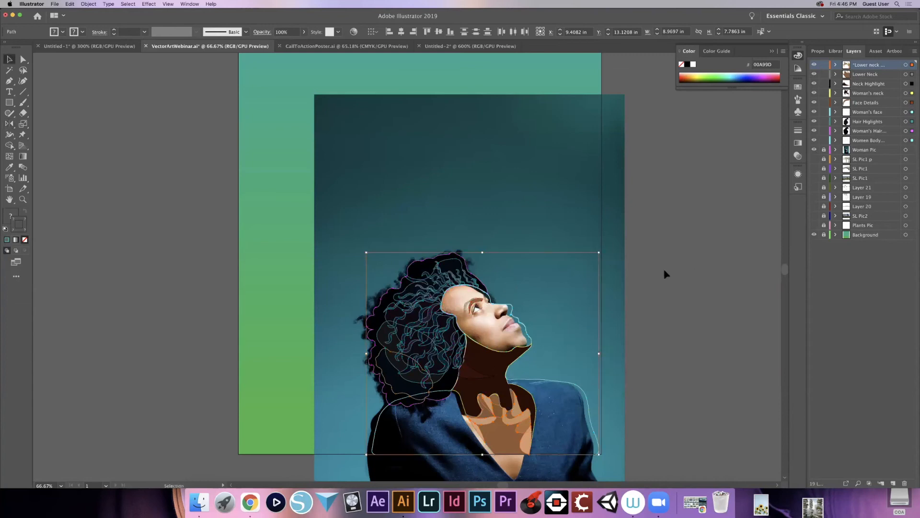
key("Left")
key("Left")
key("Left")
key("Left")
key("Left")
key("Left")
key("Left")
key("Left")
key("Left")
key("Left")
key("Left")
key("Left")
key("Left")
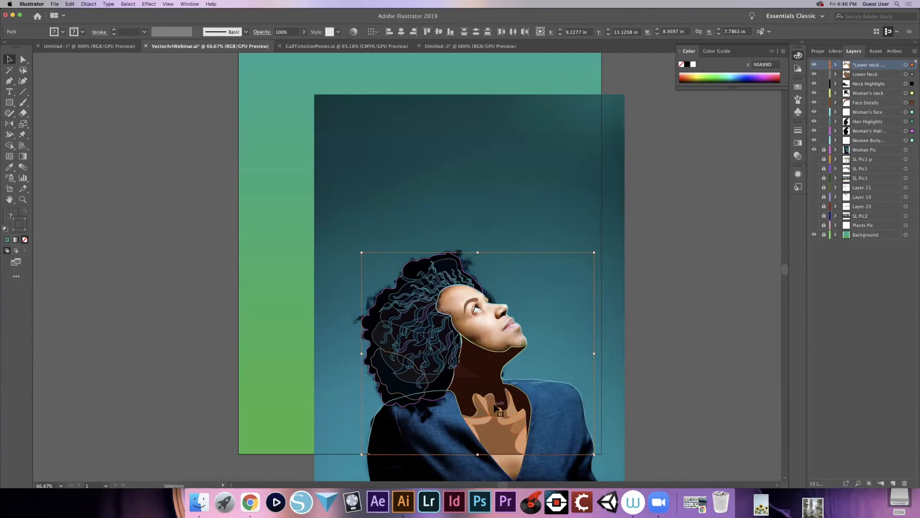
- Lock the neck, Neck Highlight, Hair Highlights, Woman's Hair and Women Body layers, keeping Face Details and Woman's face editable
key("p")
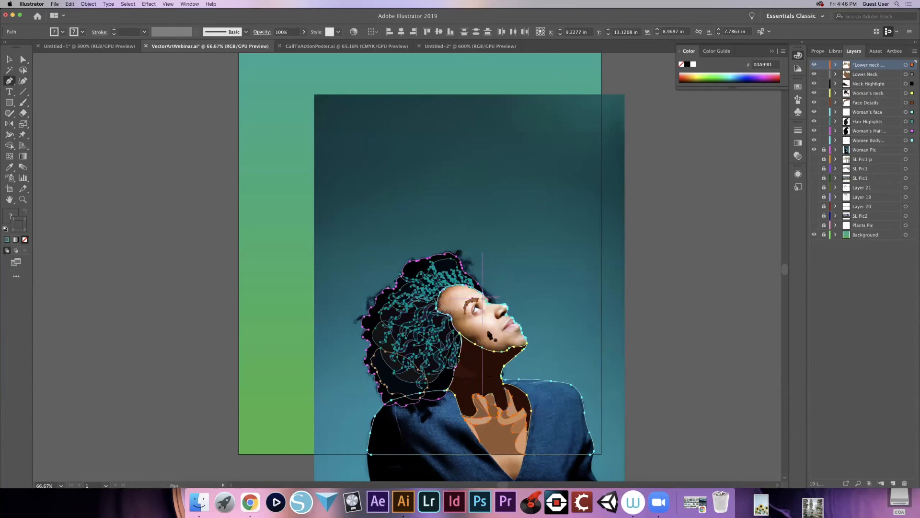
left_click(824, 65)
left_click(824, 74)
left_click(824, 83)
left_click(824, 93)
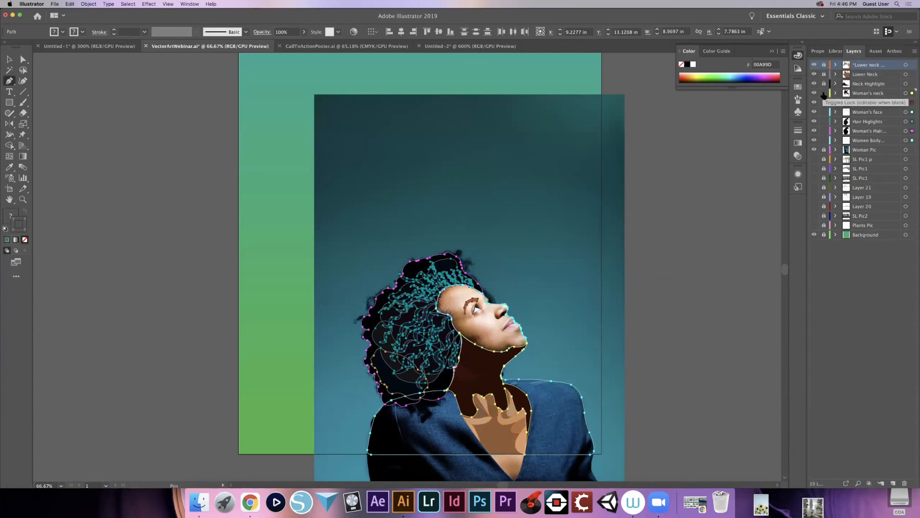
left_click(824, 103)
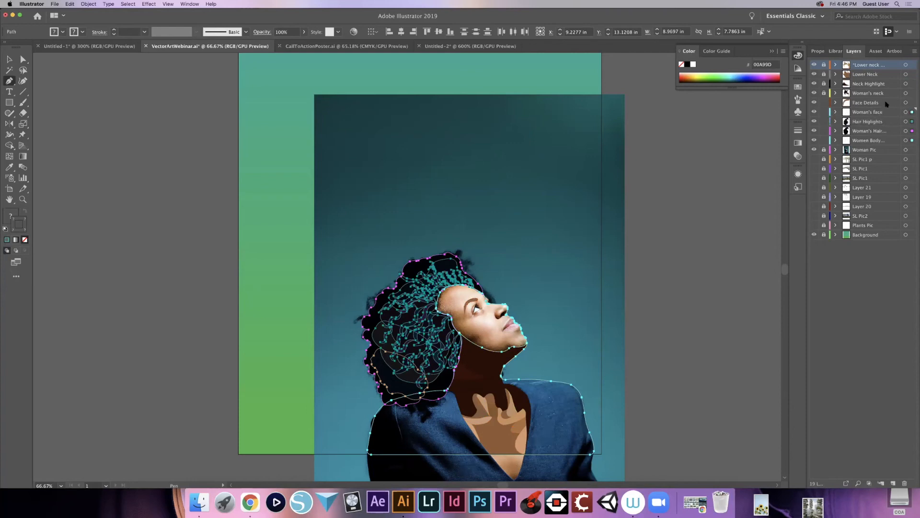
left_click(825, 121)
left_click(824, 131)
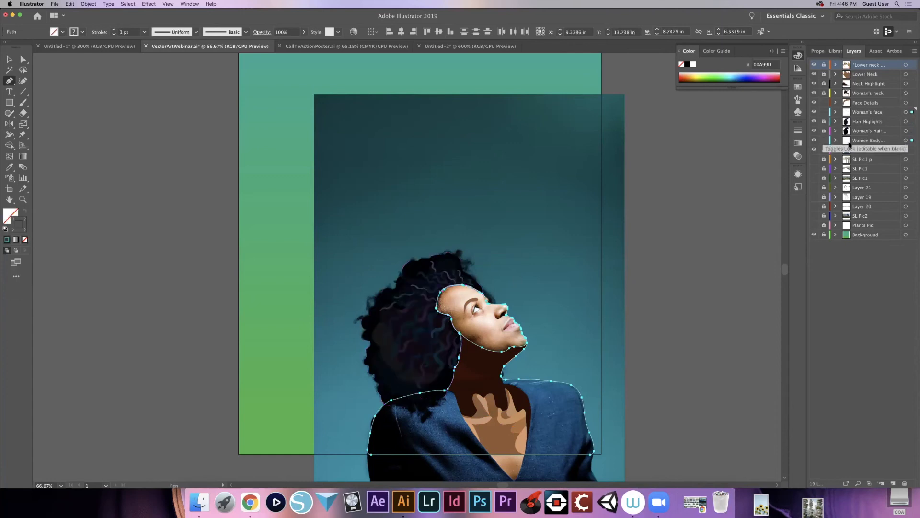
left_click(824, 141)
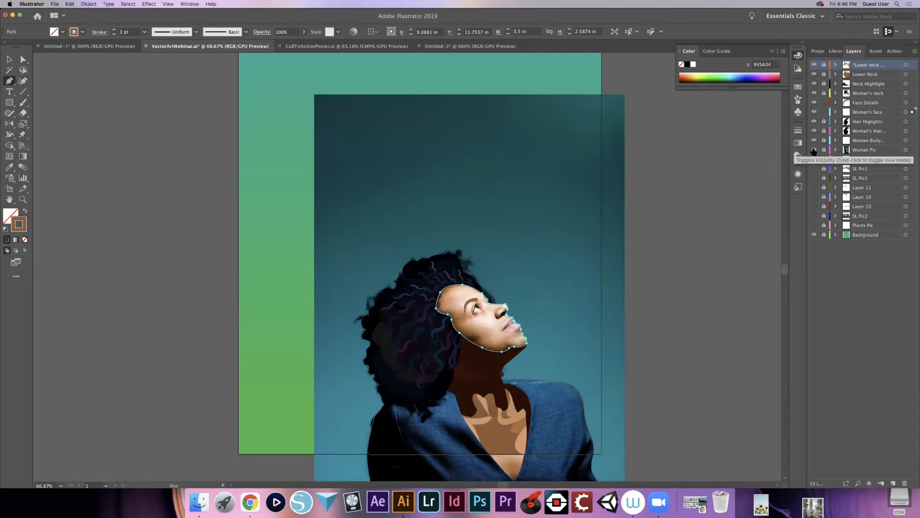
left_click(658, 502)
left_click(658, 507)
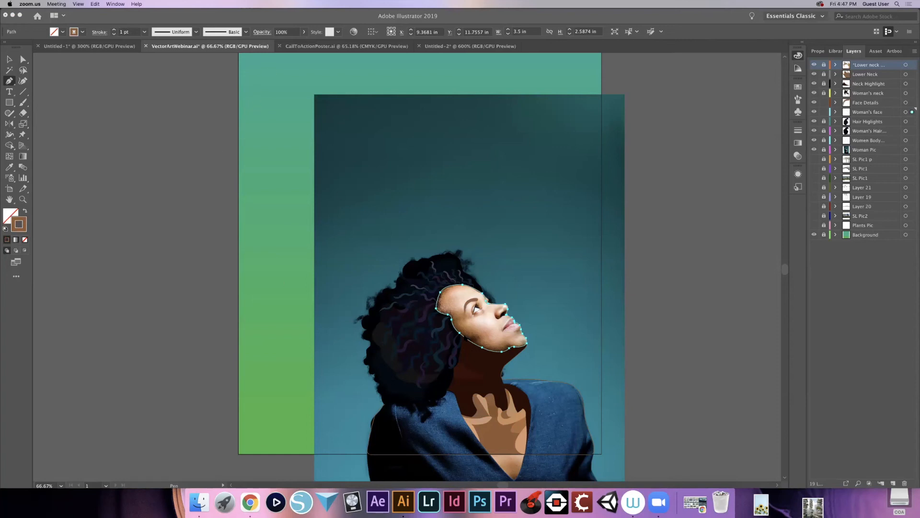
left_click(570, 268)
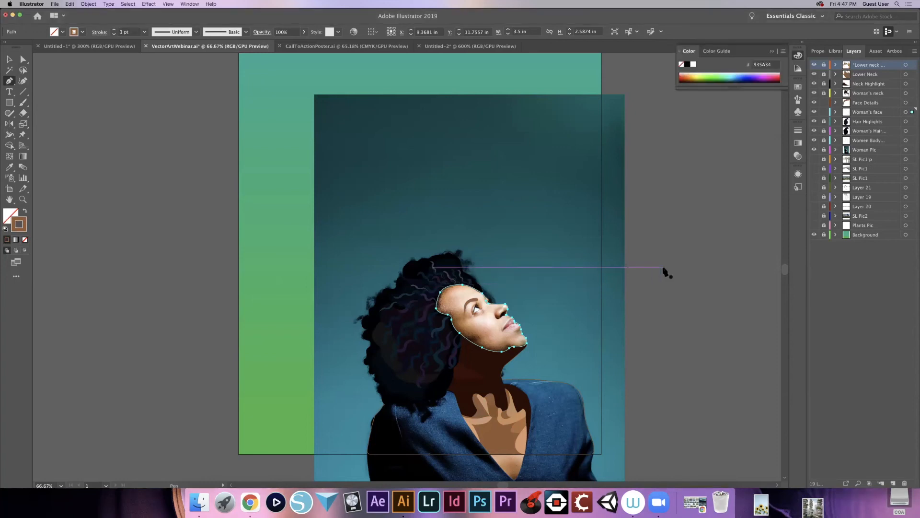
- Examine the mirrored face outline and eyebrow up close against the photo, from the forehead hairline down to the chin
key("super+equal")
key("super+equal")
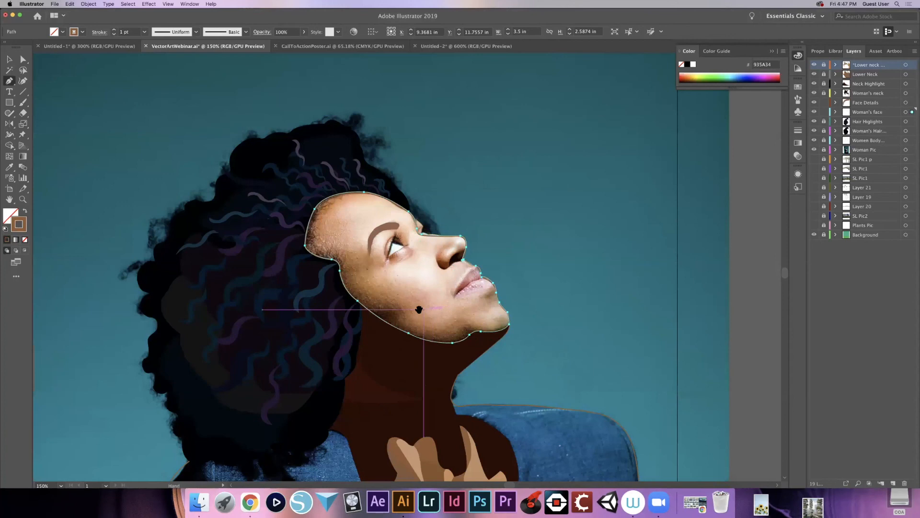
scroll(479, 312, "left", 5)
key("super")
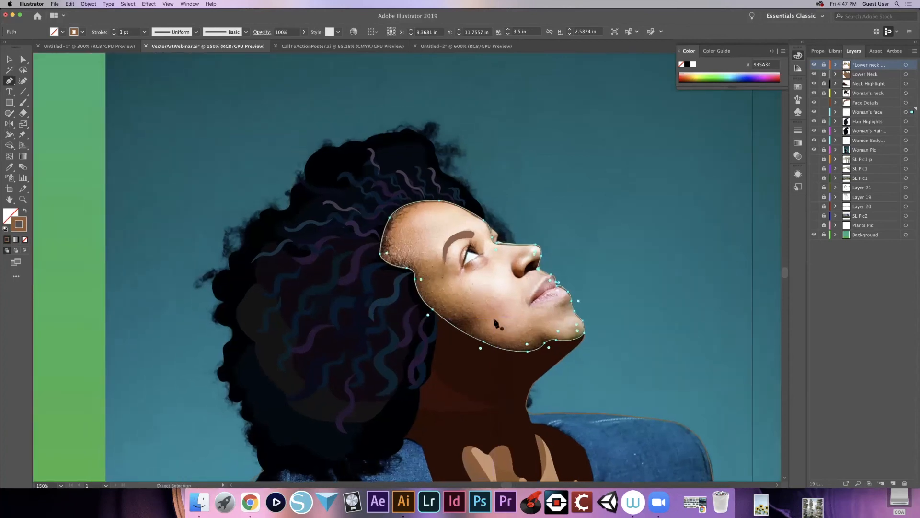
key("super+minus")
key("super+minus")
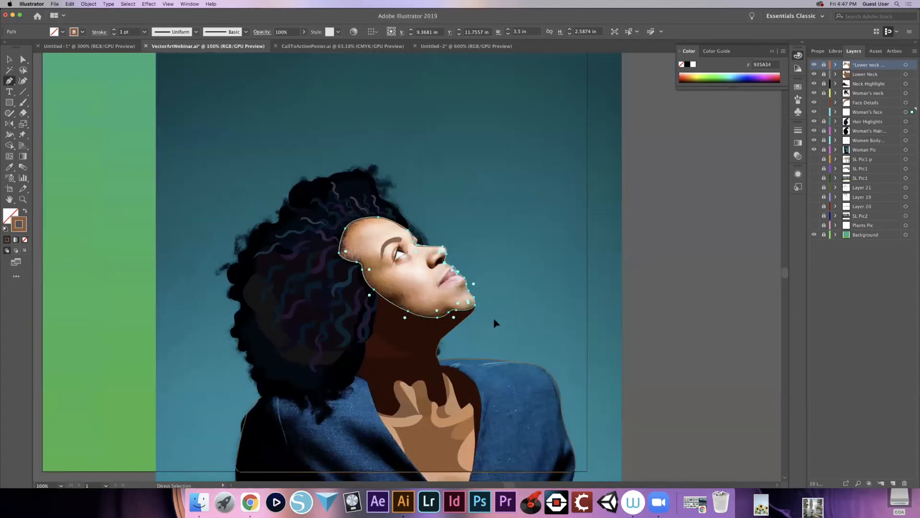
key("super+plus")
key("super+plus")
key("super+plus")
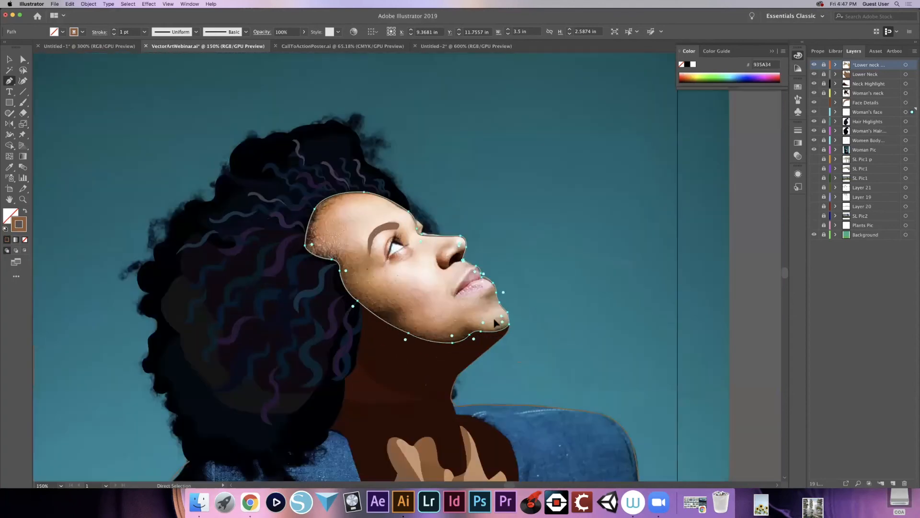
key("super+plus")
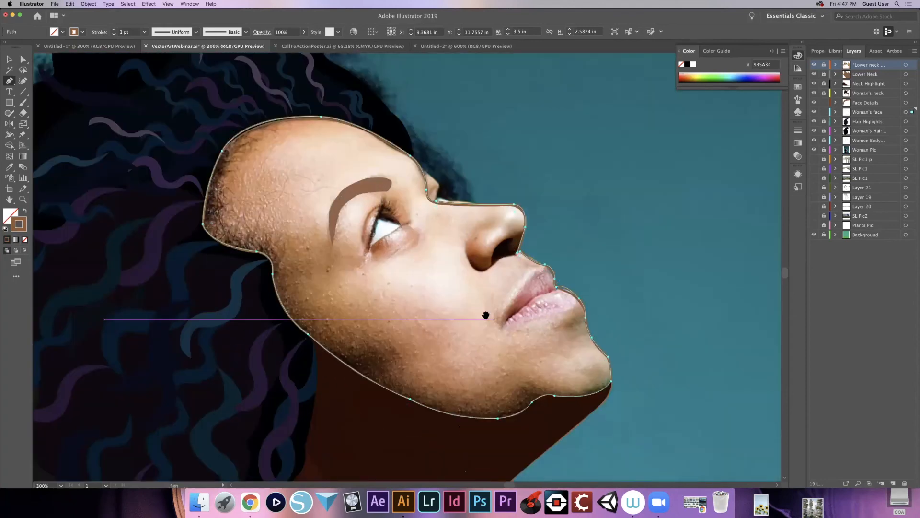
left_click_drag(360, 337, 459, 349)
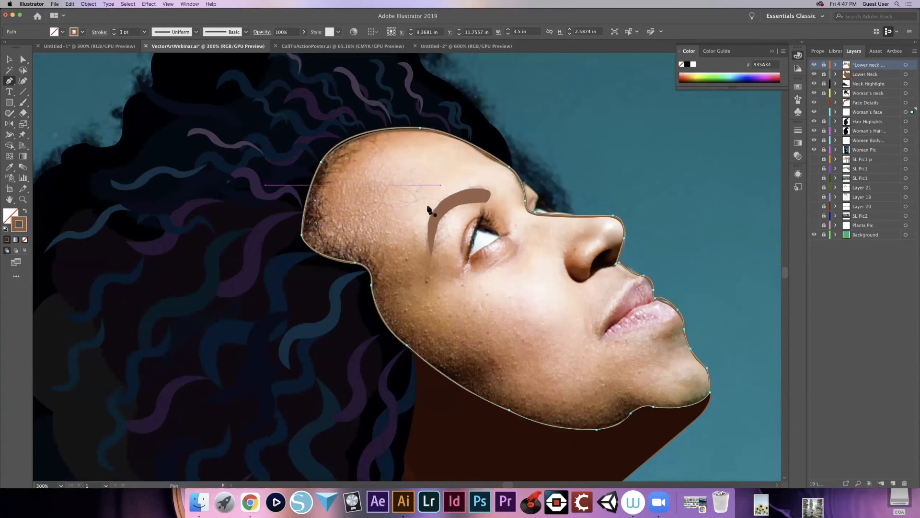
left_click_drag(591, 323, 463, 360)
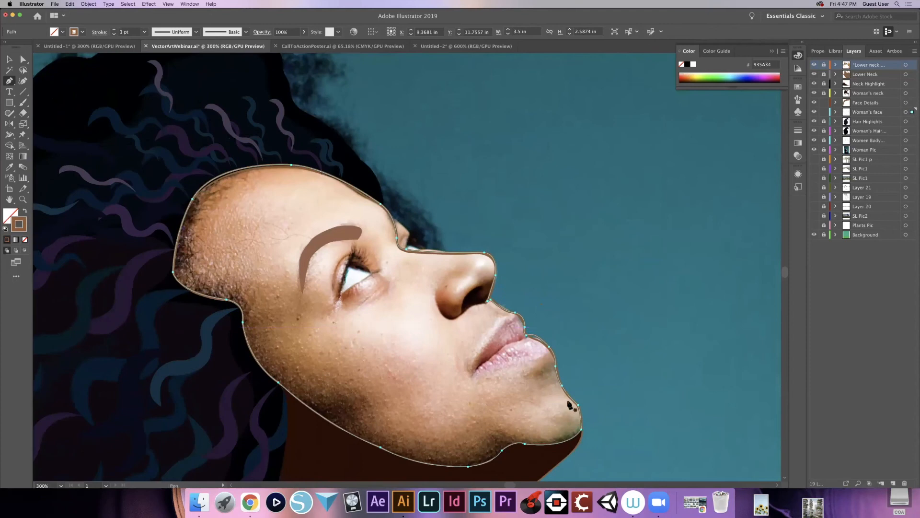
- Lock the Woman's face layer and make Face Details the active layer
key("v")
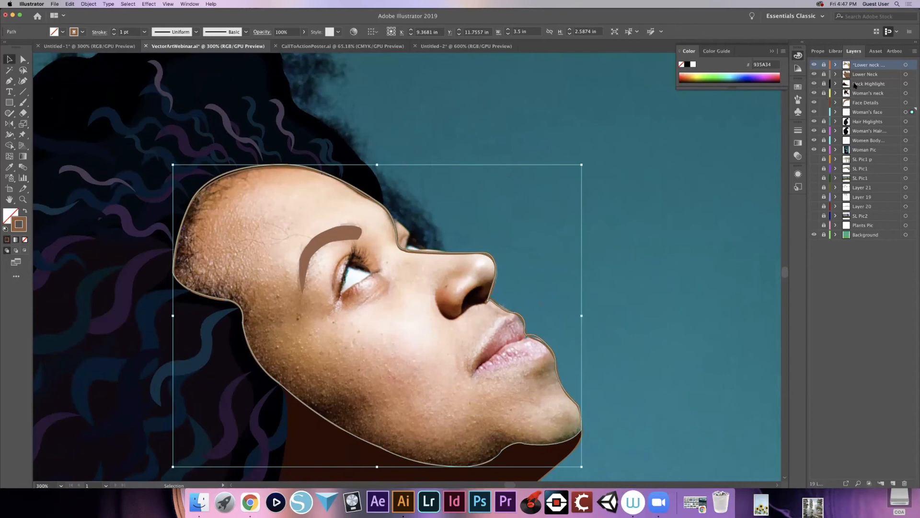
left_click(824, 113)
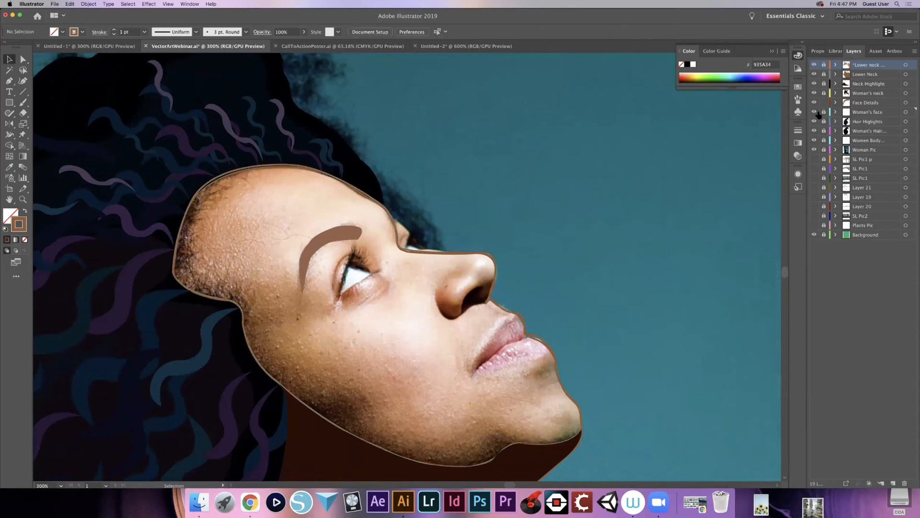
left_click(867, 111)
left_click(866, 104)
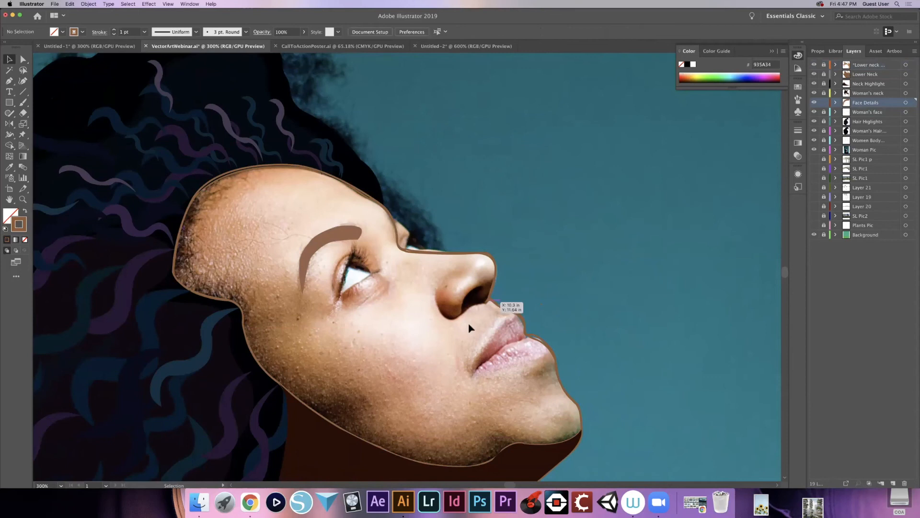
- Begin outlining the white of the eye with the Pen tool, tracing its lower edge from the outer corner to the corner near the nose
key("p")
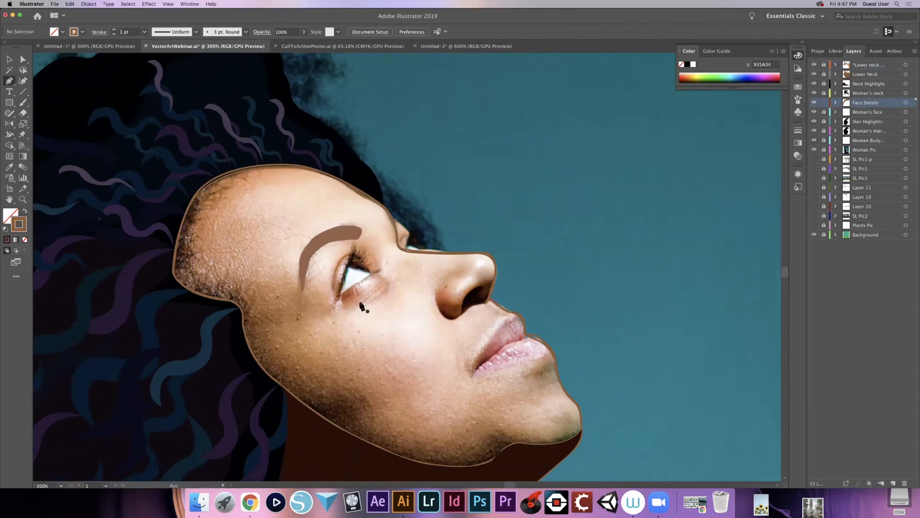
key("a")
key("super+plus")
key("super+plus")
key("super+plus")
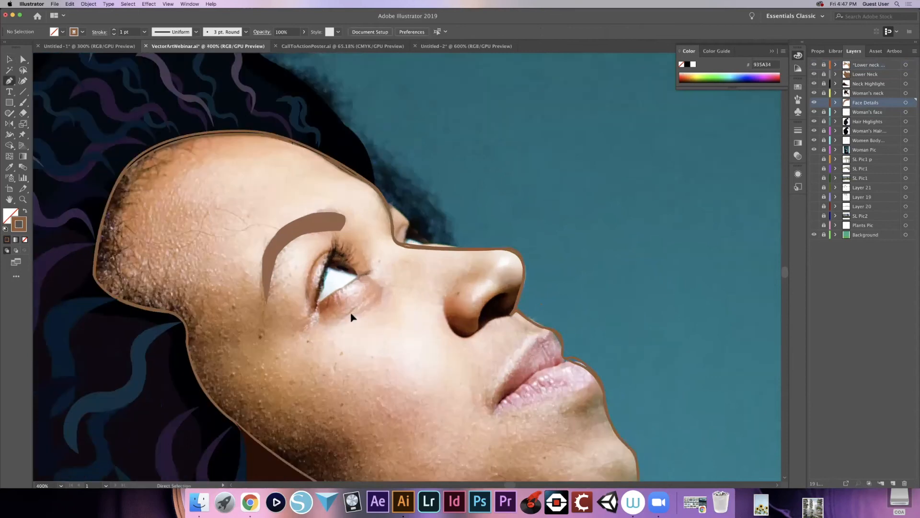
key("space")
left_click_drag(411, 363, 469, 366)
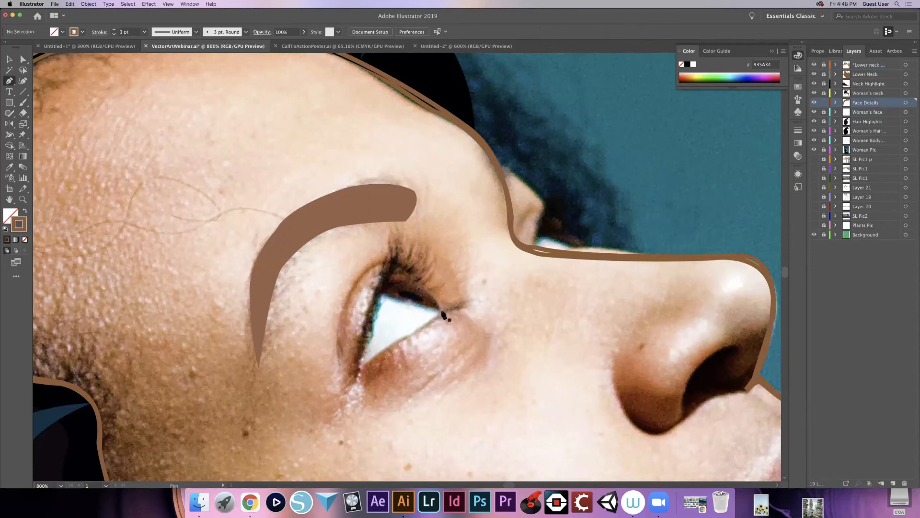
left_click(362, 373)
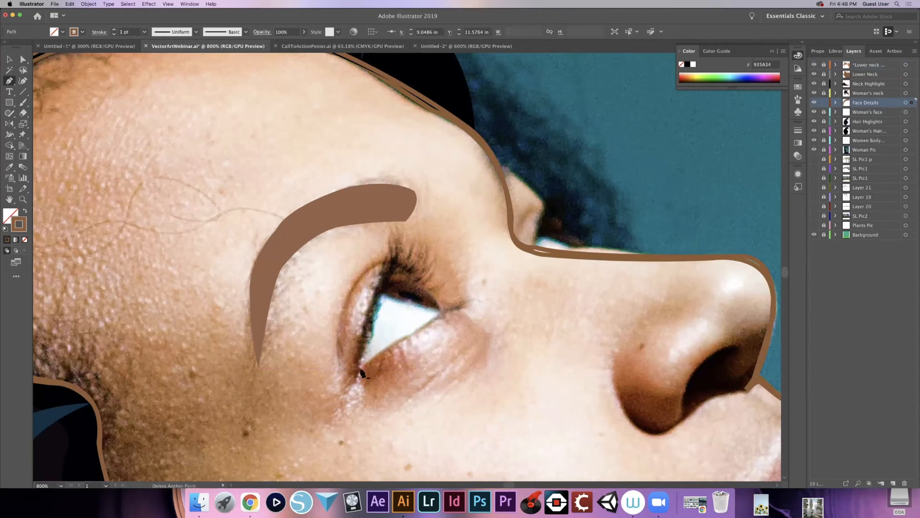
left_click(443, 315)
left_click_drag(441, 312, 444, 304)
left_click(441, 312)
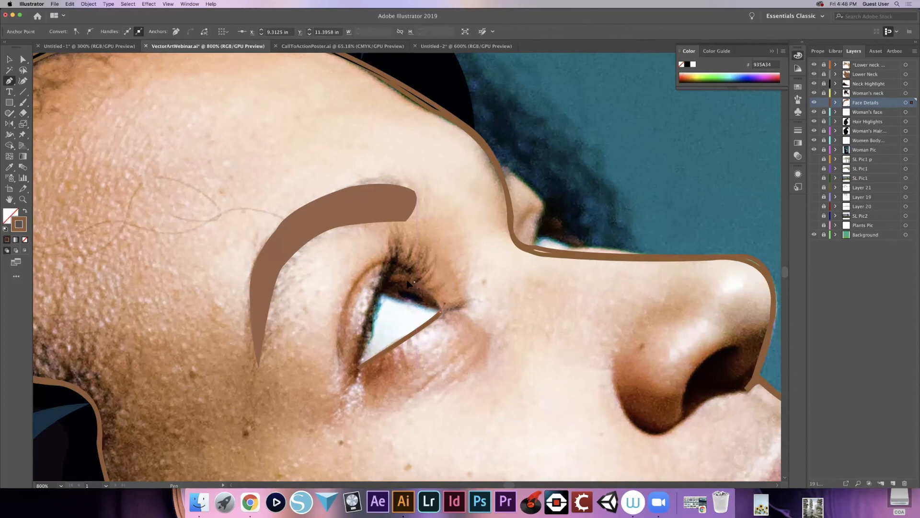
- Try to continue the eye outline along the upper lid, and undo the whole unfinished path
left_click(415, 283)
left_click(383, 288)
key("super+z")
key("super+z")
key("super+z")
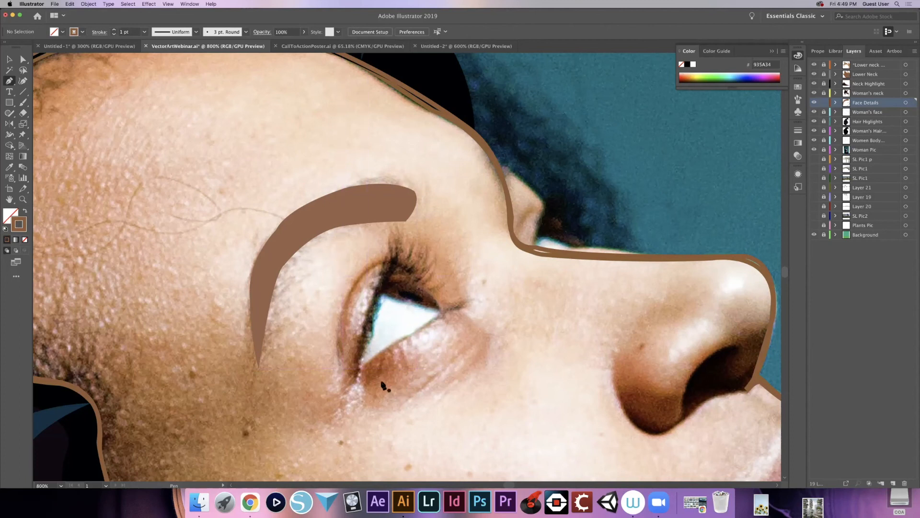
left_click(340, 370)
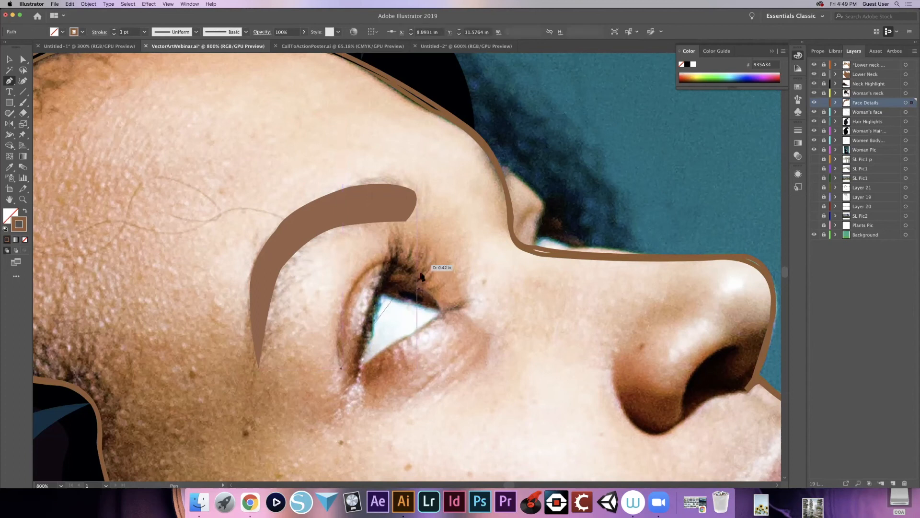
mouse_move(409, 270)
left_mouse_down()
mouse_move(485, 274)
mouse_move(494, 292)
mouse_move(480, 290)
mouse_move(489, 275)
left_mouse_up()
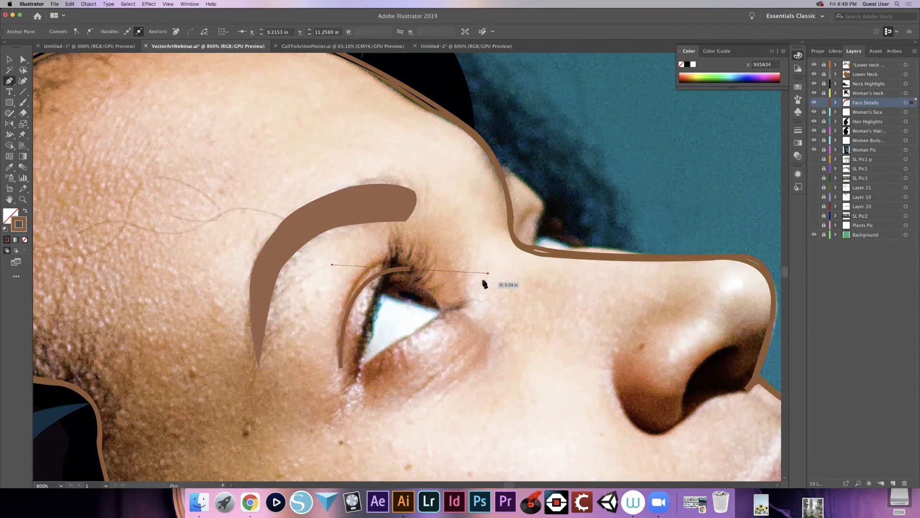
key("super+z")
key("super+z")
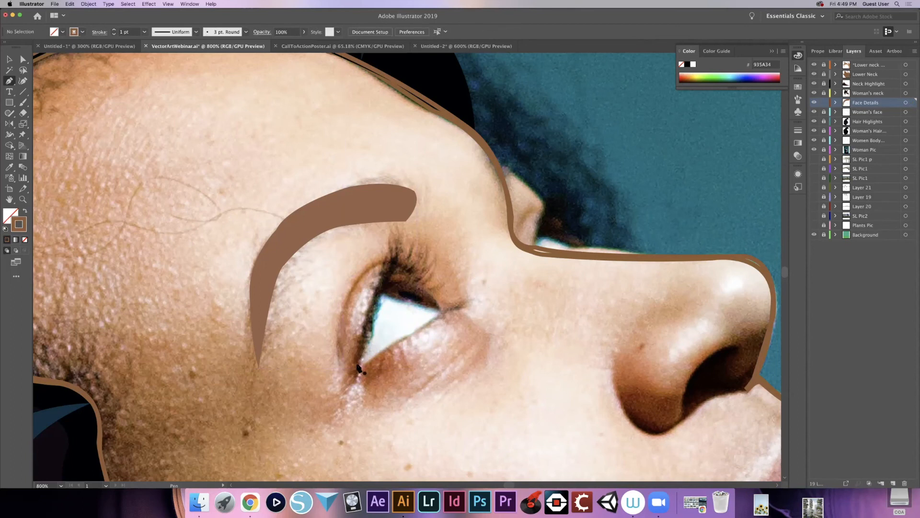
- Outline the whole eye as a closed Pen path, from the outer corner along the lower edge, over the iris and back
left_click(359, 366)
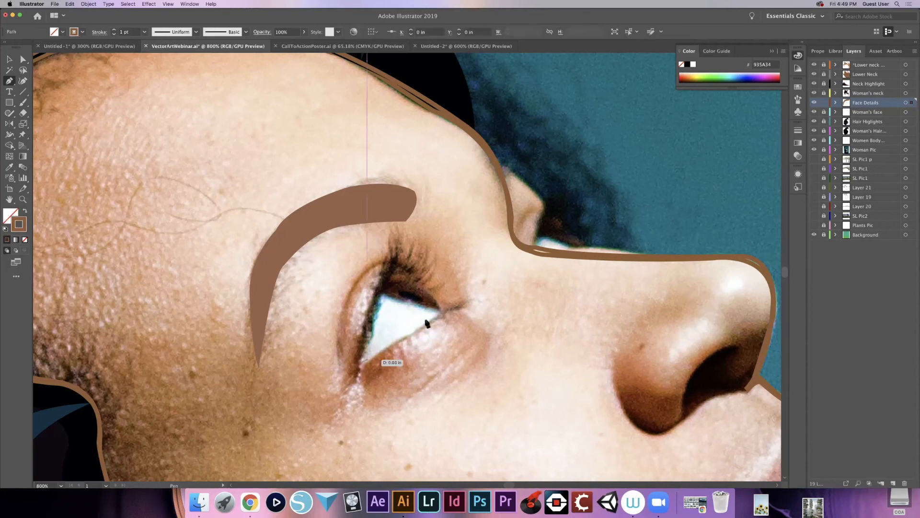
left_click_drag(442, 312, 453, 299)
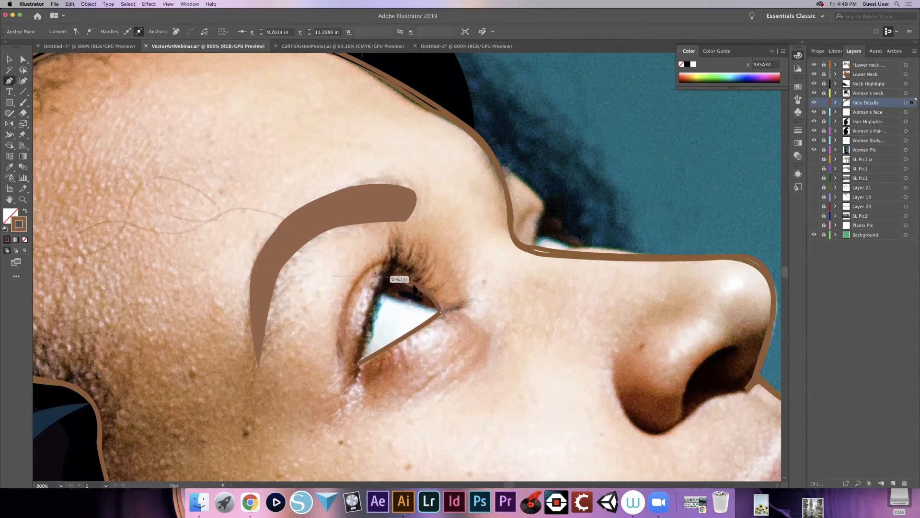
left_click(383, 285)
left_click_drag(381, 294, 380, 292)
left_click(383, 286)
left_click_drag(363, 352, 359, 368)
left_click(357, 384)
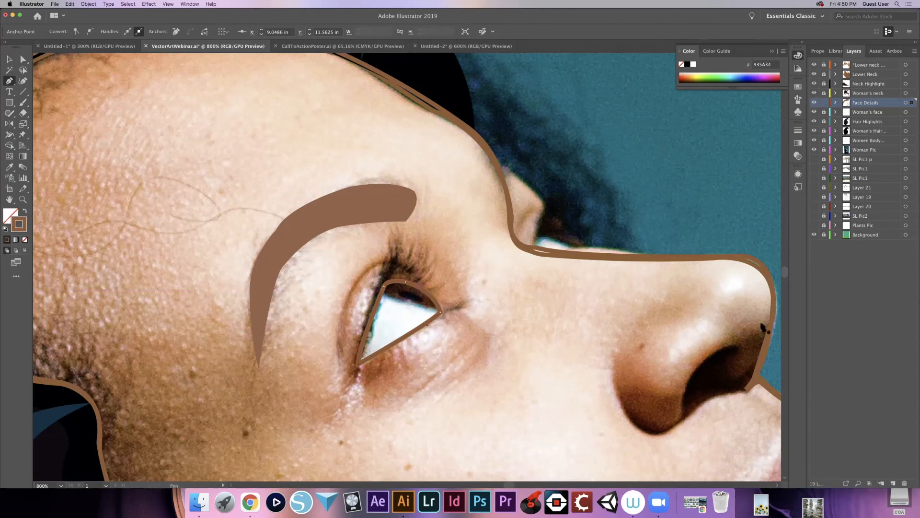
- Add a new layer above Face Details, lock Face Details, and trace the iris's lower edge with a curved Pen path to the inner eye corner
left_click(893, 484)
left_click(824, 113)
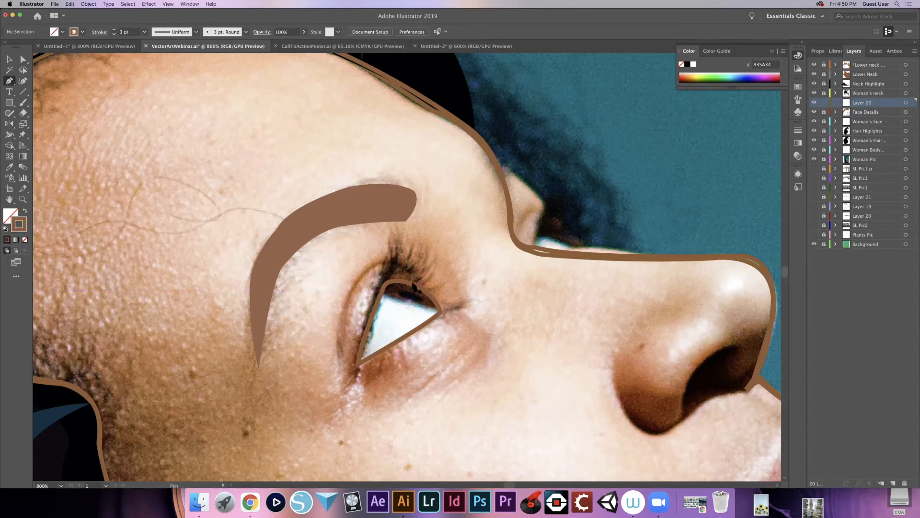
left_click(441, 313)
key("super+z")
left_click(441, 312)
left_click_drag(443, 314, 494, 325)
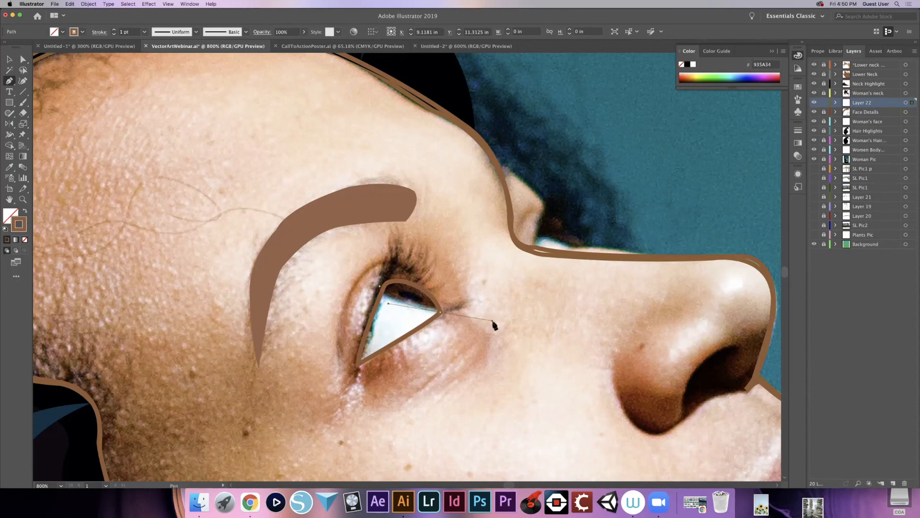
left_click(442, 313)
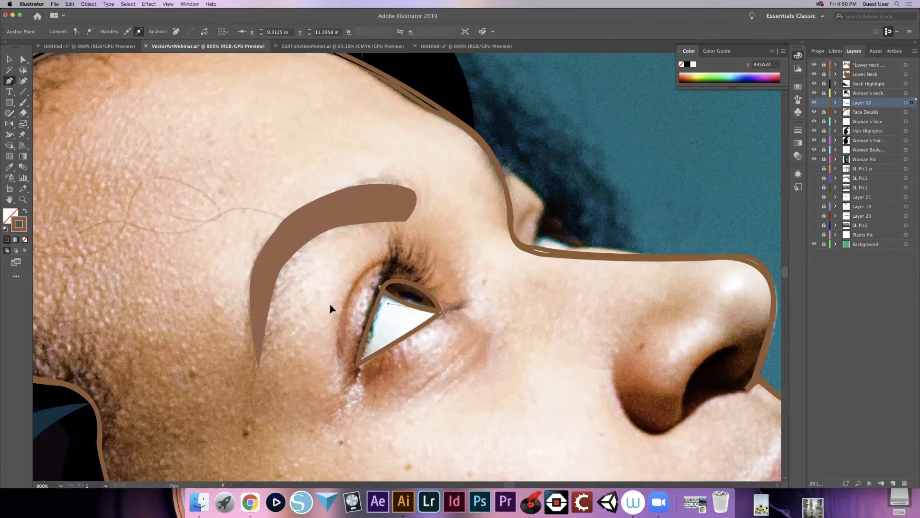
left_click(340, 312)
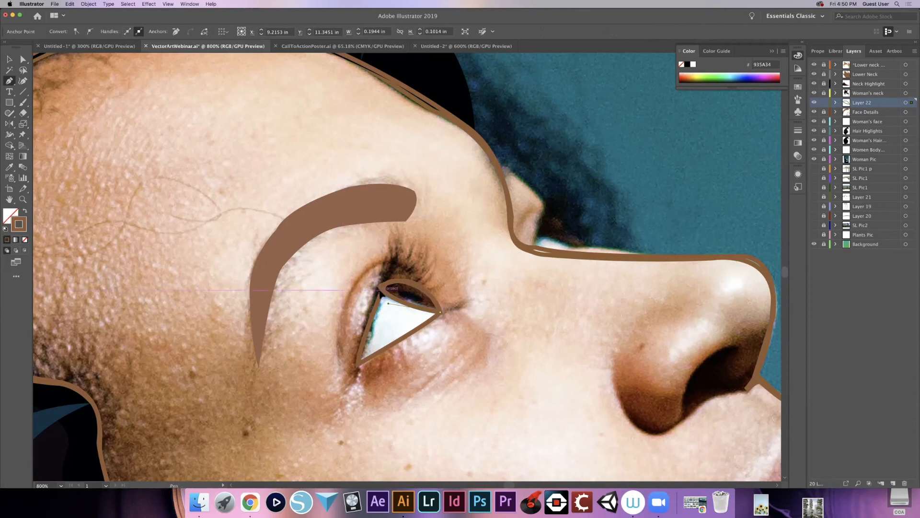
- Complete the iris outline along the upper lid and shrink it slightly to about 0.18 by 0.09 in
left_click_drag(440, 313, 418, 289)
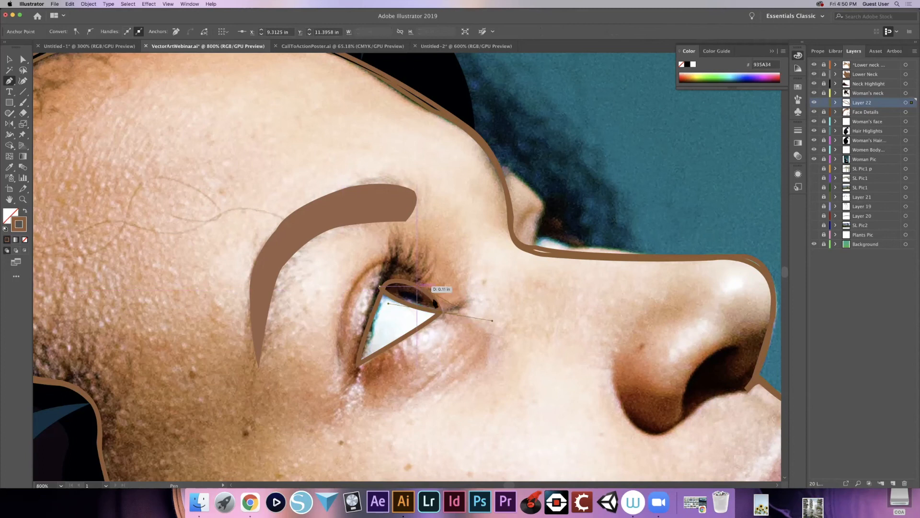
left_click(441, 314)
left_click_drag(394, 275, 393, 276)
left_click(414, 287)
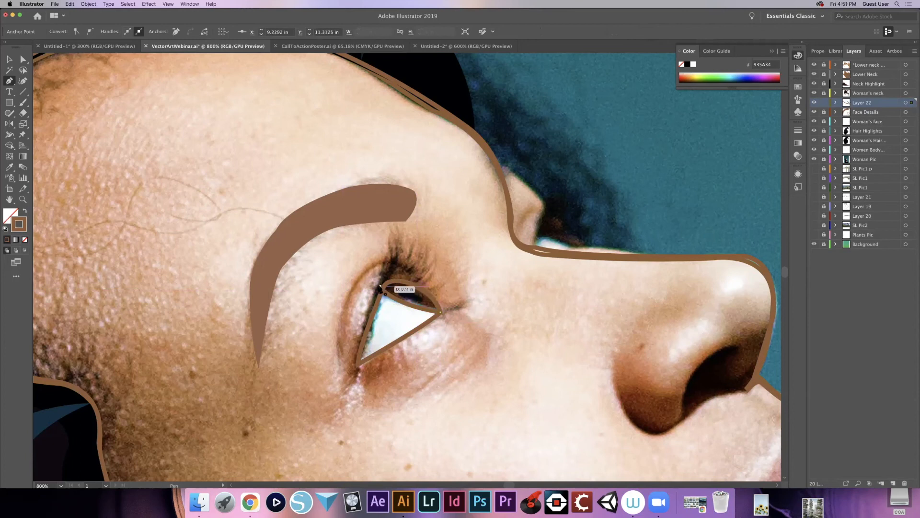
left_click(380, 288)
key("v")
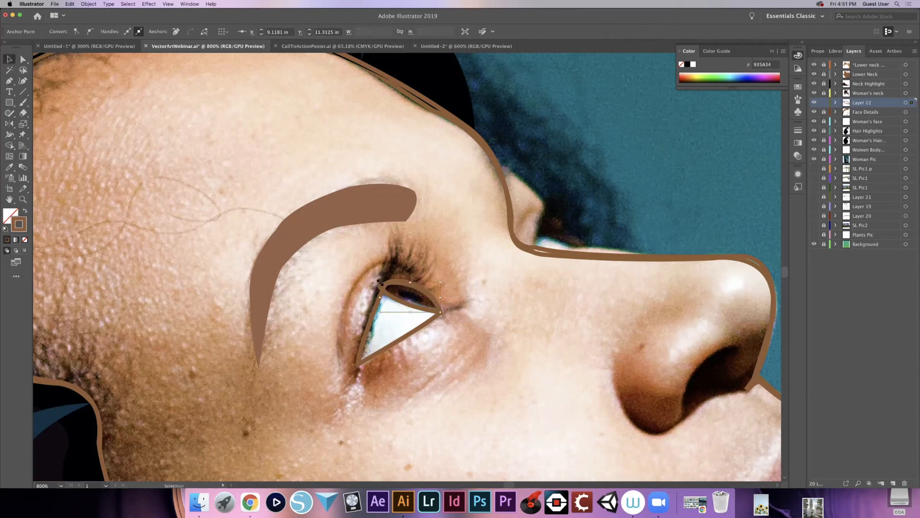
left_click_drag(380, 282, 382, 283)
left_click(447, 307)
left_click(422, 312)
- Recolour the iris outline with a dark brown stroke sampled from the photo's iris, leaving it without a fill
key("i")
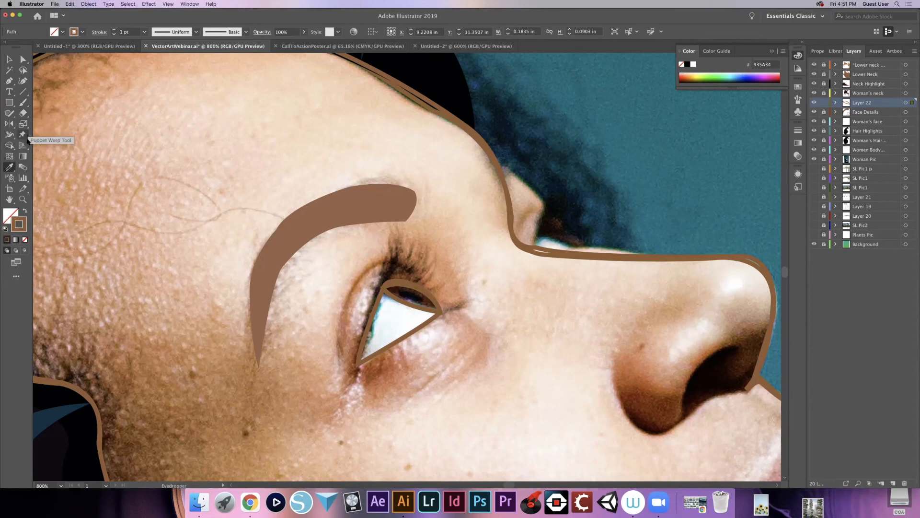
left_click(22, 156)
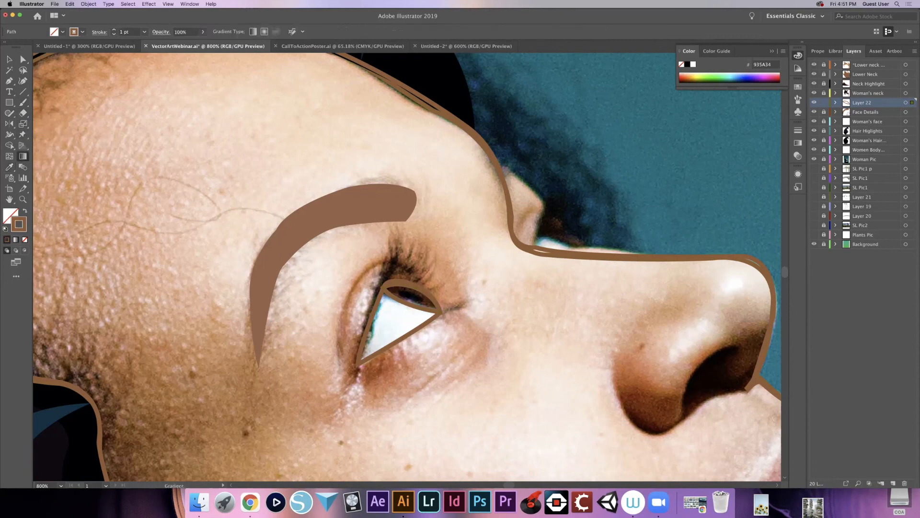
key("v")
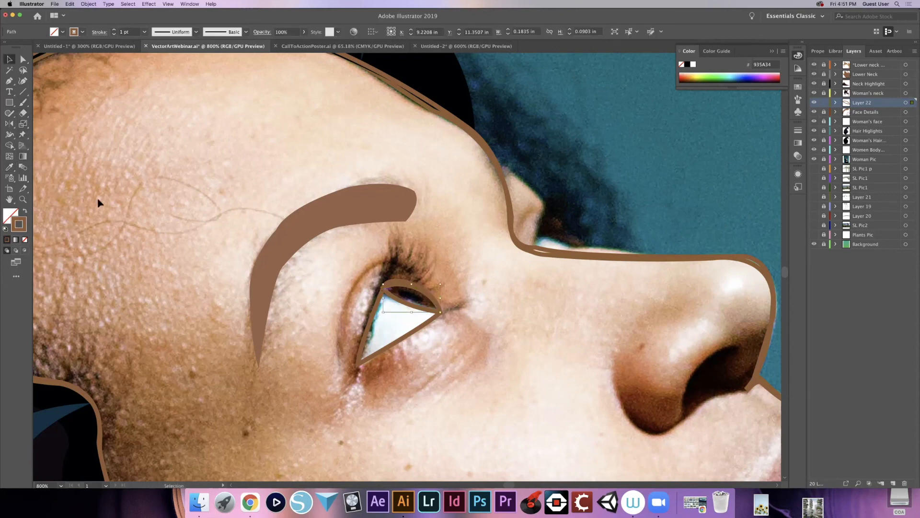
key("i")
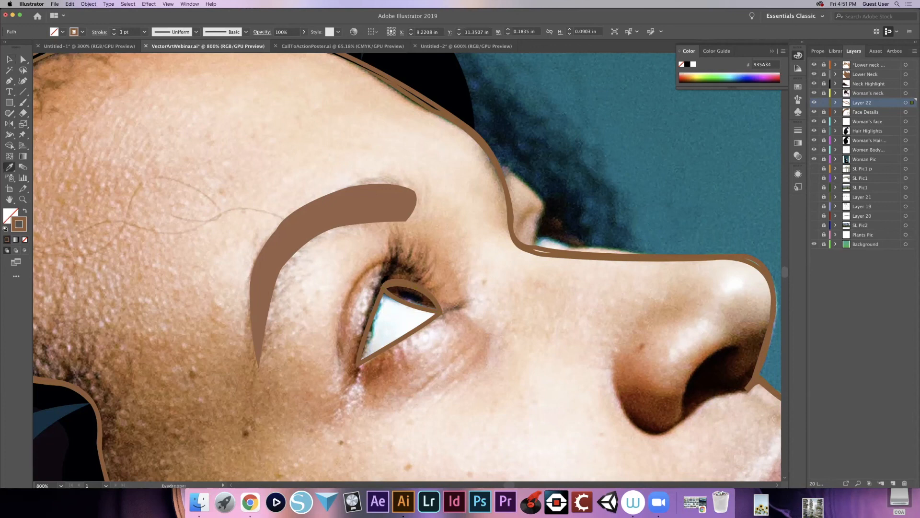
left_click(428, 299)
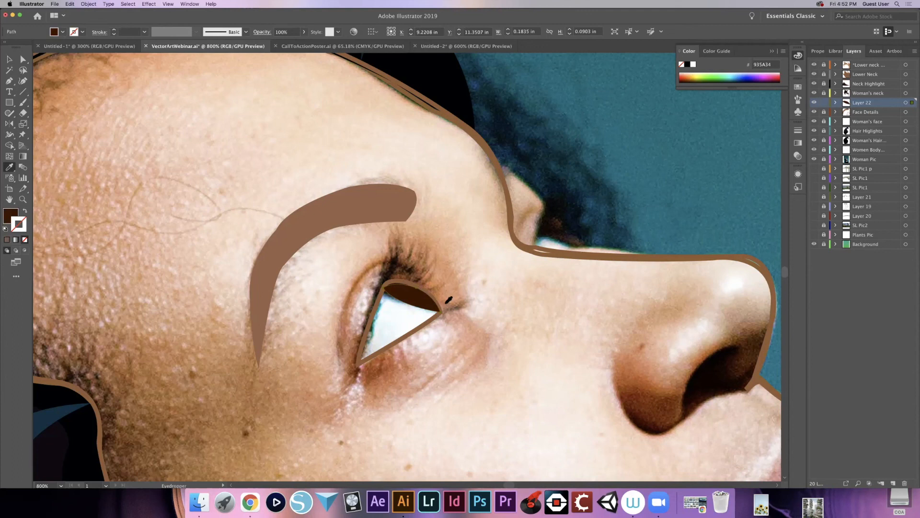
key("shift+x")
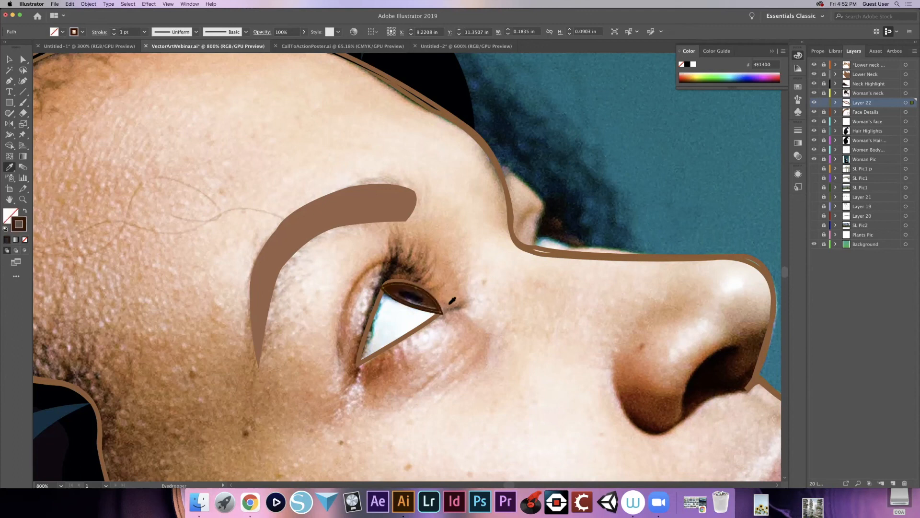
key("v")
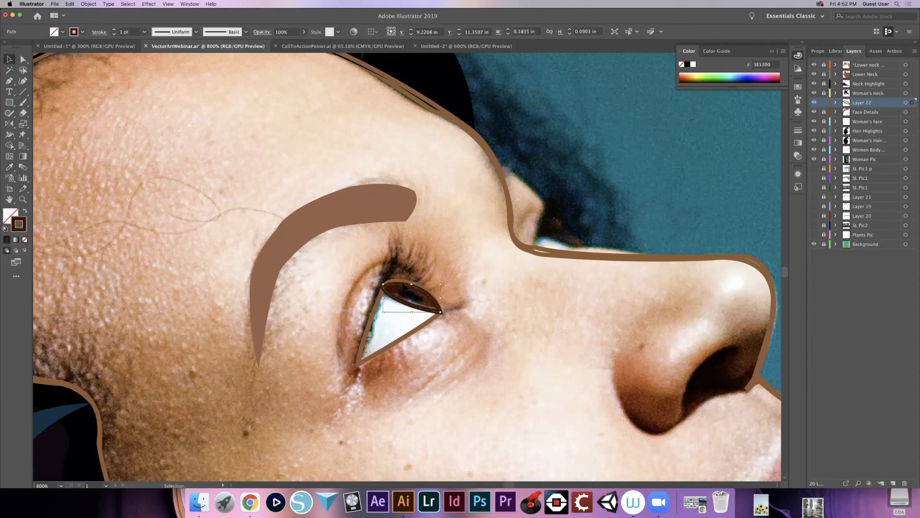
left_click(374, 320)
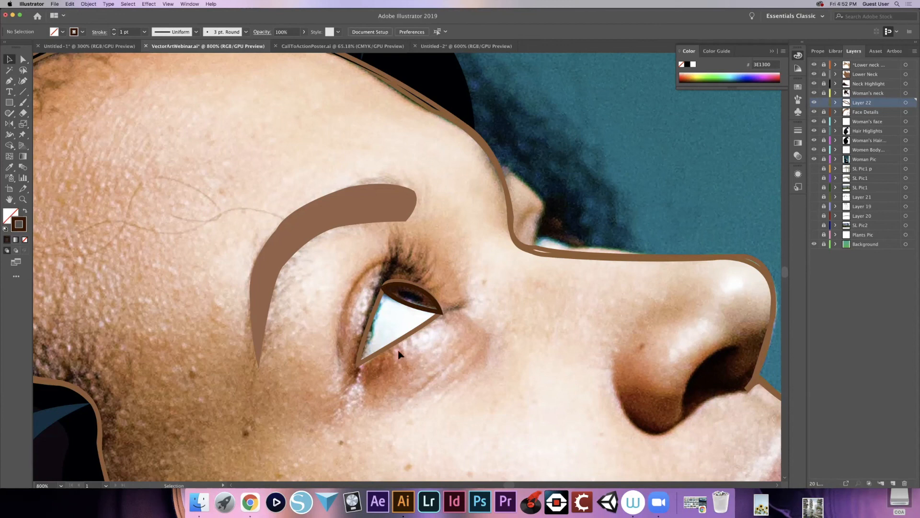
- Sample the white of the eye from the photo, and unlock and activate the Face Details layer
key("i")
left_click(398, 332)
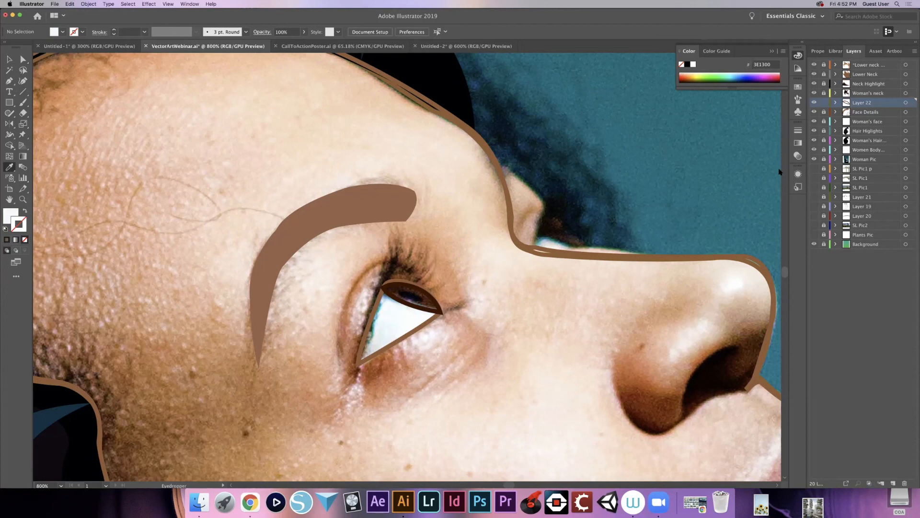
left_click(825, 112)
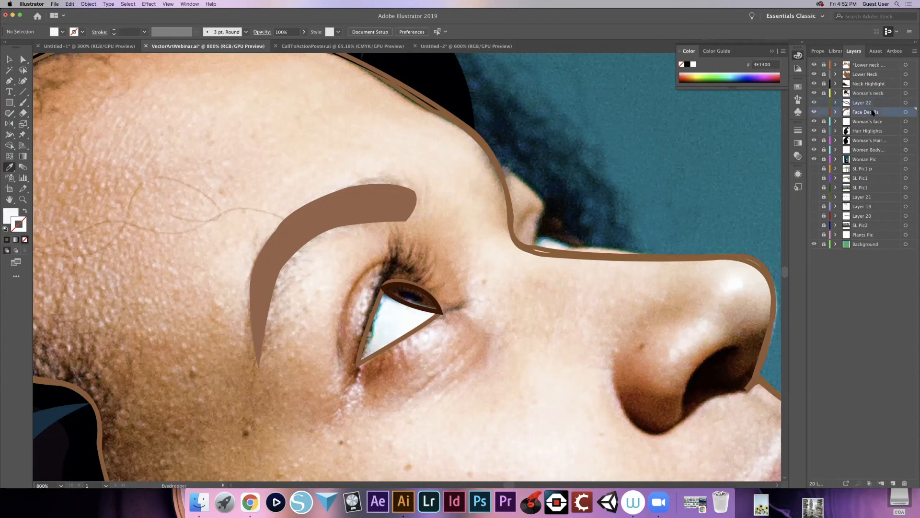
- Recolour the brown eye outline with a white stroke and no fill, using the colour sampled from the eye white
key("v")
key("i")
key("v")
left_click(409, 334)
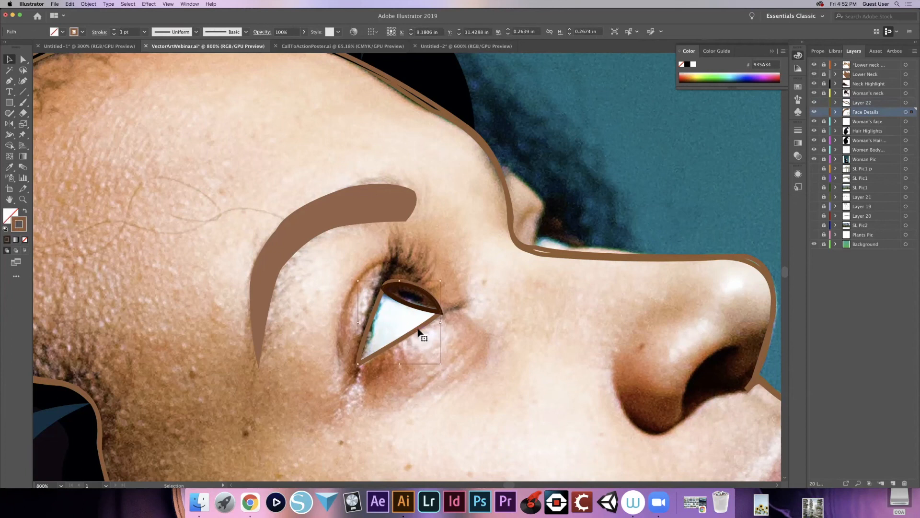
key("i")
left_click(405, 320)
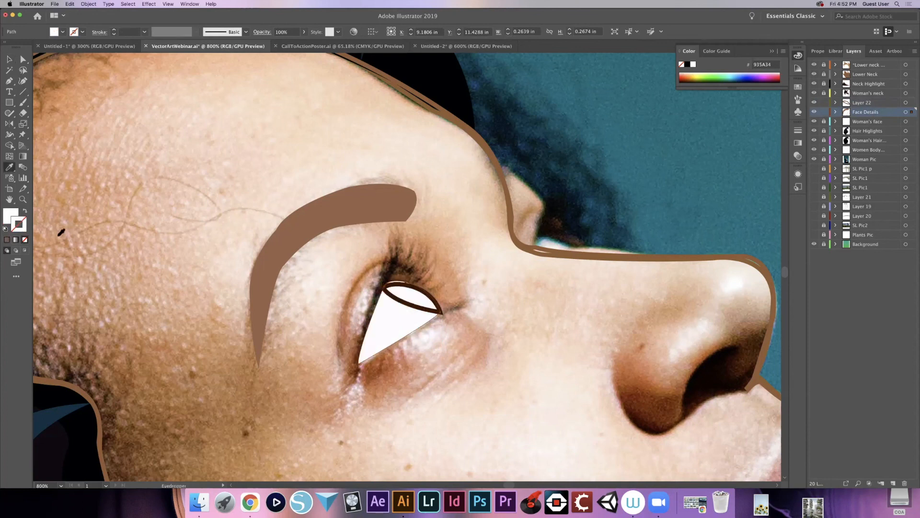
left_click(25, 212)
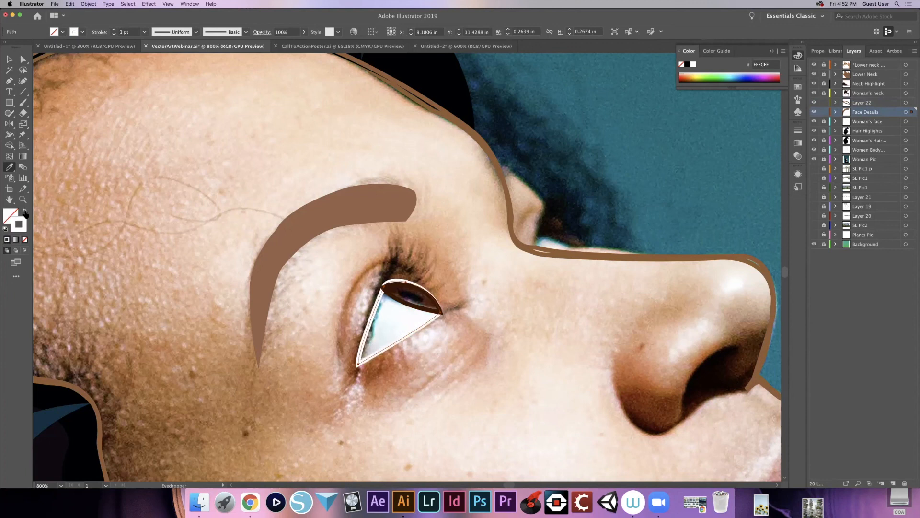
left_click(25, 212)
left_click(25, 213)
key("v")
left_click(420, 313)
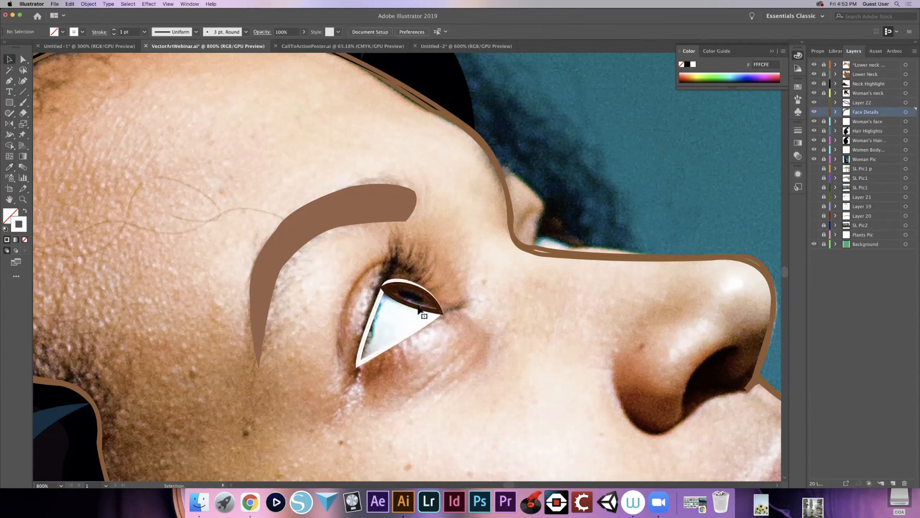
left_click(420, 311)
left_click(664, 504)
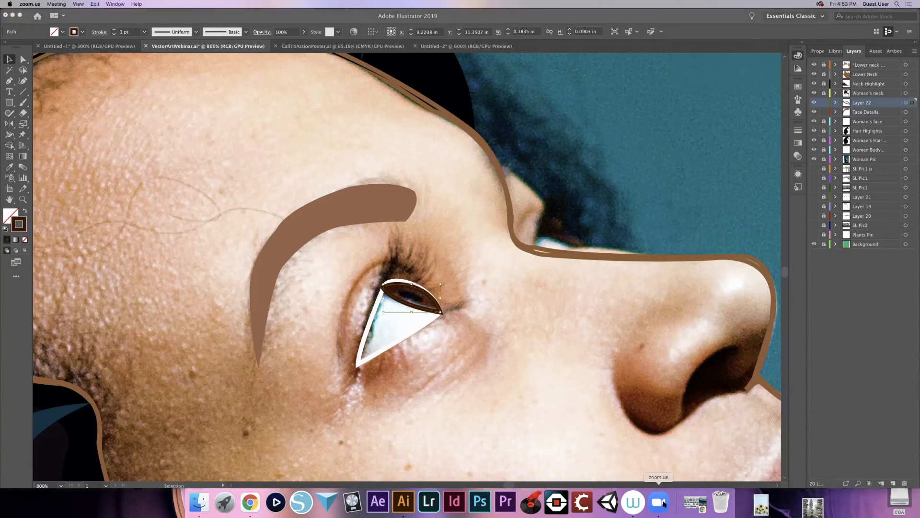
key("ctrl+Up")
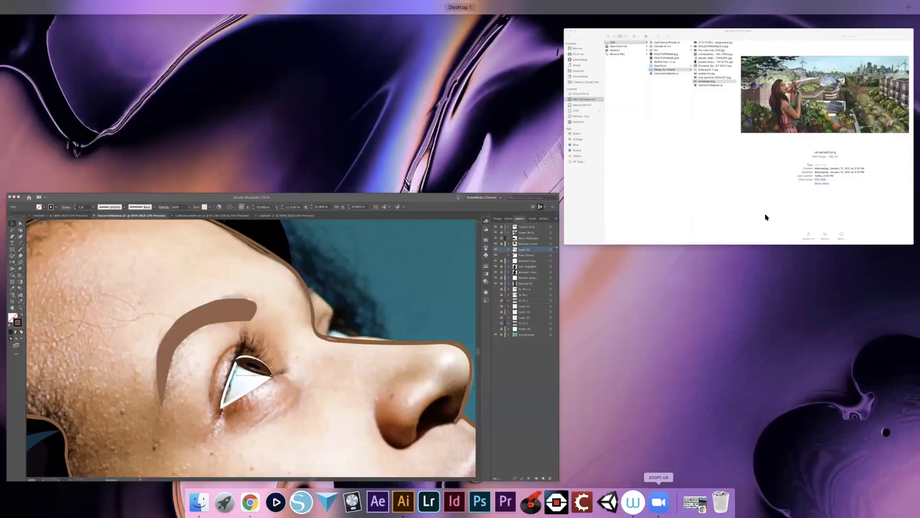
left_click(522, 381)
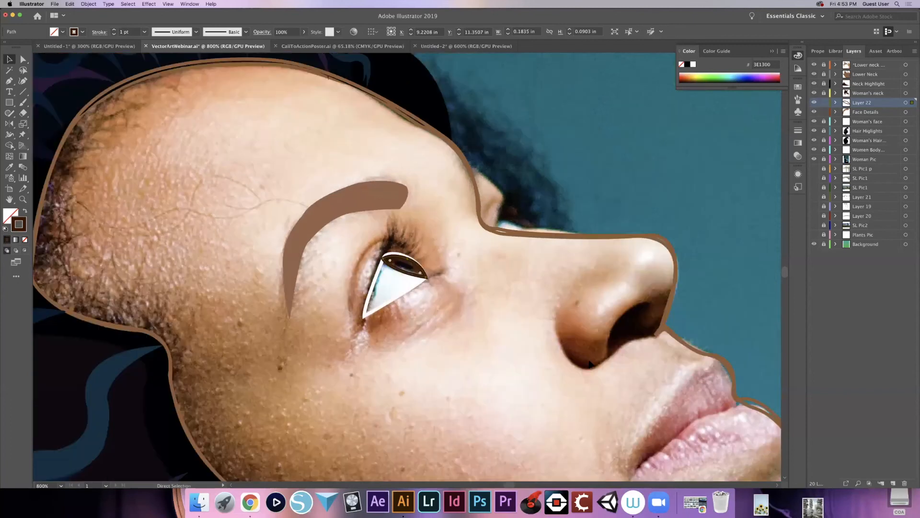
- Examine the whole woman illustration at reduced magnification against the photo and the poster artboard
key("super+minus")
key("super+minus")
key("super+minus")
key("super+minus")
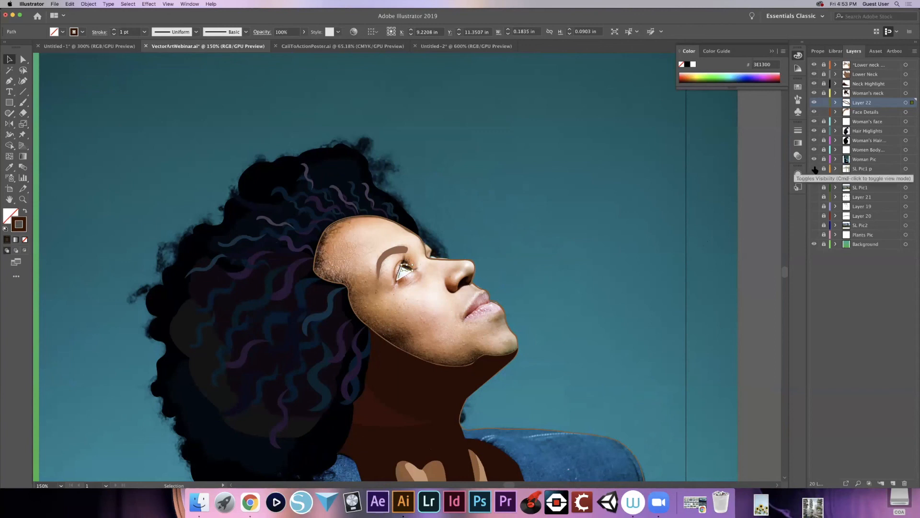
key("super+minus")
key("super+minus")
key("super+minus")
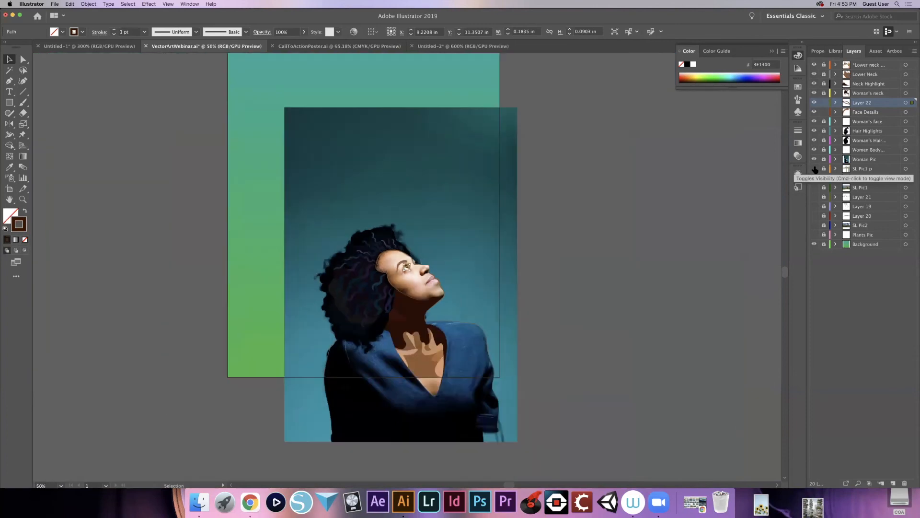
key("super+minus")
key("super+plus")
key("super+plus")
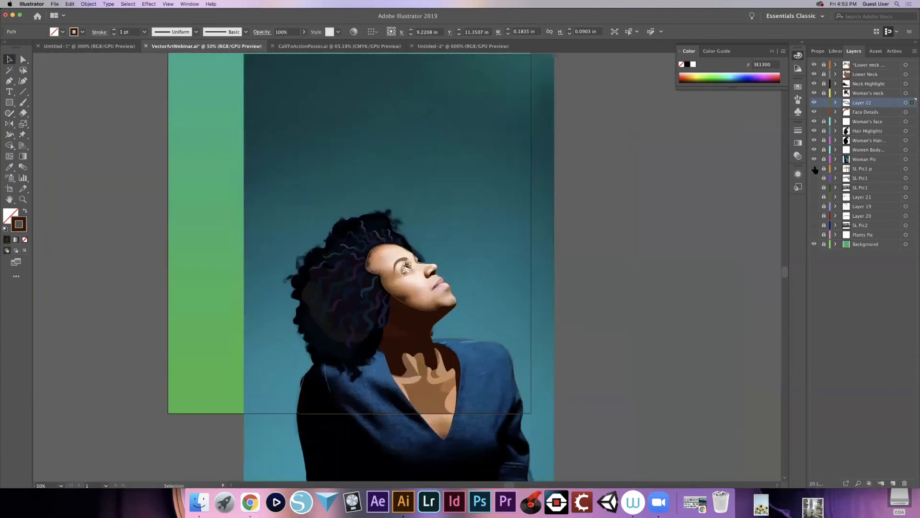
key("super+minus")
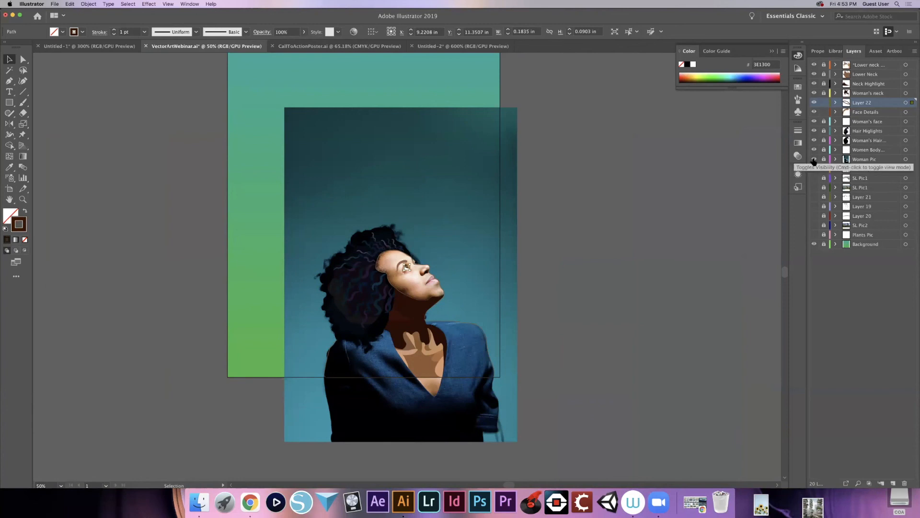
- Hide the woman's photo and all of her illustration layers, and activate the SL Pic1 p layer
left_click(813, 159)
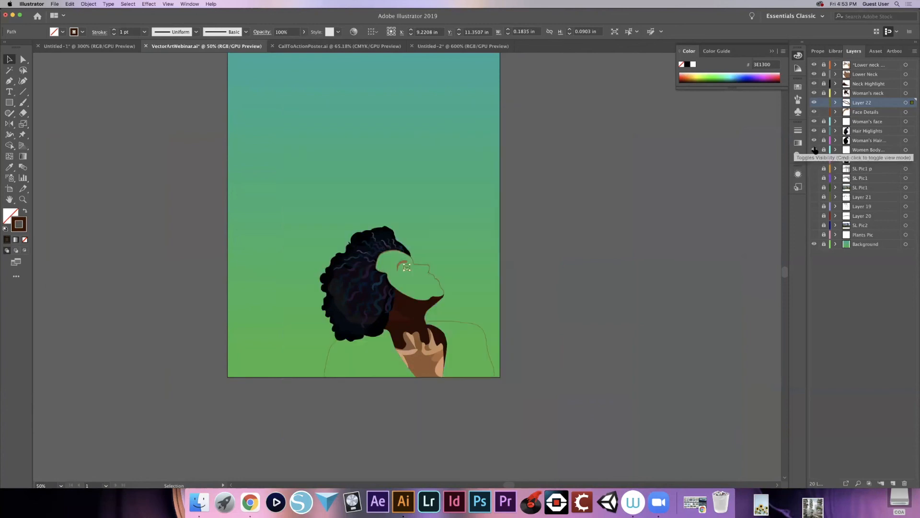
left_click_drag(815, 152, 814, 64)
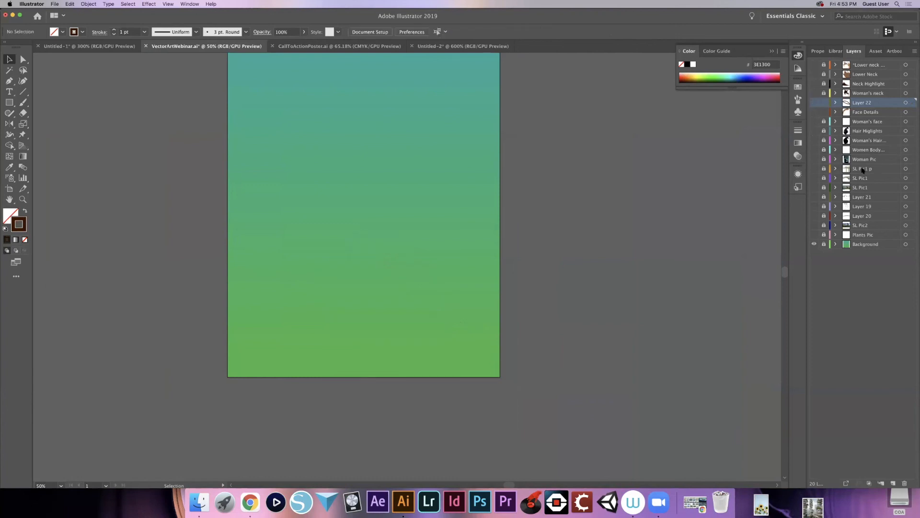
left_click(862, 169)
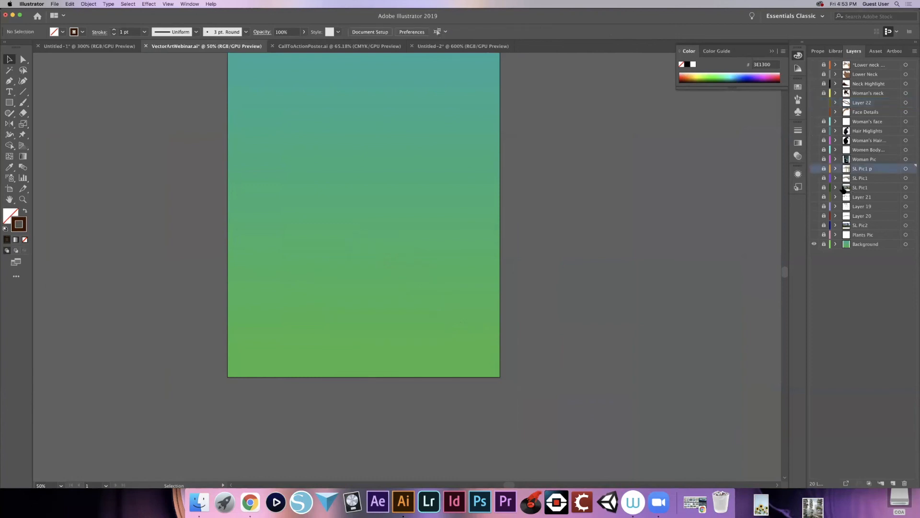
- Show the SL Pic1 building photo together with the SL Pic1 and SL Pic1 p layers holding the traced building shapes
left_click(814, 188)
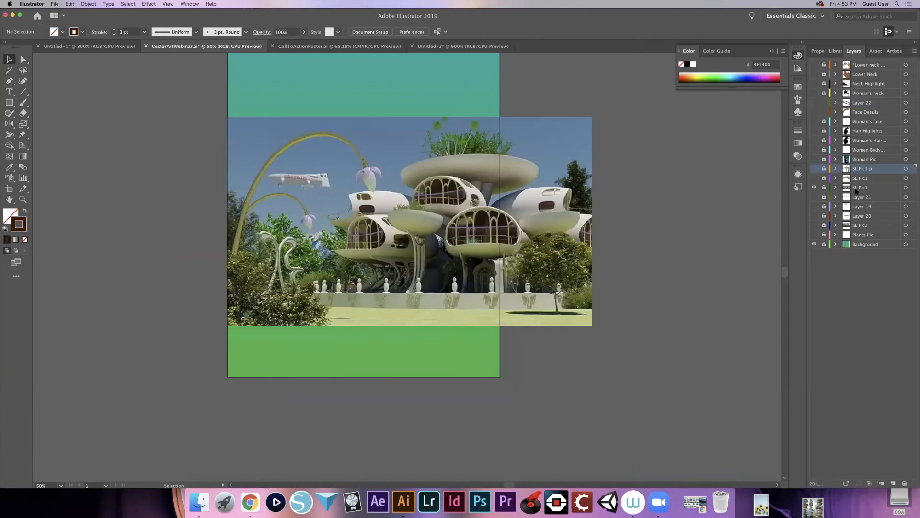
left_click(814, 169)
left_click(814, 178)
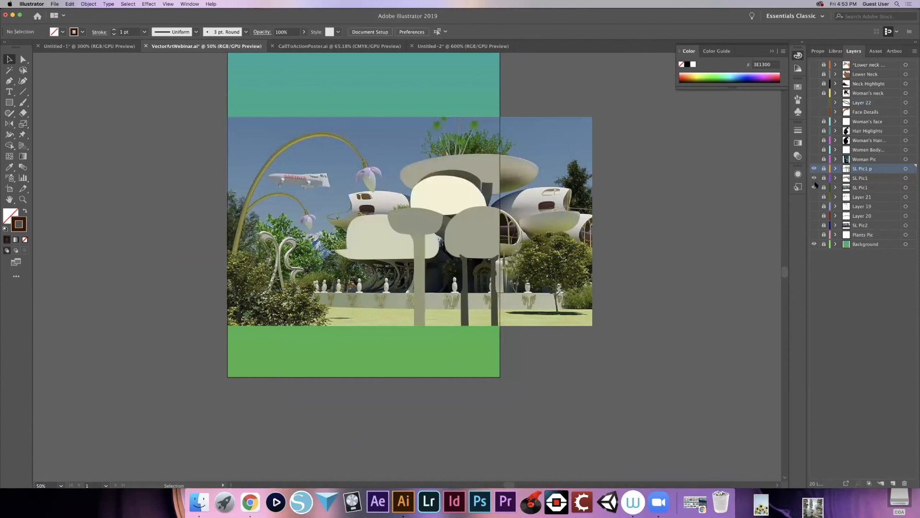
left_click(814, 188)
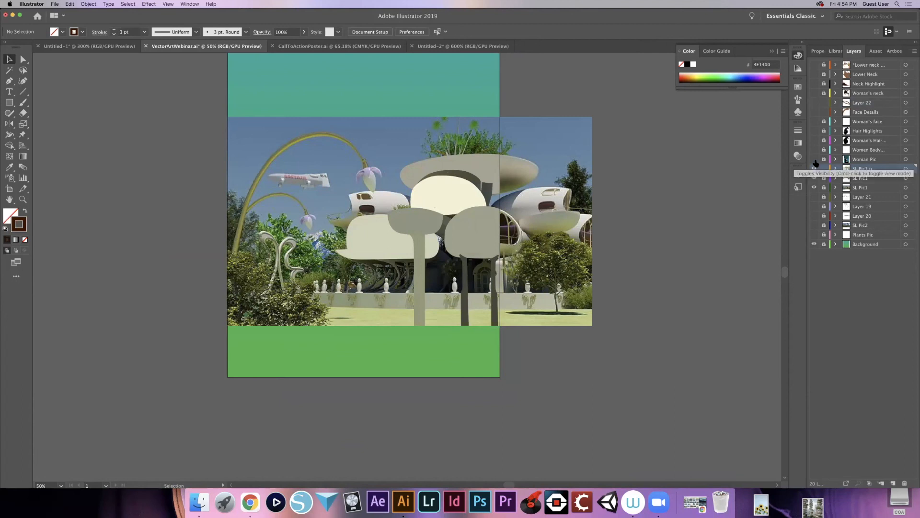
- Lock Layer 22 and Face Details, unlock SL Pic1 p, and swap the fill and stroke of the cream upper dome
left_click(824, 112)
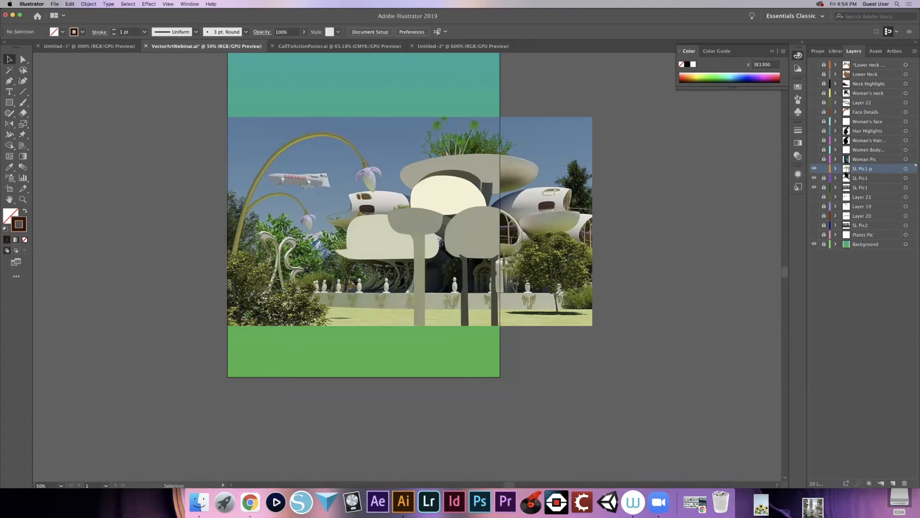
left_click(451, 190)
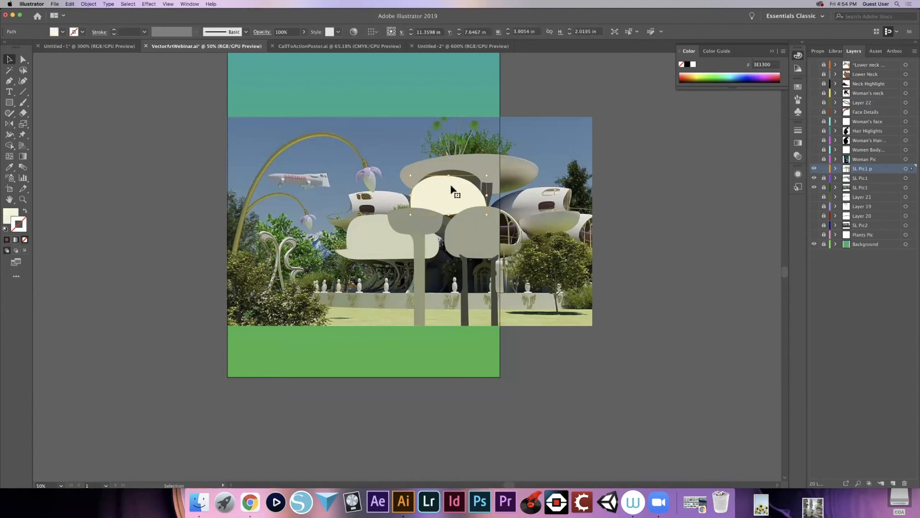
key("shift+x")
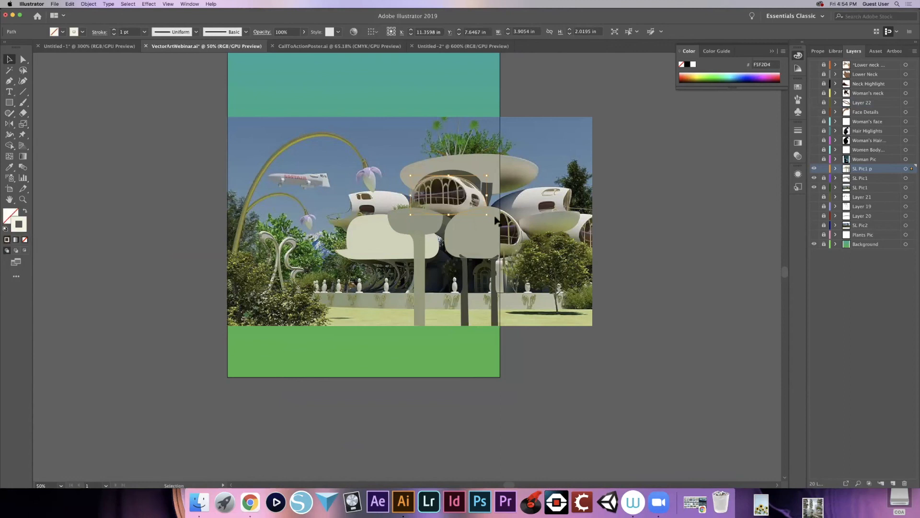
- Trace the leftmost tall arched window pane of the upper dome as a closed outline with the Pen tool
key("plus")
key("super+plus")
key("super+plus")
key("super+plus")
key("super+plus")
key("p")
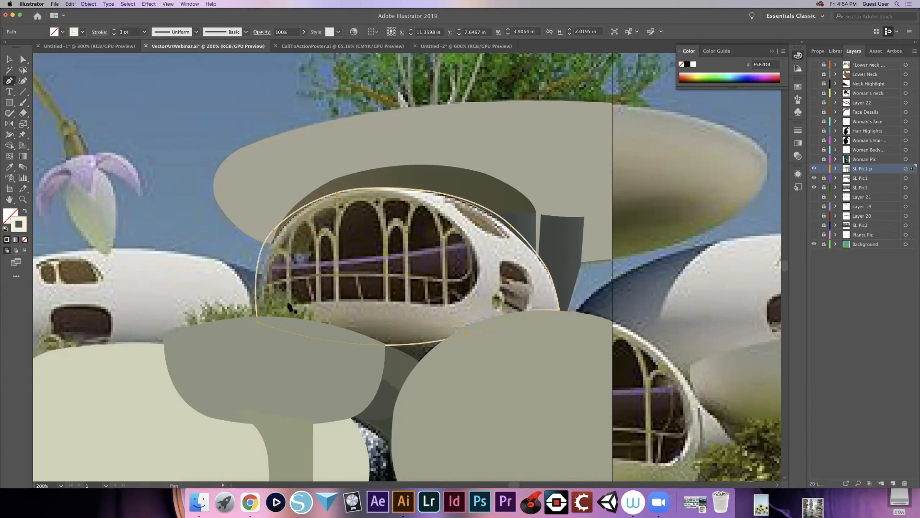
mouse_move(298, 263)
left_mouse_down()
mouse_move(309, 224)
mouse_move(326, 219)
left_mouse_up()
left_click(303, 220)
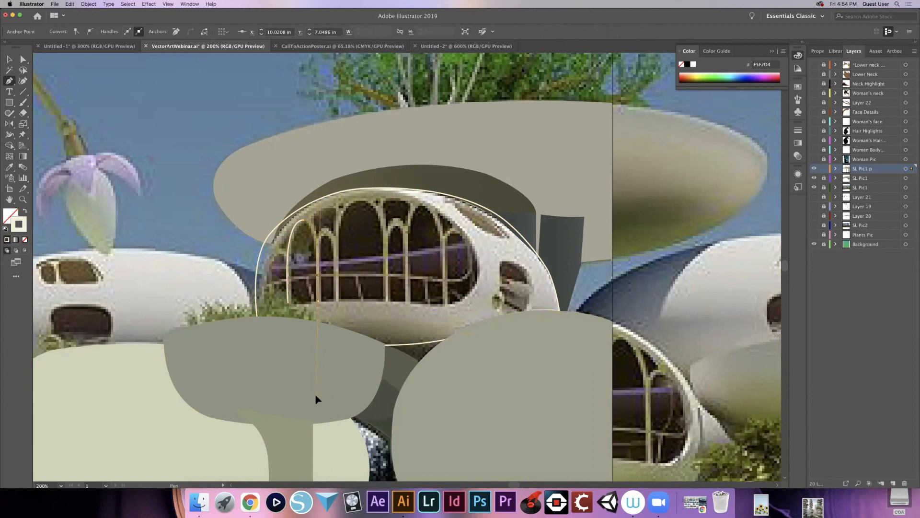
left_click_drag(315, 393, 319, 302)
left_click(289, 303)
- Trace the wide central arched window pane of the upper dome as a closed Pen outline
left_click(337, 301)
left_click_drag(366, 199, 396, 192)
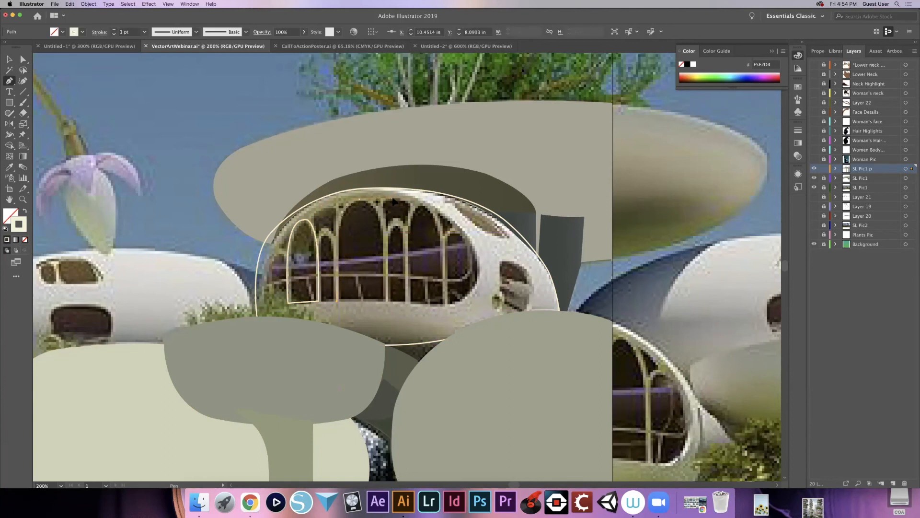
left_click(362, 202)
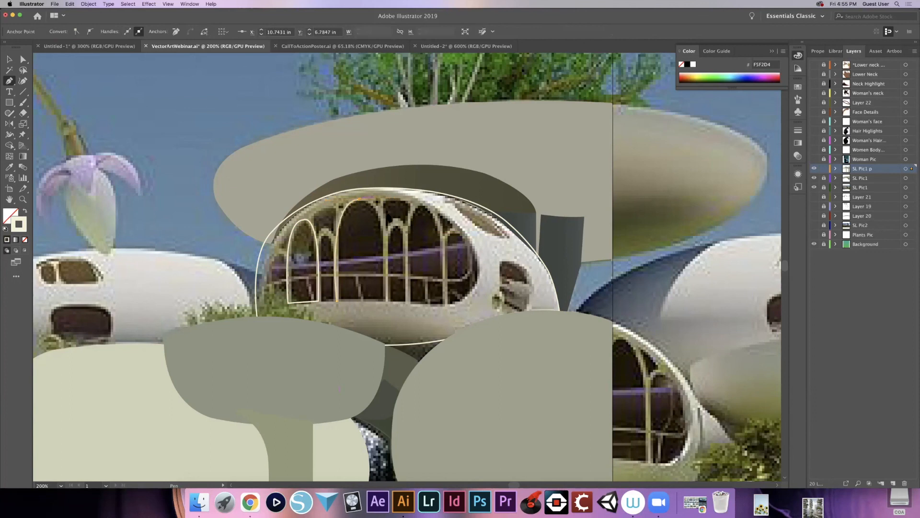
left_click_drag(388, 305, 383, 414)
left_click_drag(382, 413, 382, 412)
left_click(385, 301)
left_click(338, 302)
key("super+minus")
key("super+minus")
key("super+minus")
key("super+minus")
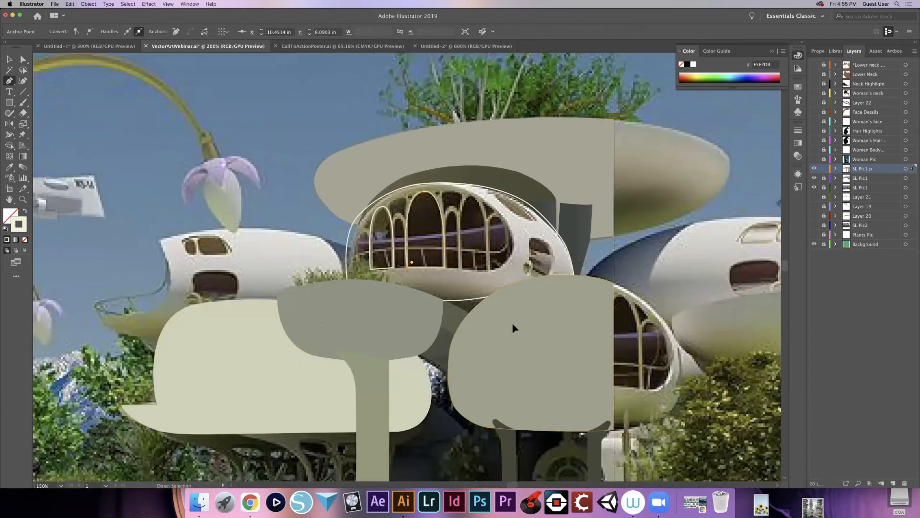